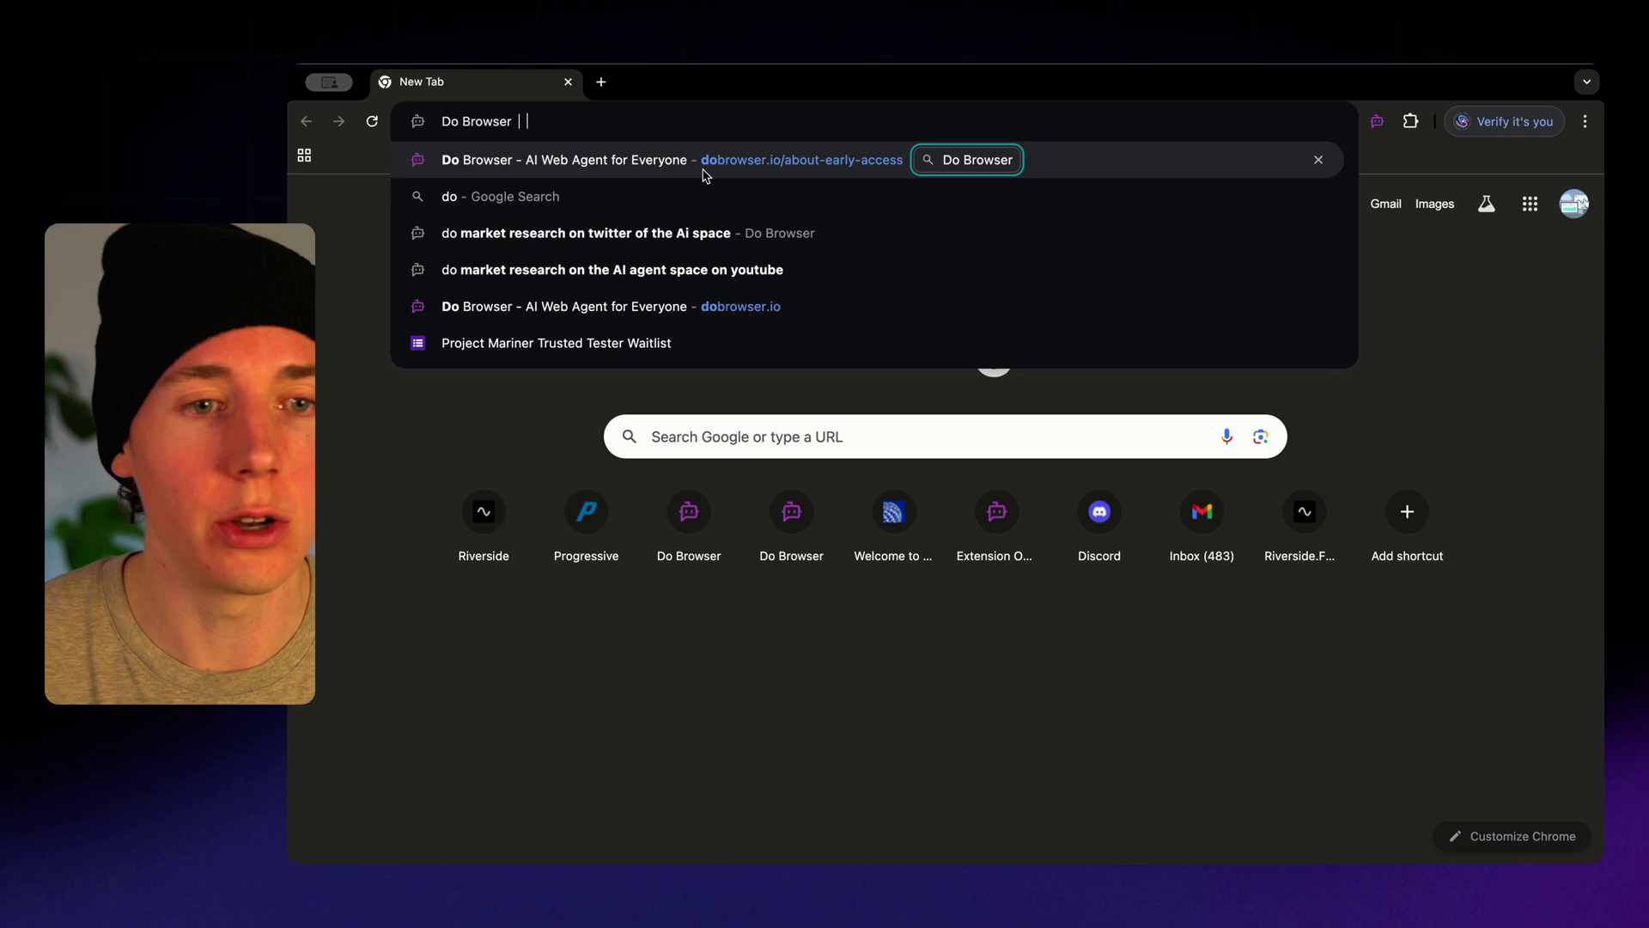
Send Do Browser the request 'do market research on youtube for the AI space'
click(664, 267)
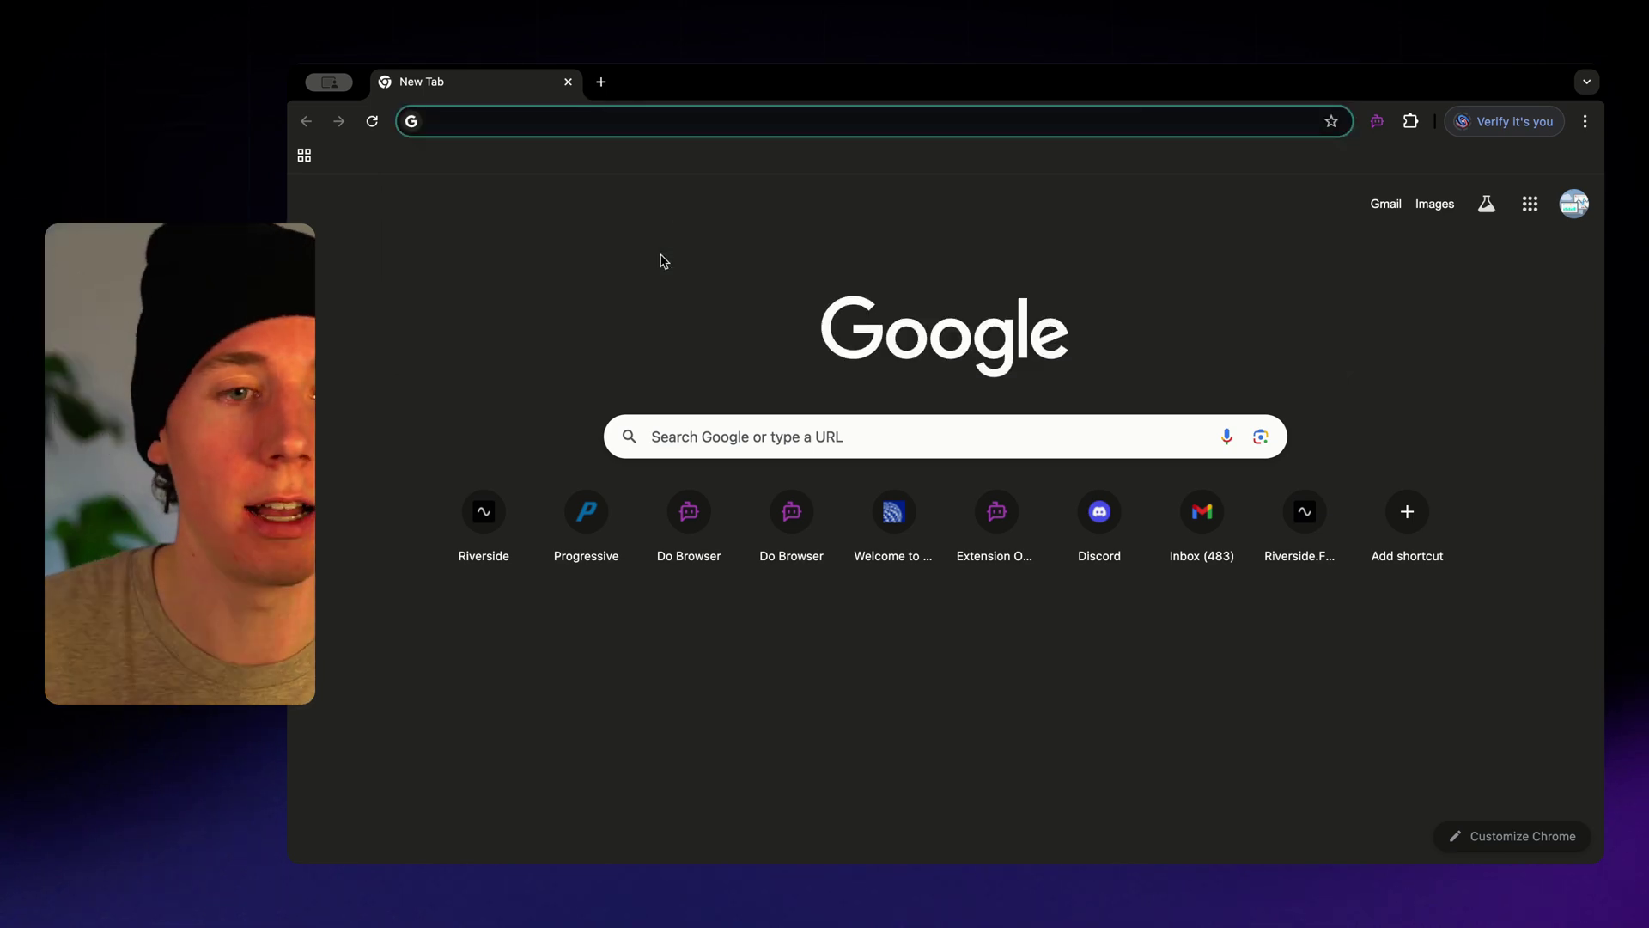
click(628, 120)
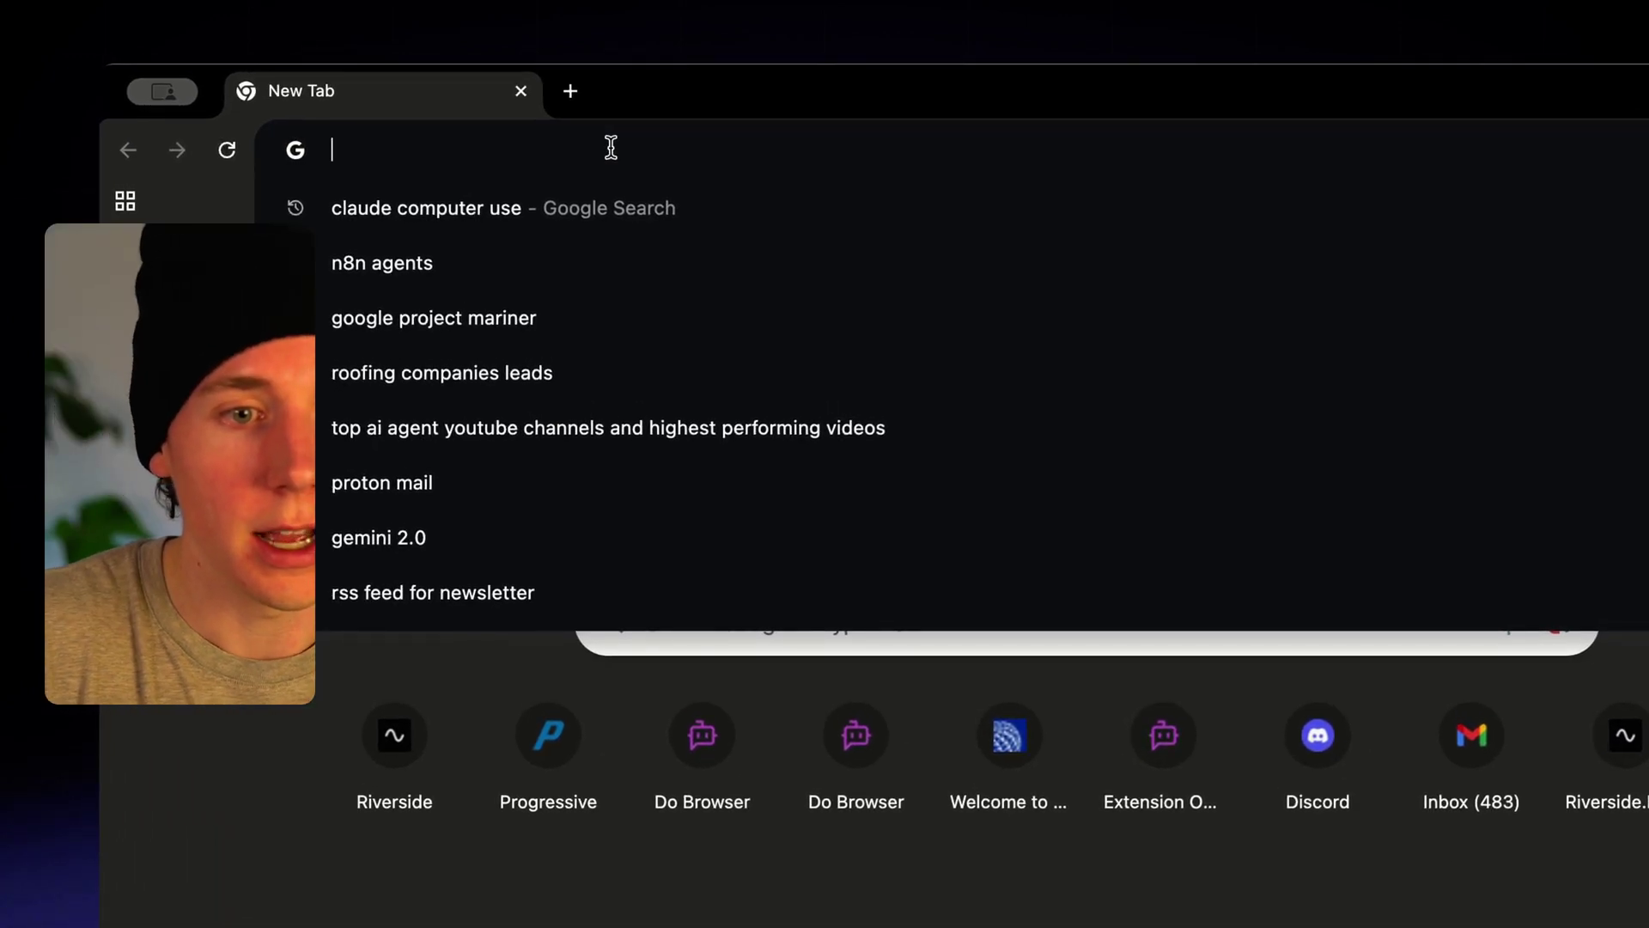
text(do)
key(Tab)
text(do )
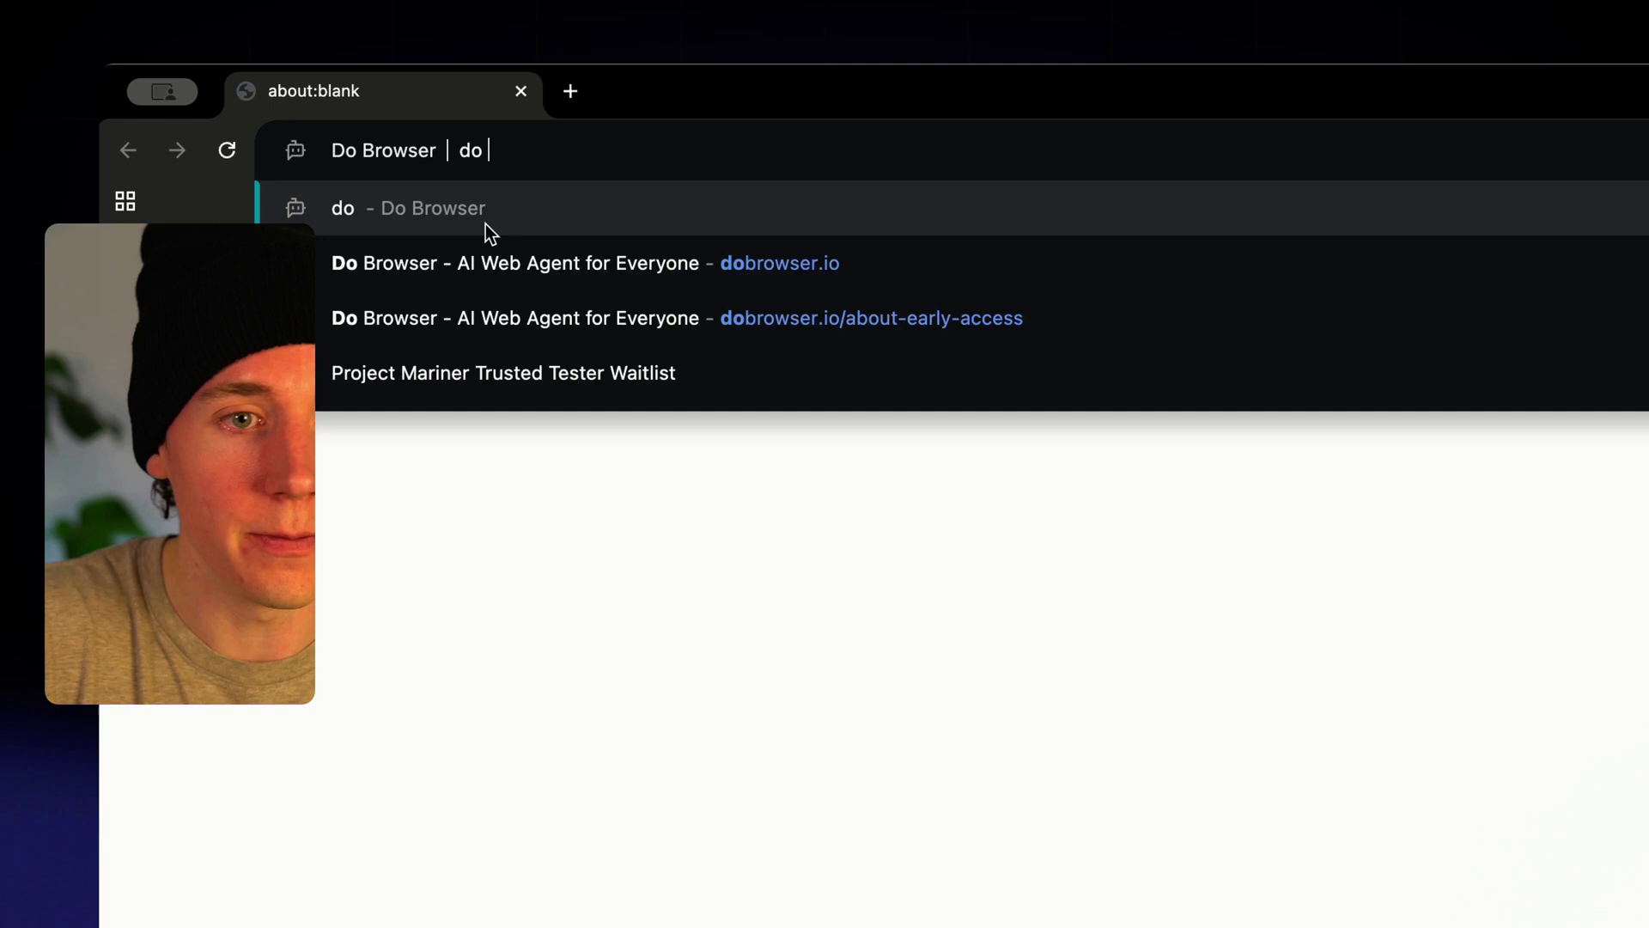
text(market research on y)
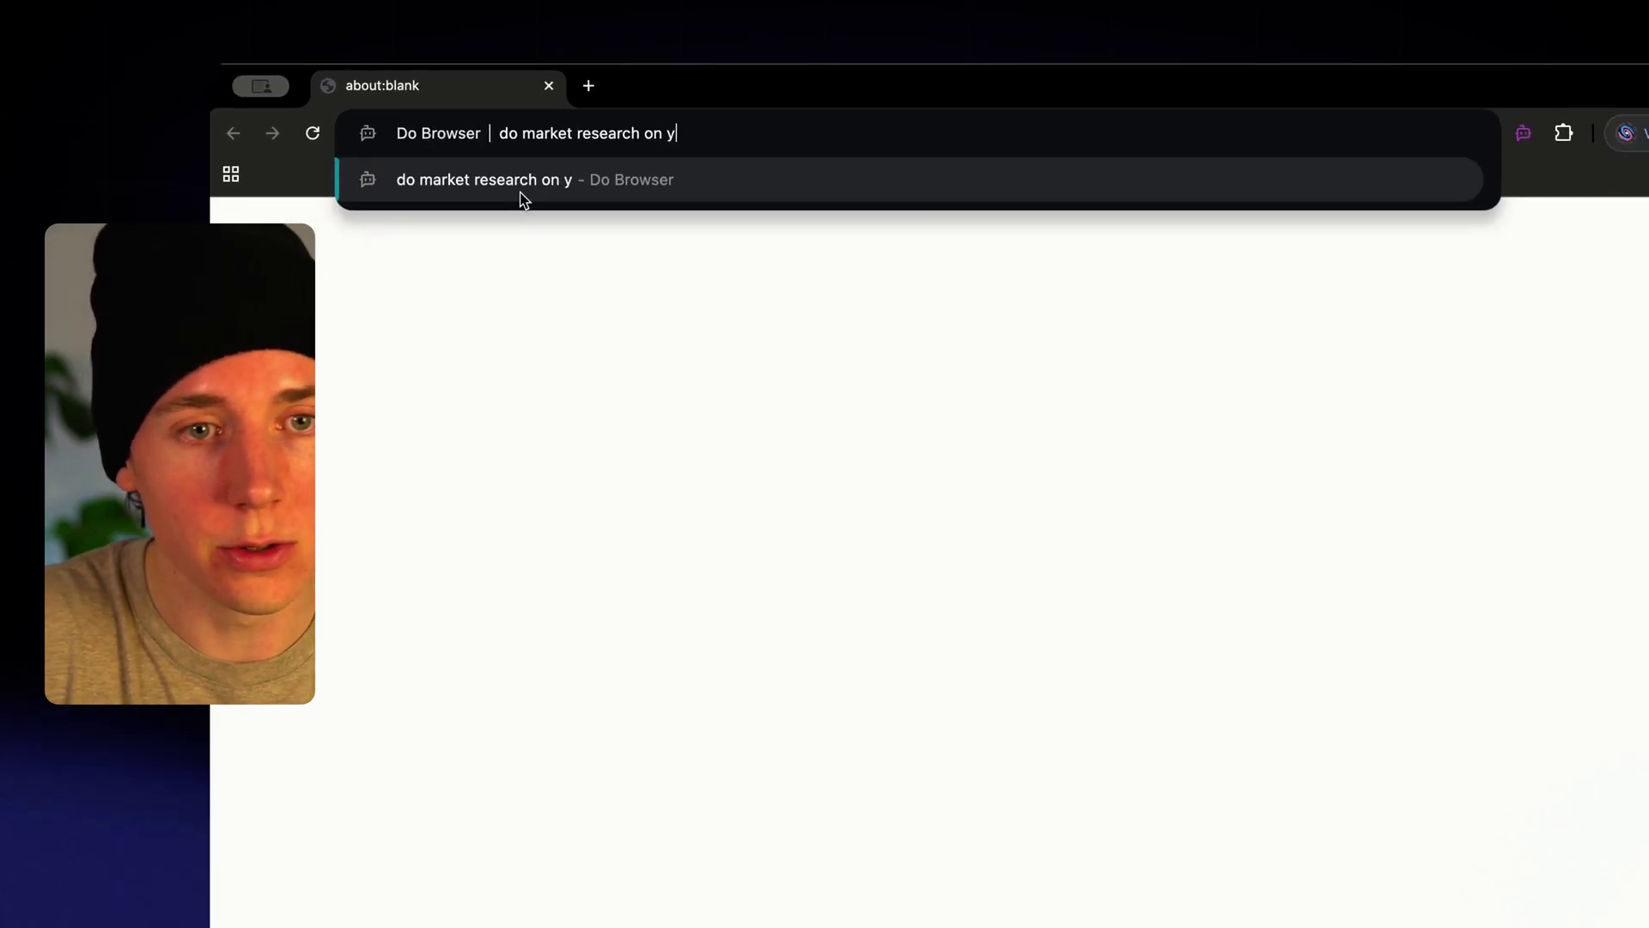
text(outube for th)
text(e AI s)
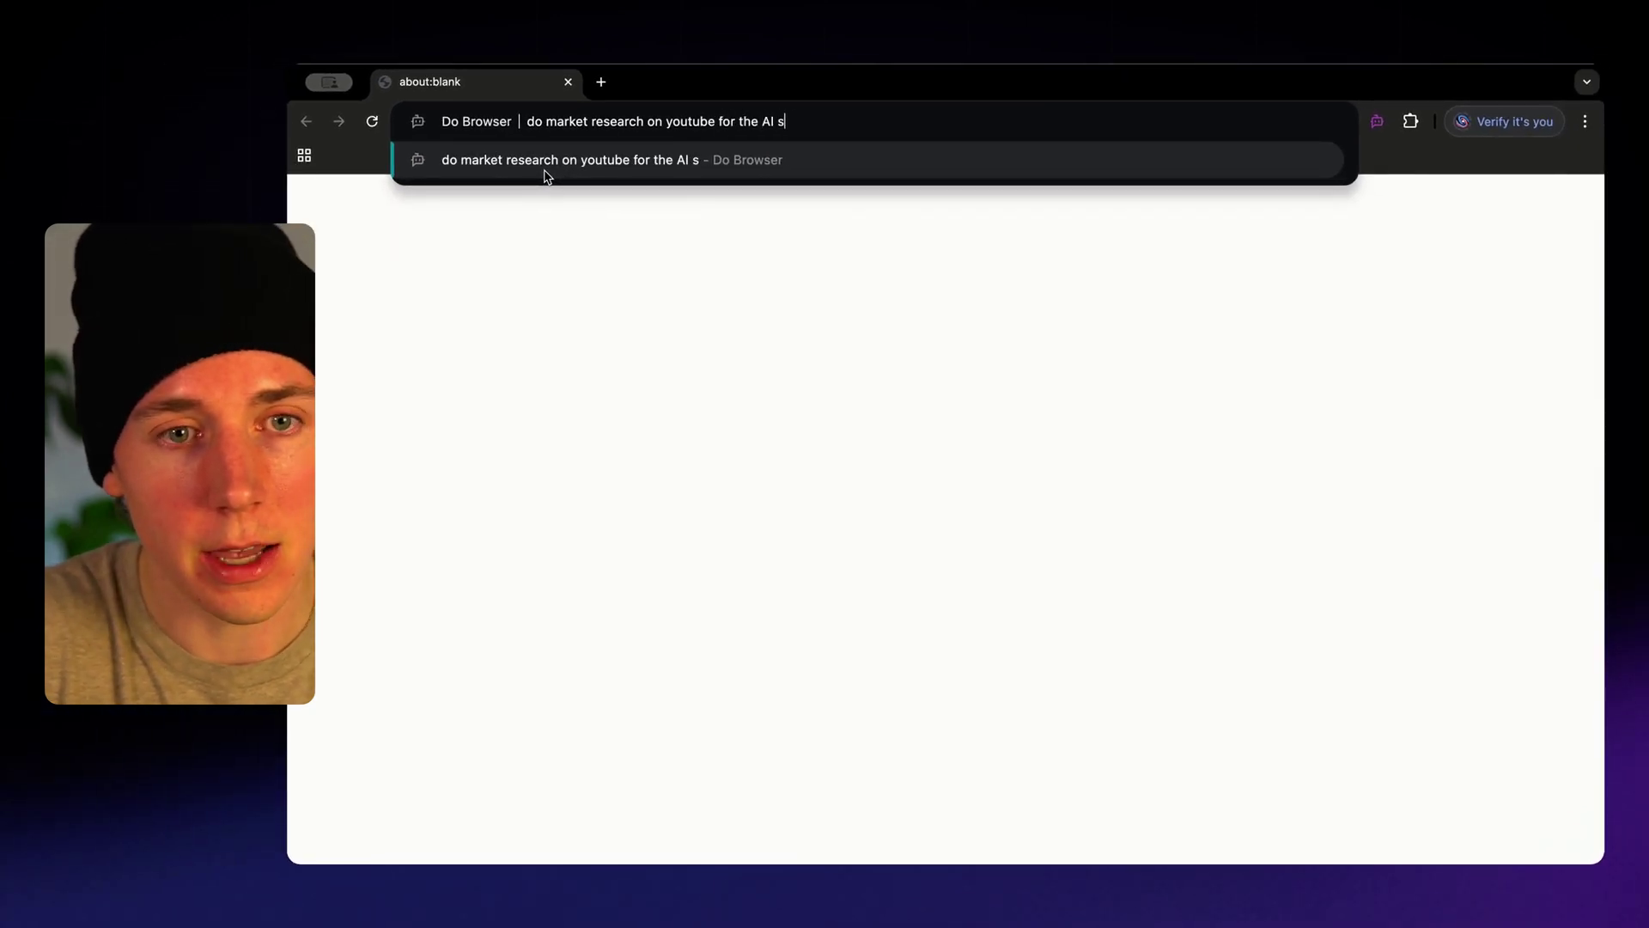
text(pace)
key(Return)
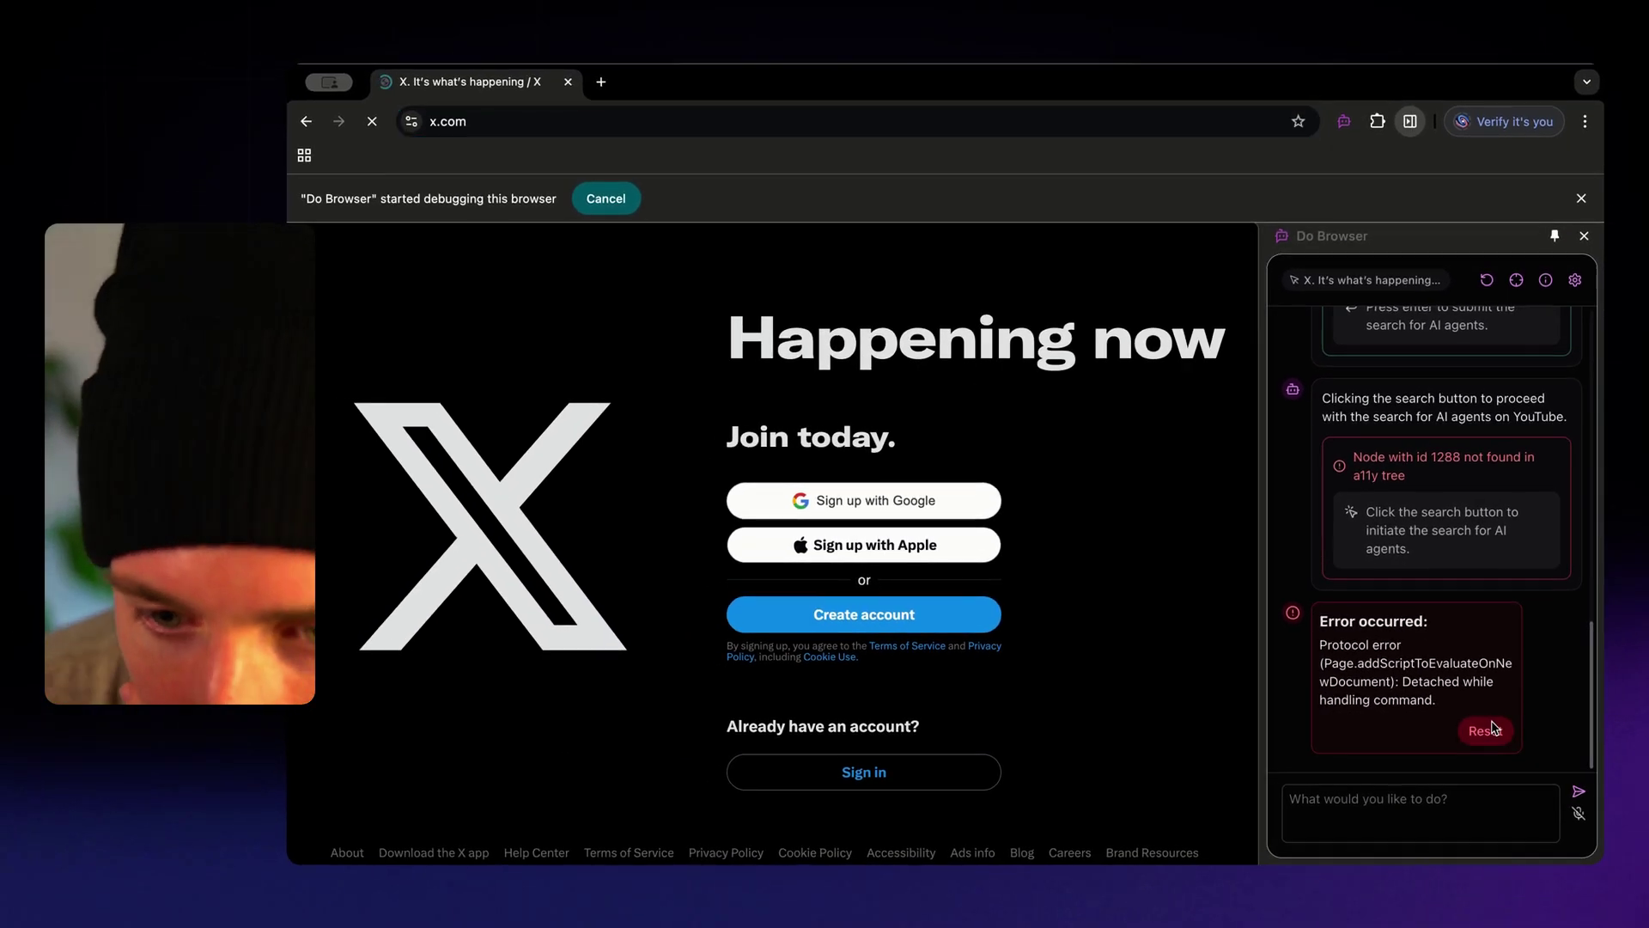
Reset the agent from the protocol error card in the side panel
click(1492, 729)
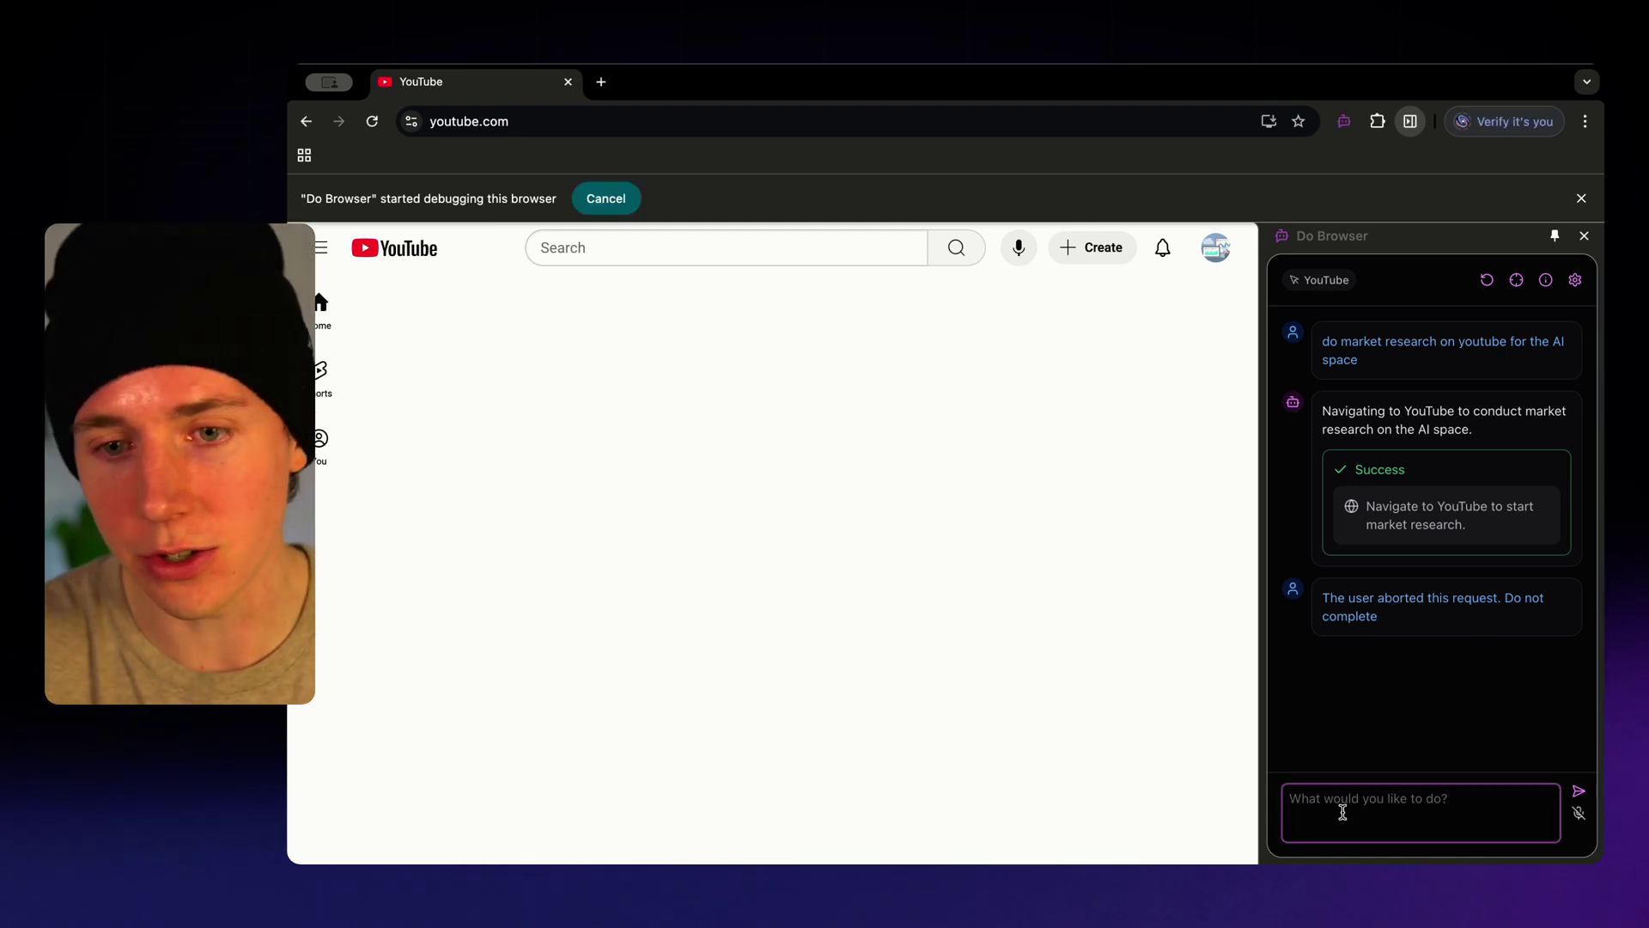
Copy the earlier YouTube AI-space research request and send it to the agent again
click(667, 120)
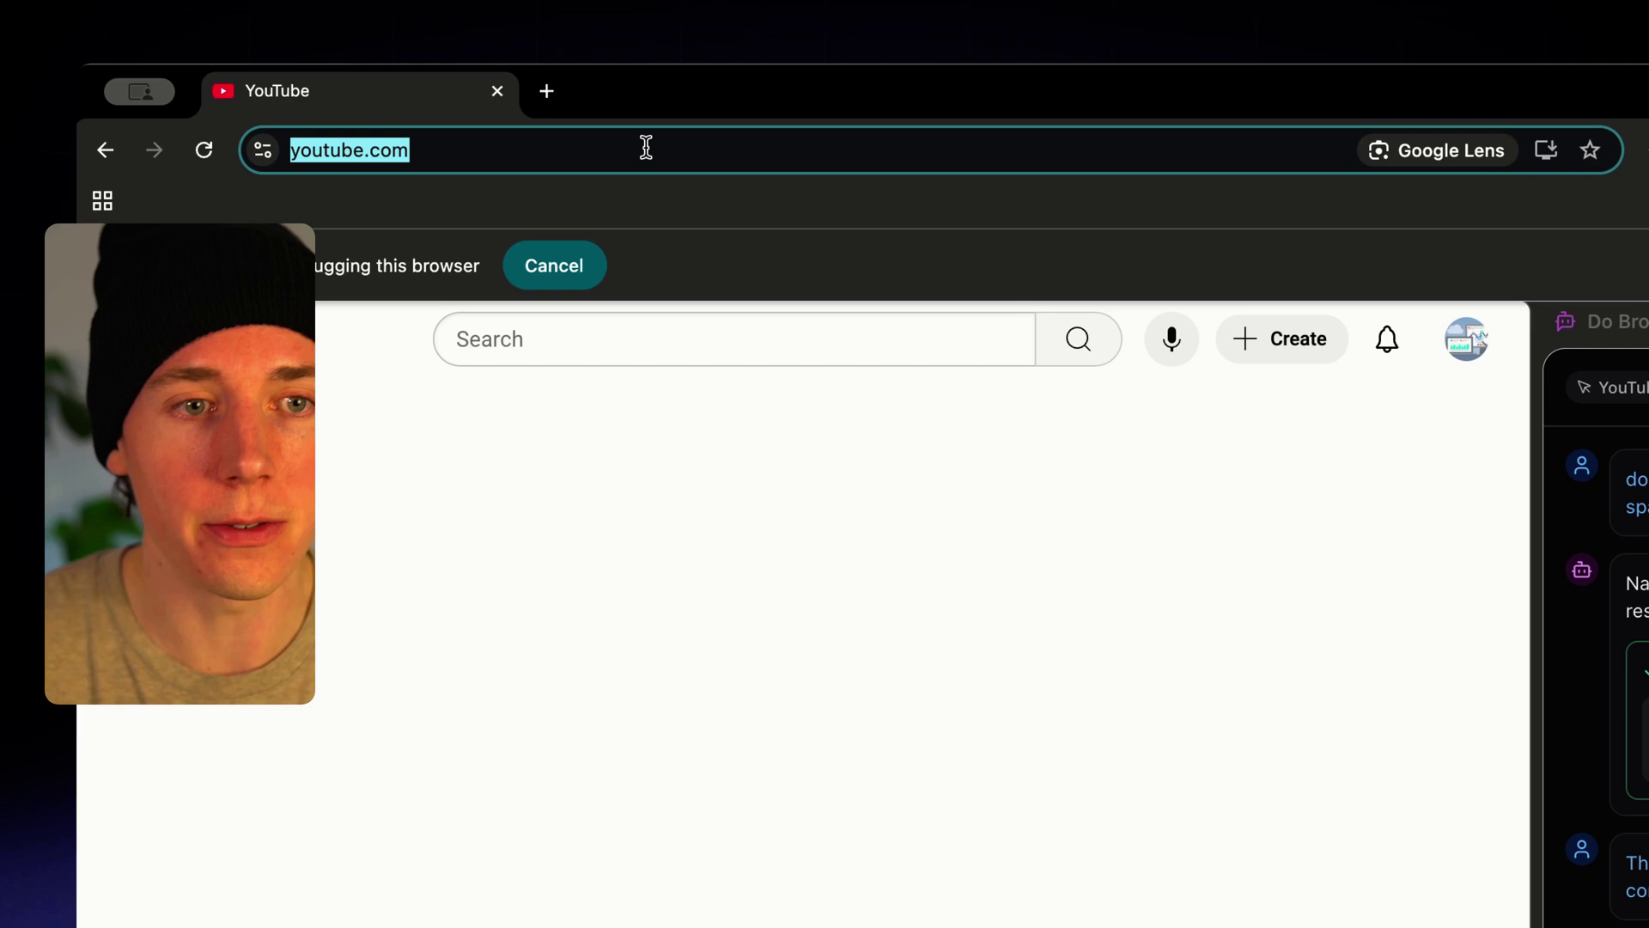
text(Do Browser)
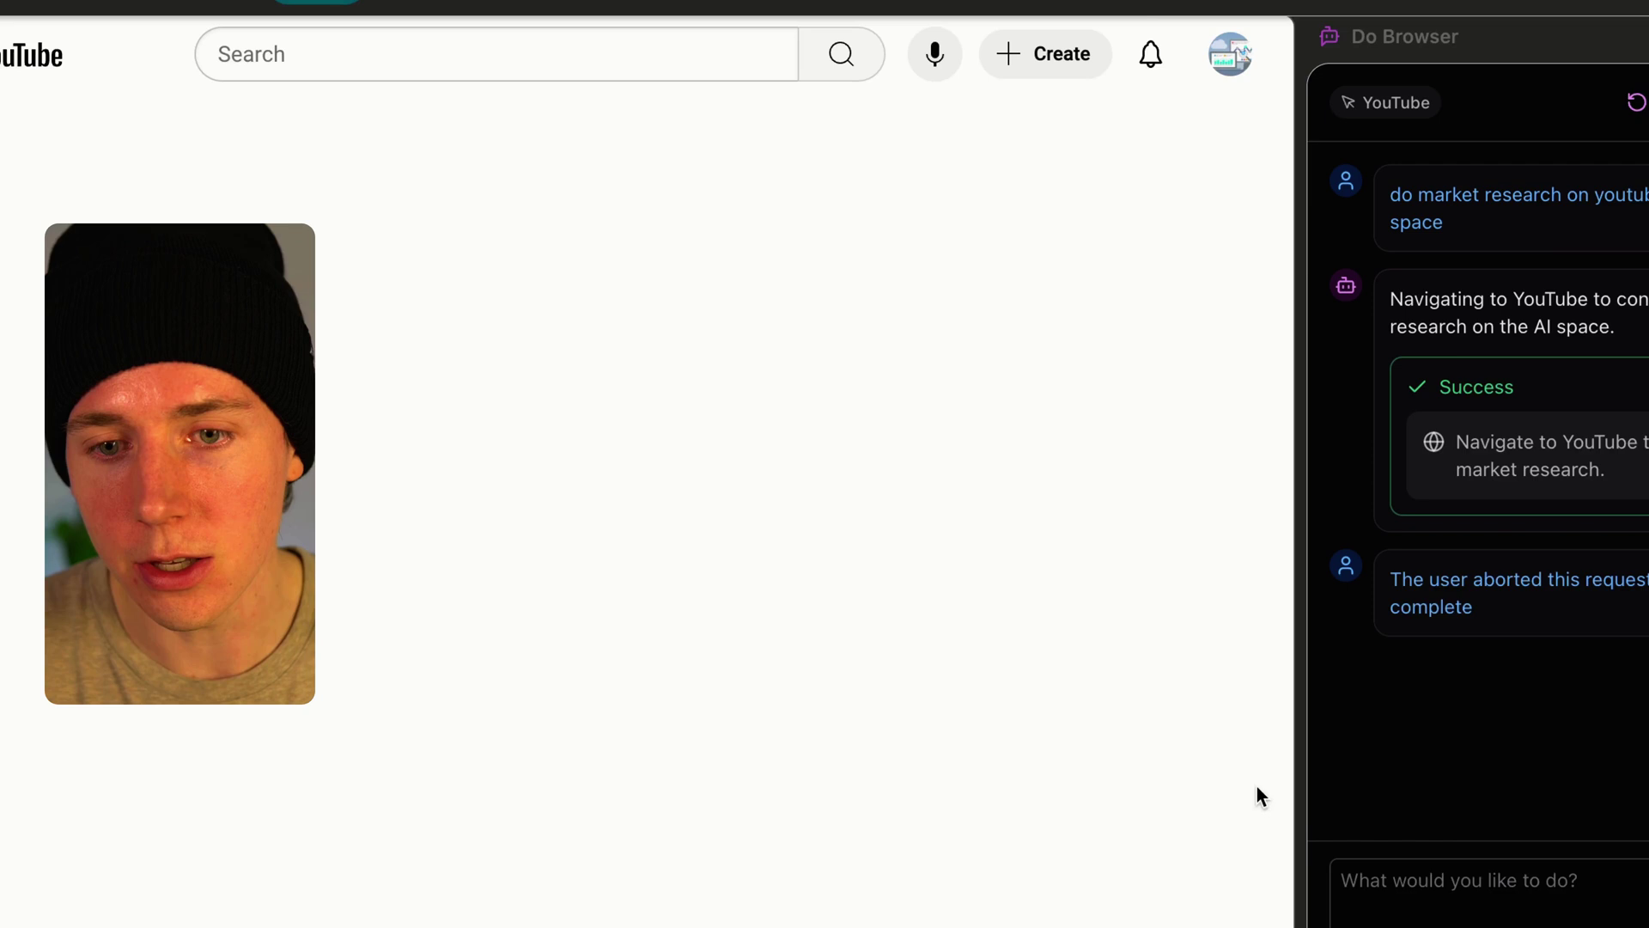
click(1298, 792)
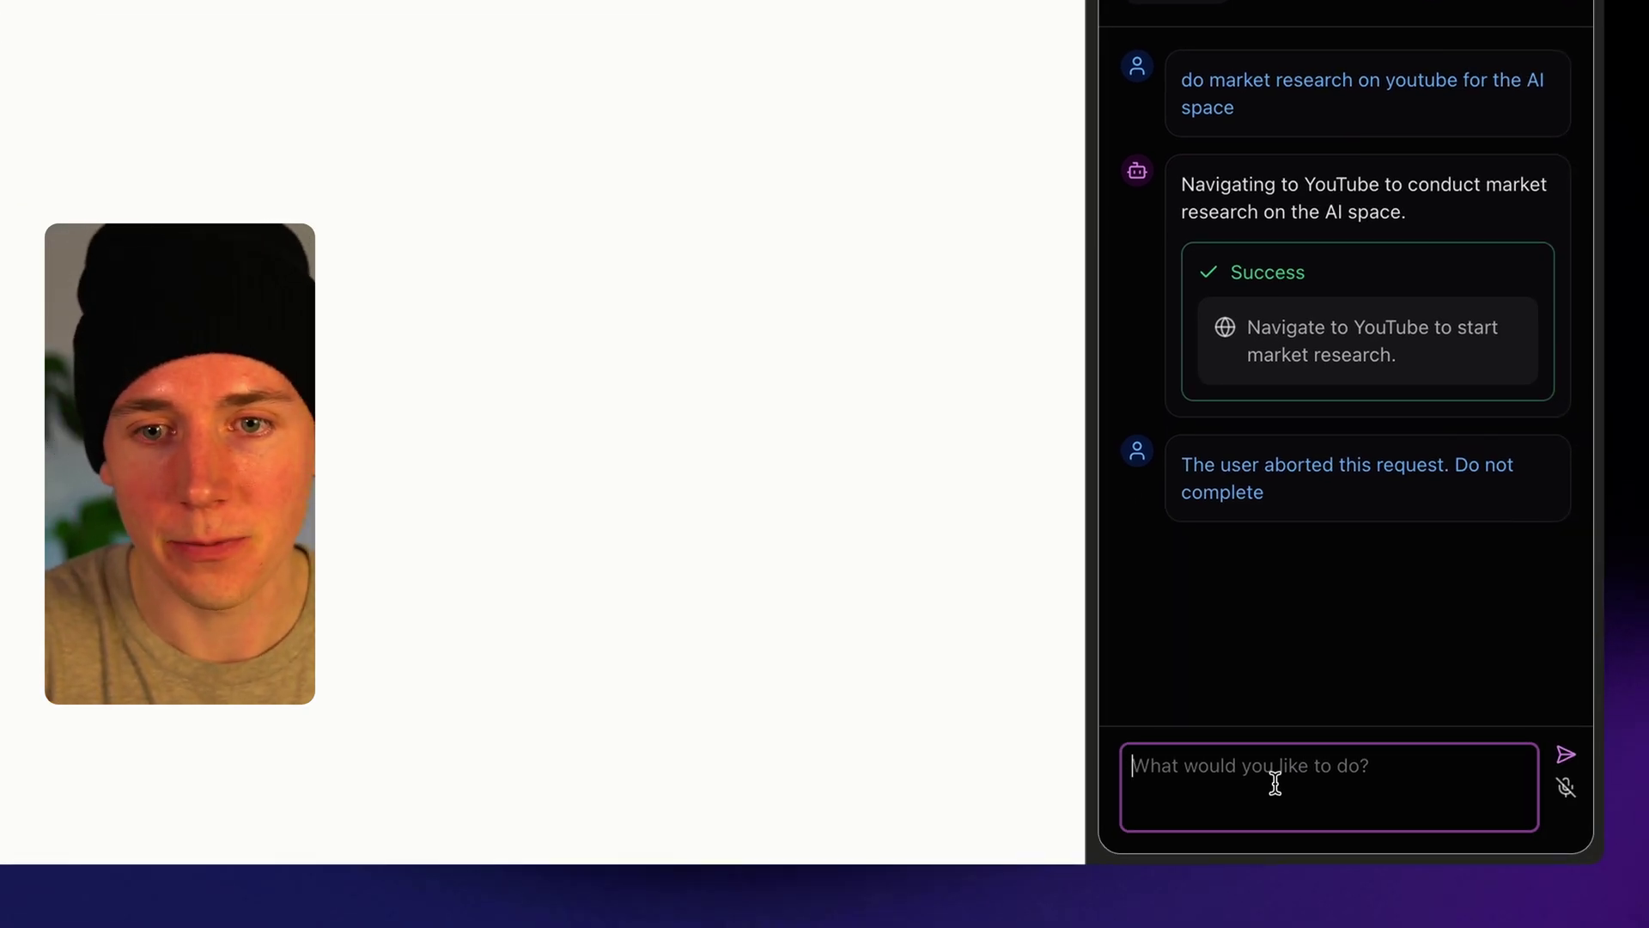
drag(1238, 111, 1119, 56)
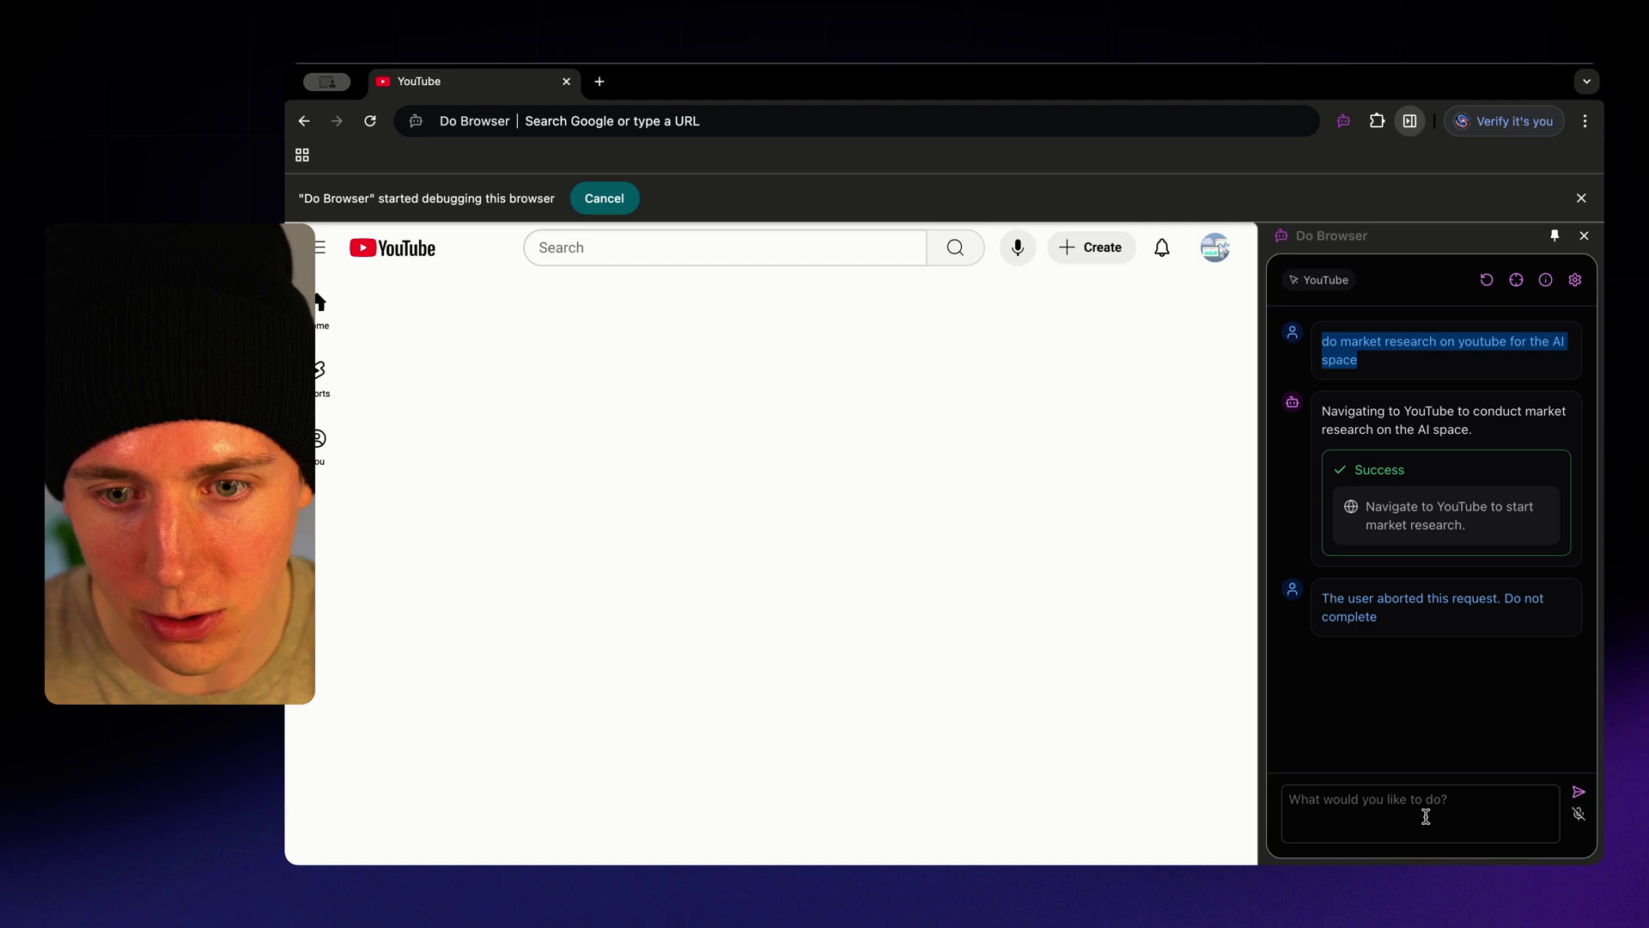
click(1364, 924)
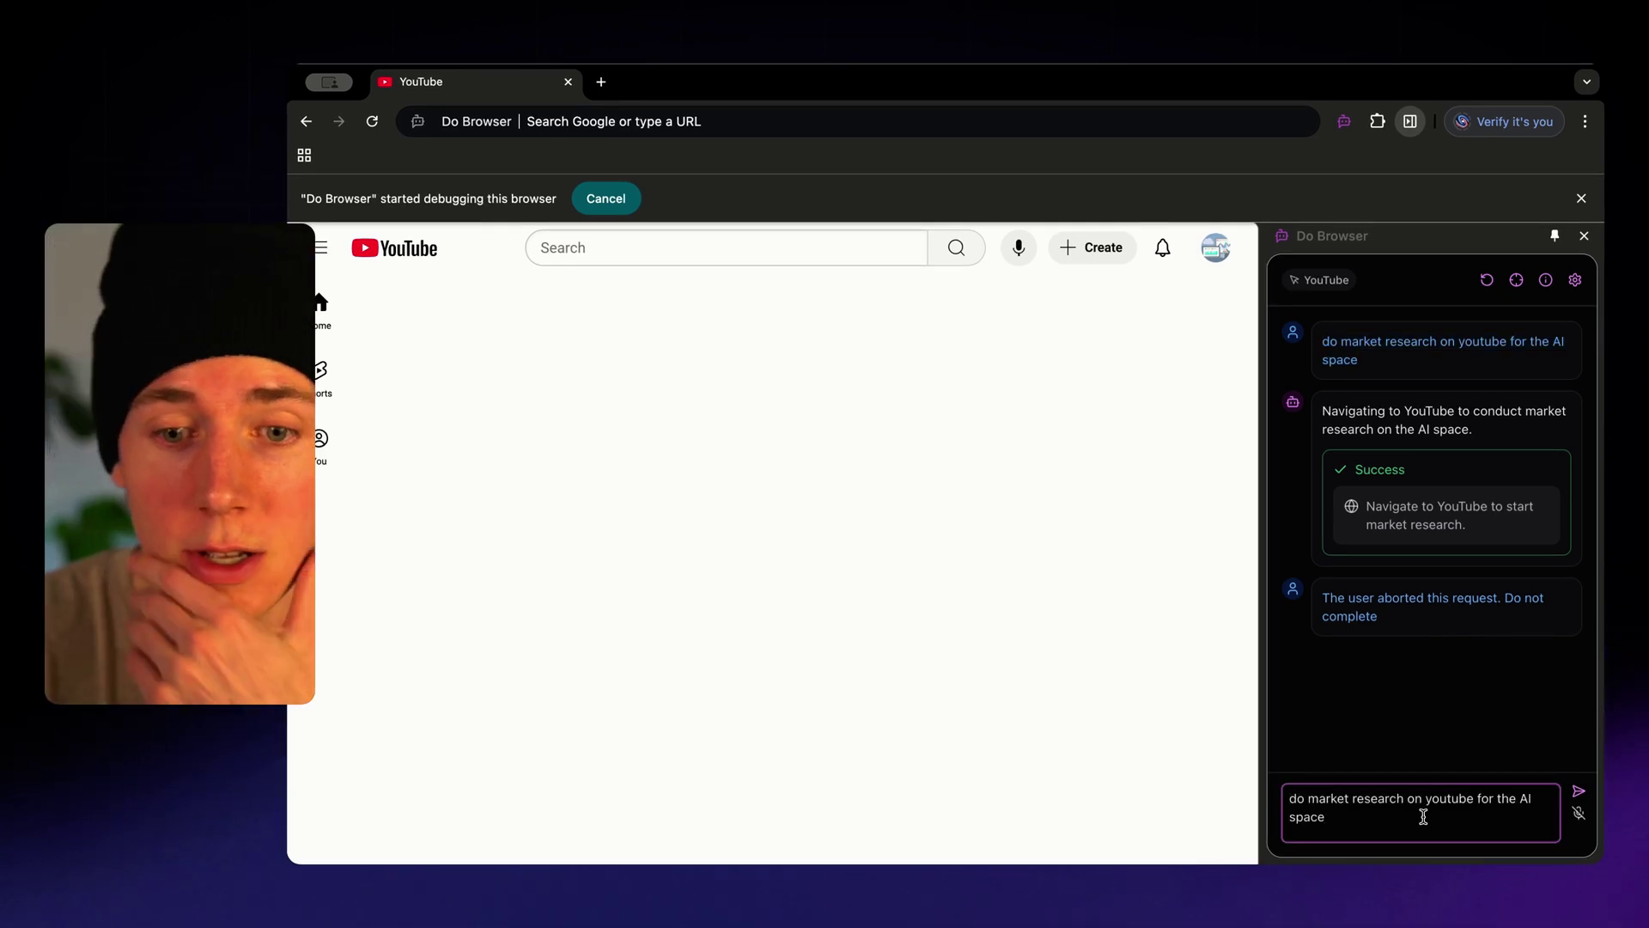
key(Return)
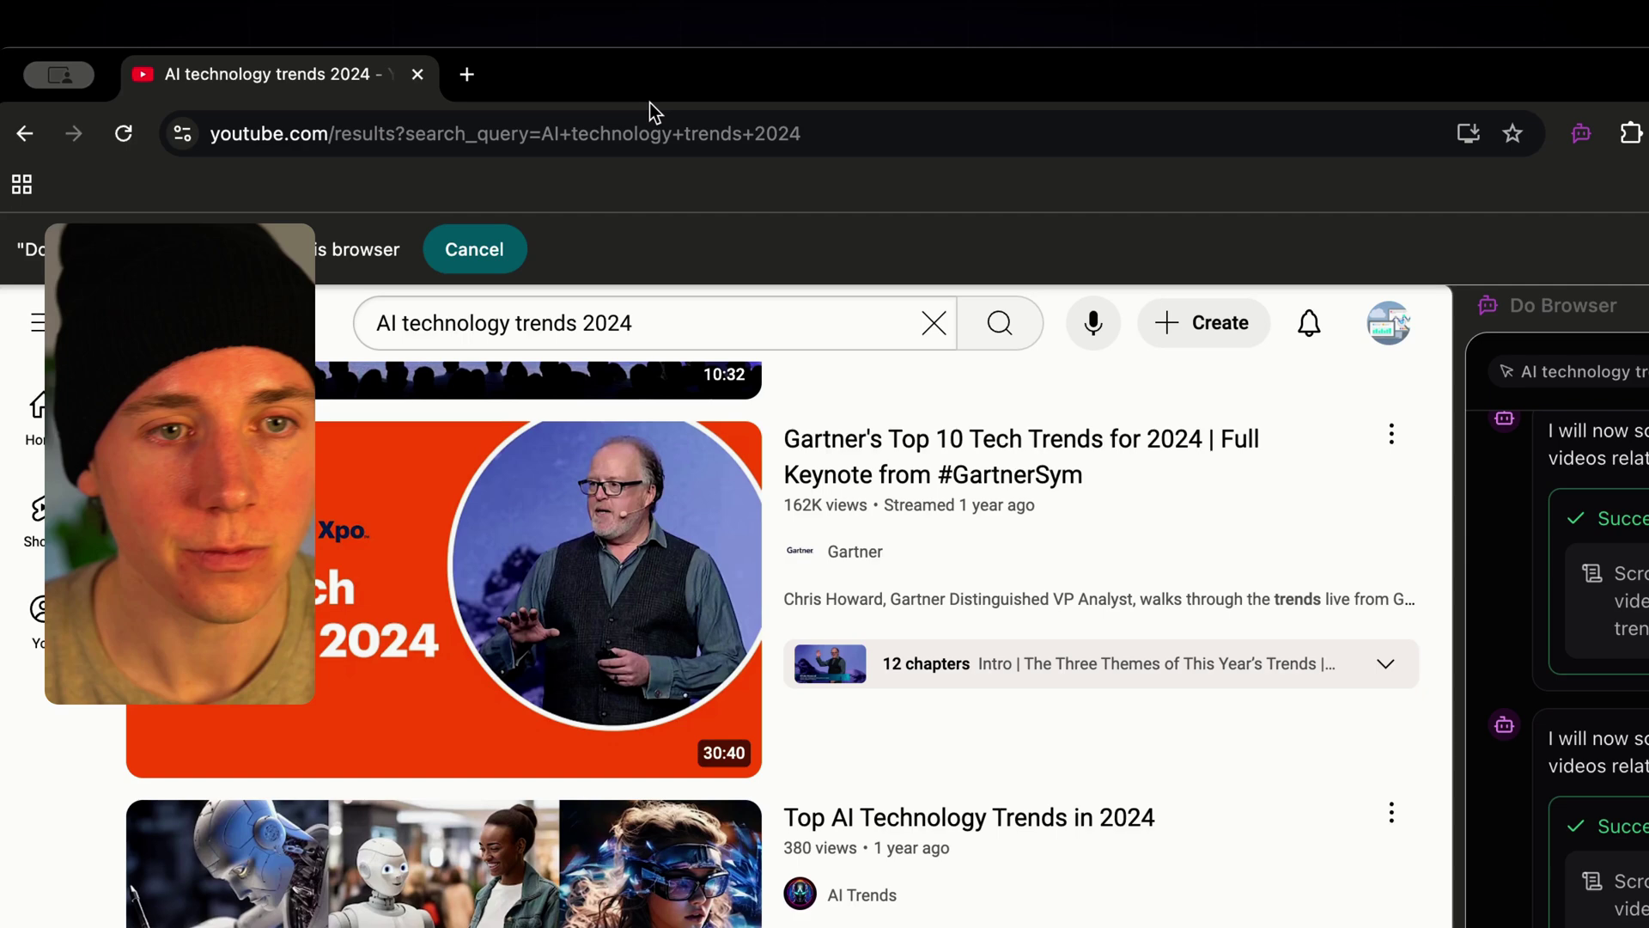
In a new tab, search Google for 'do browser chrome extension'
key(ctrl+t)
text(do)
key(Tab)
text(b)
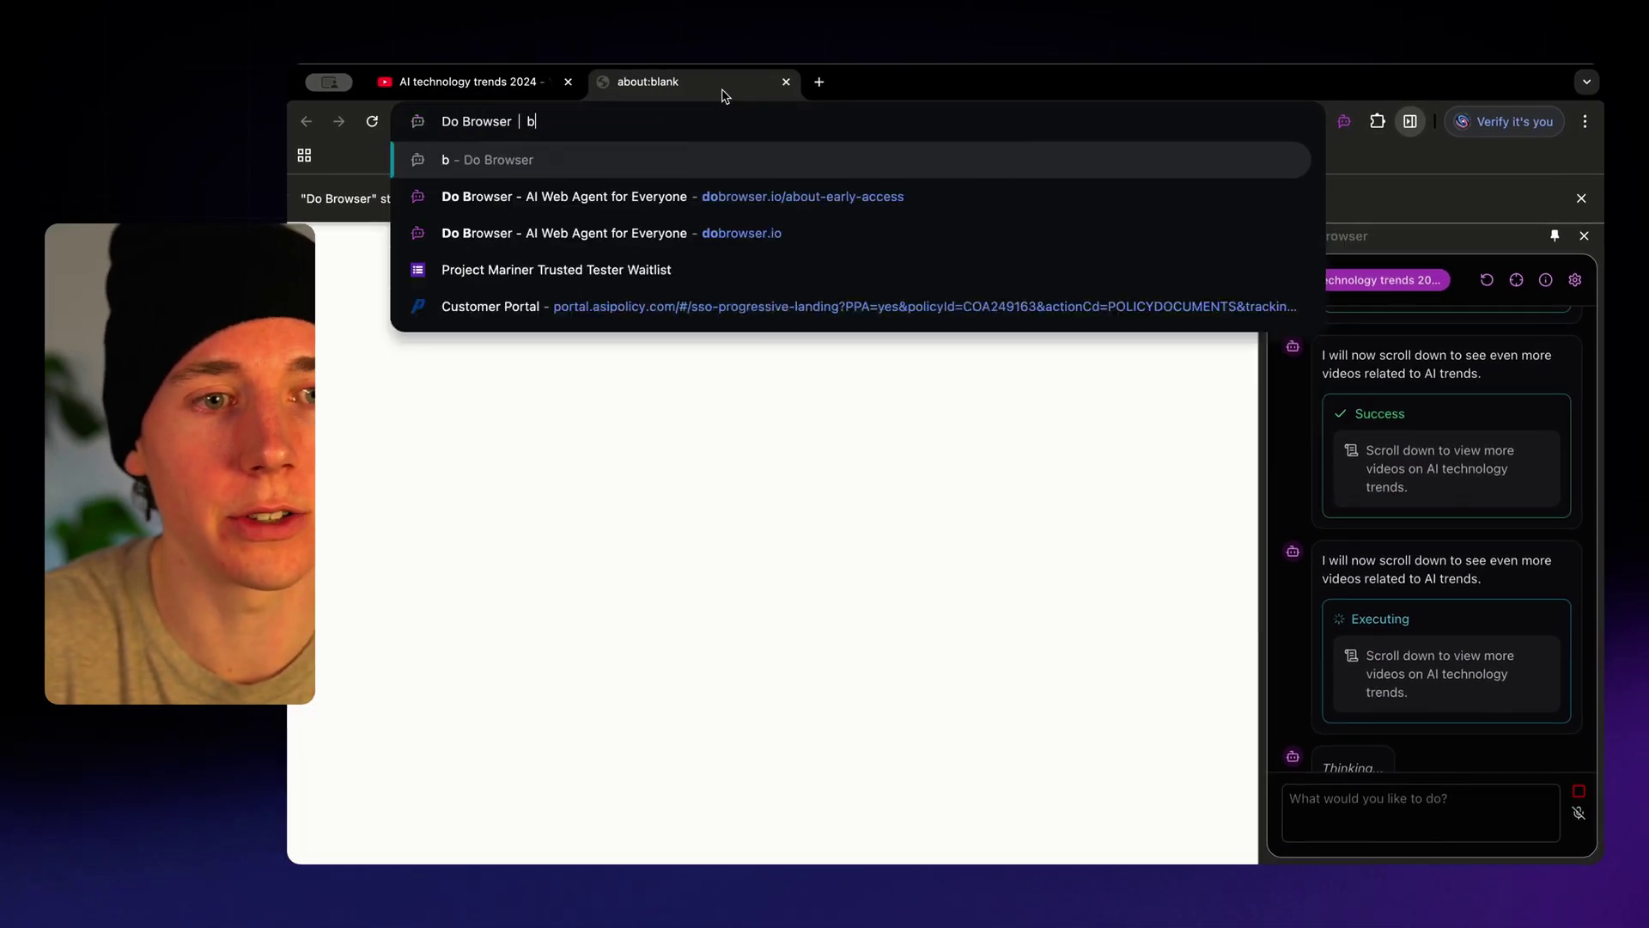
text(r)
key(BackSpace)
key(BackSpace)
key(BackSpace)
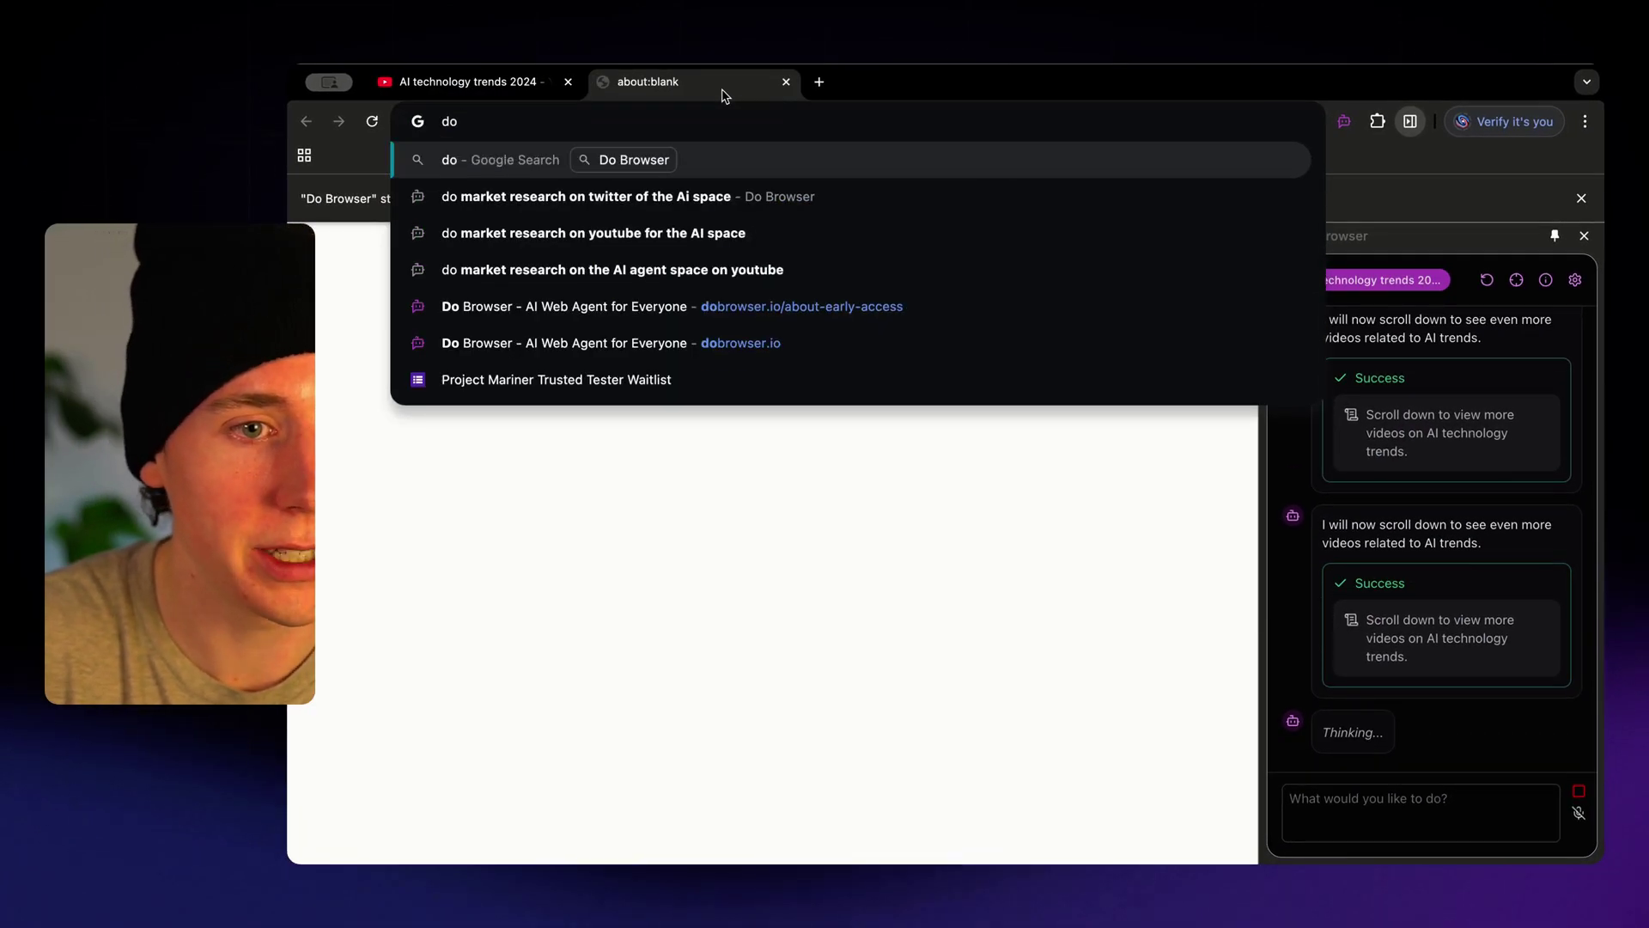
text(browd)
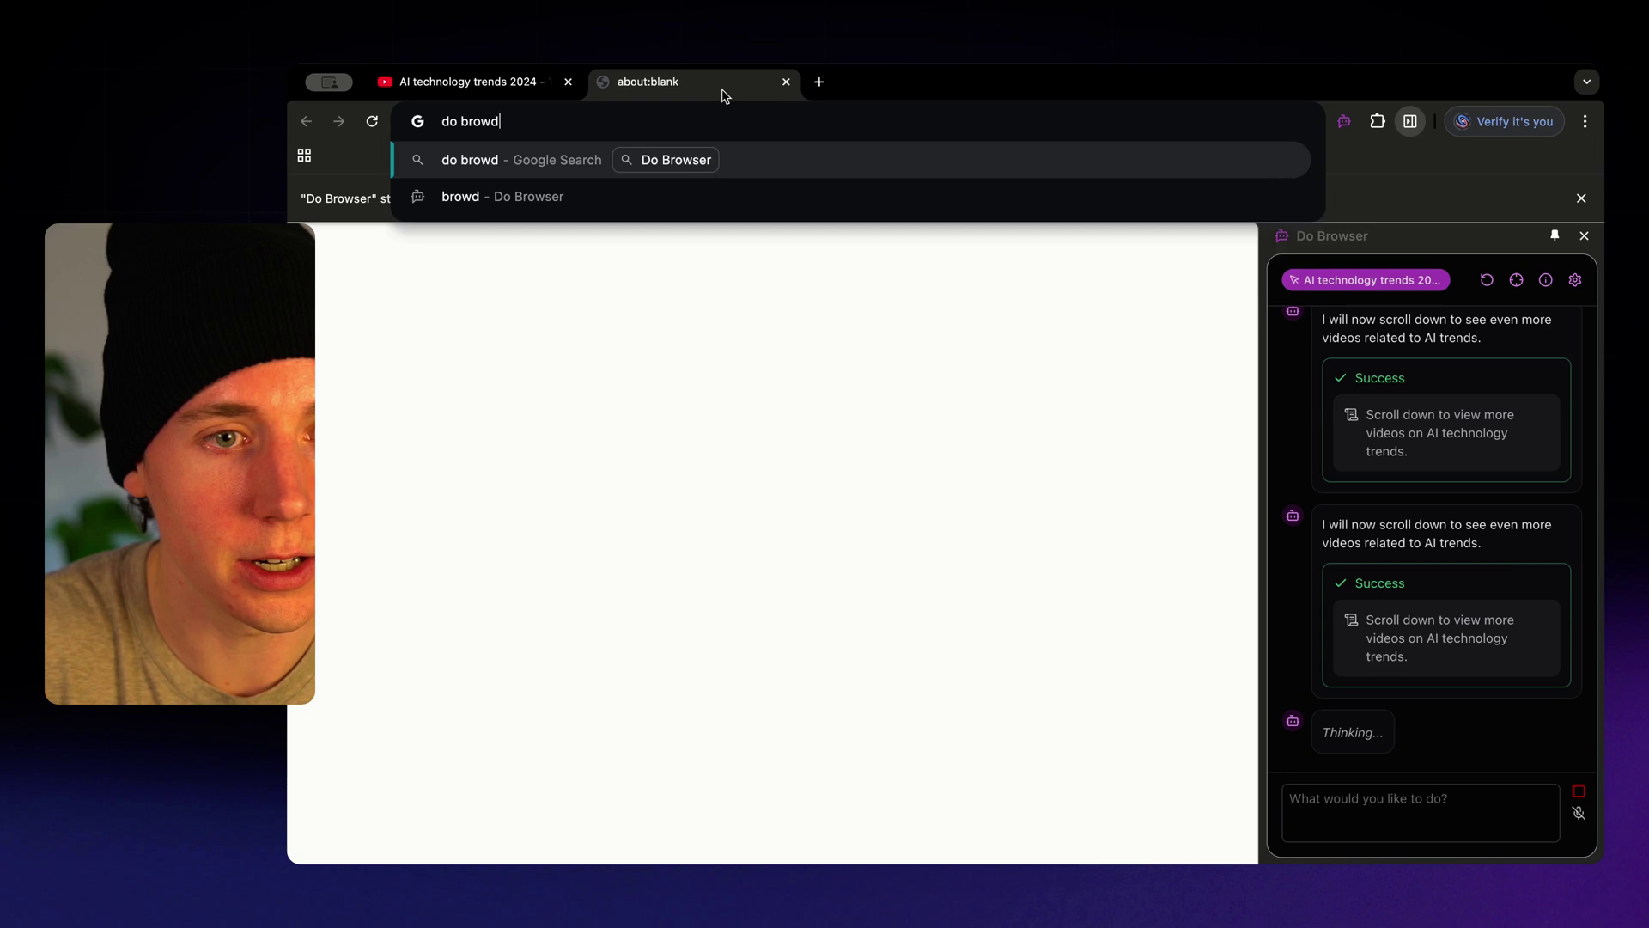
key(BackSpace)
text(ser chrome extension)
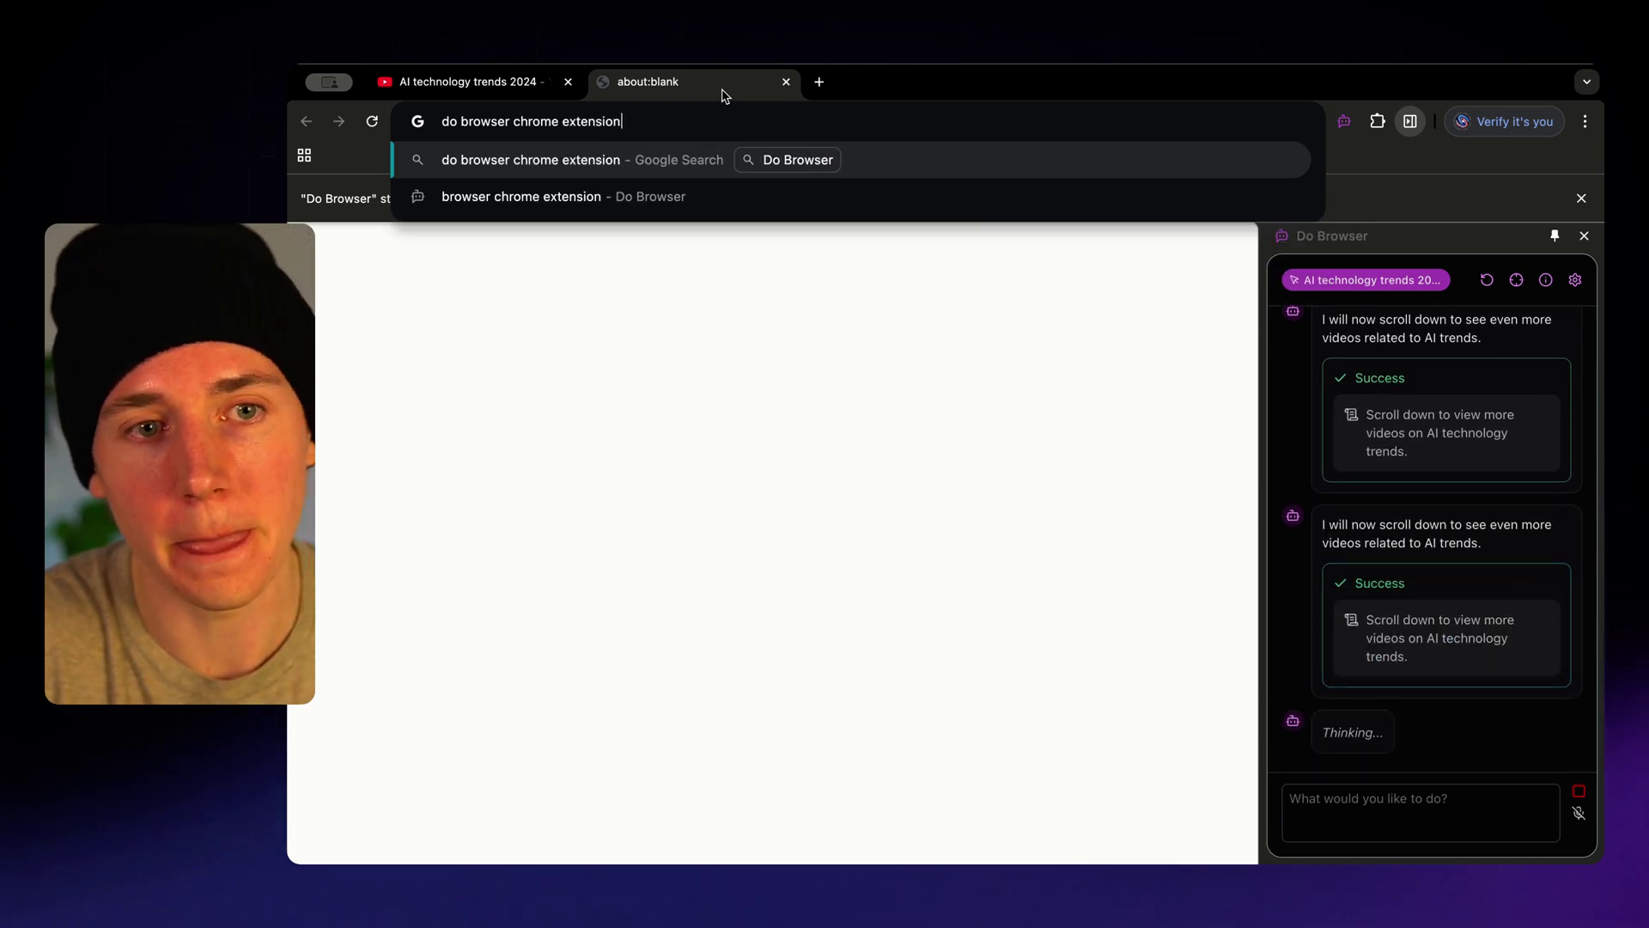
key(Return)
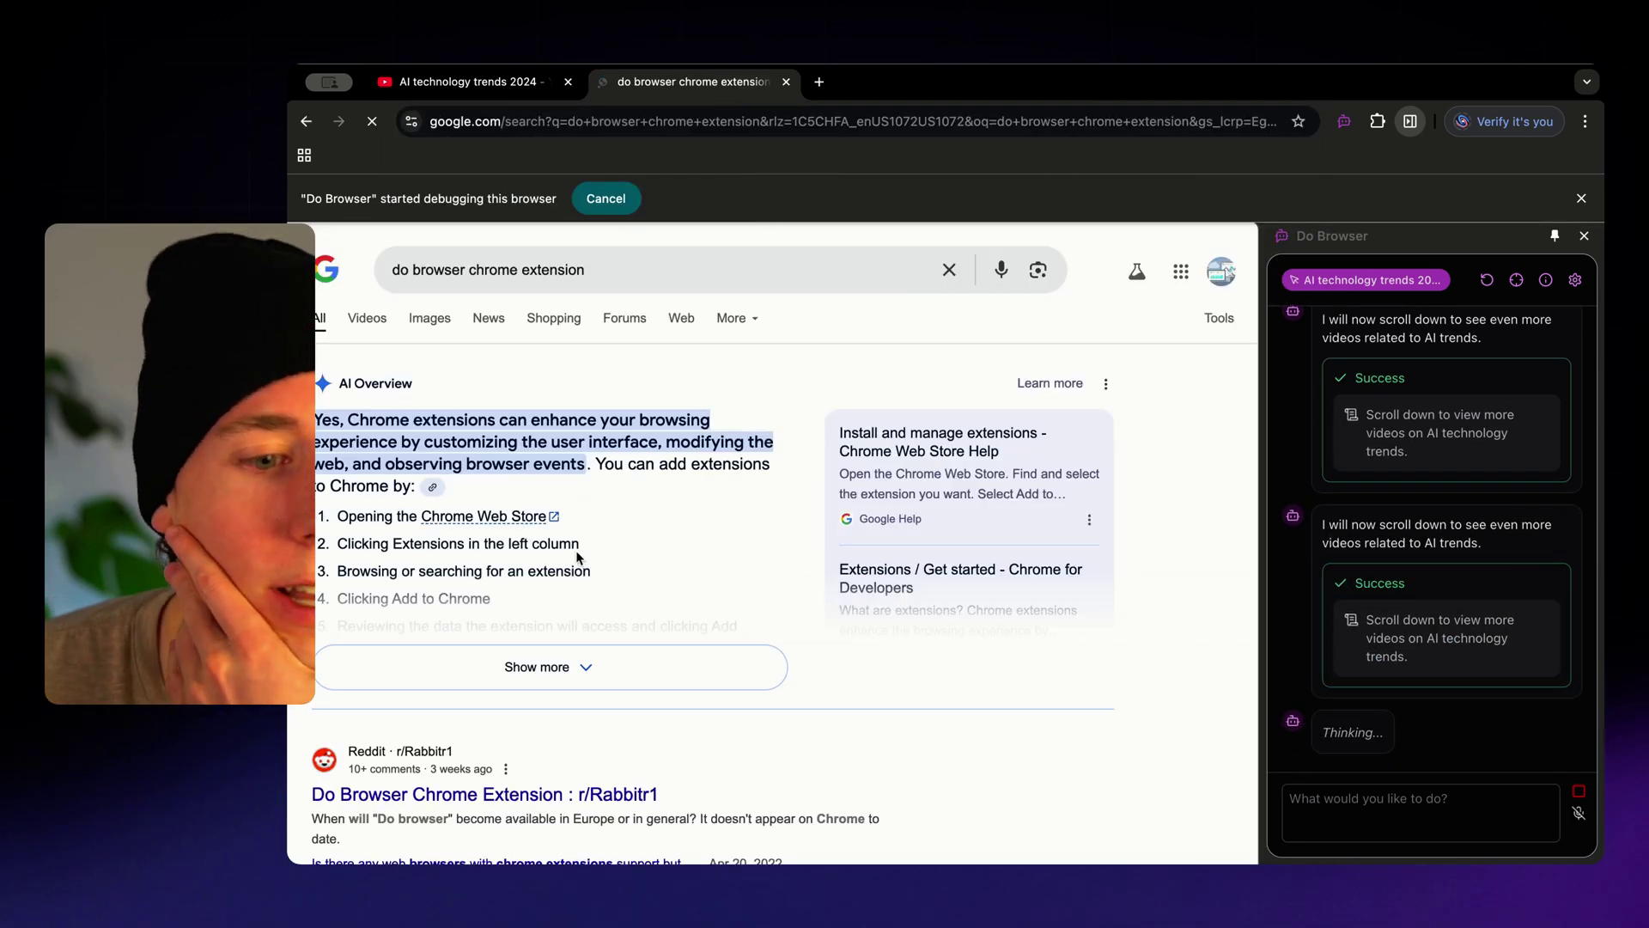
Scroll through the dobrowser.io Early Access page and highlight its introduction paragraphs
scroll(579, 556, down, 4)
scroll(579, 557, down, 6)
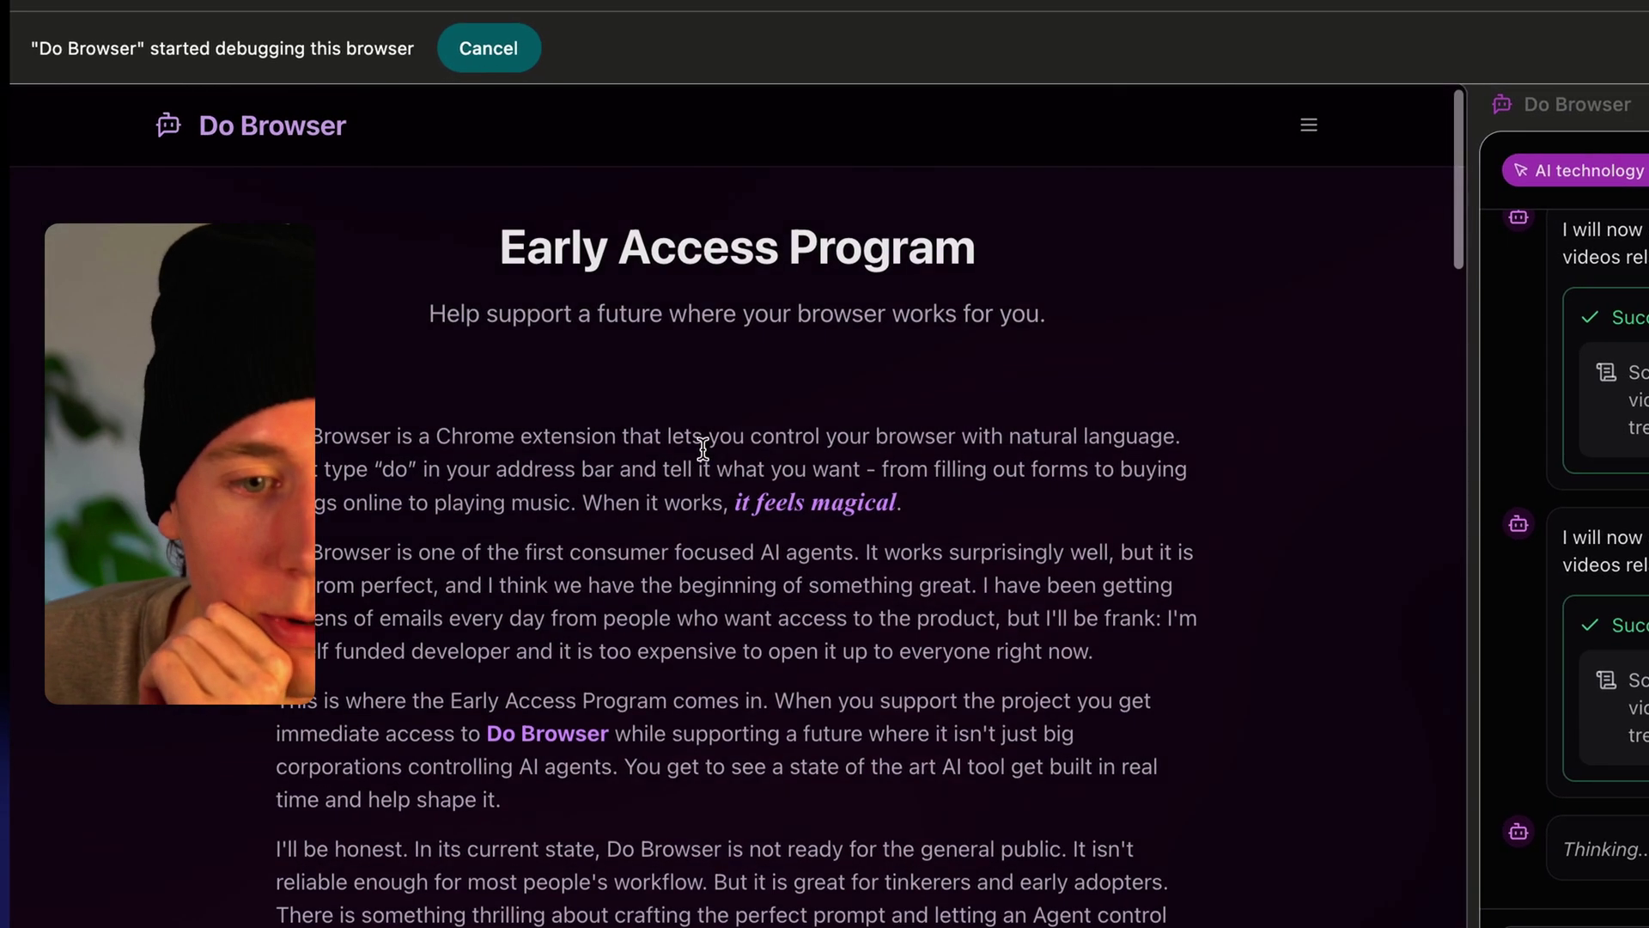
scroll(703, 456, down, 8)
scroll(702, 449, down, 7)
scroll(703, 455, up, 8)
scroll(859, 515, down, 4)
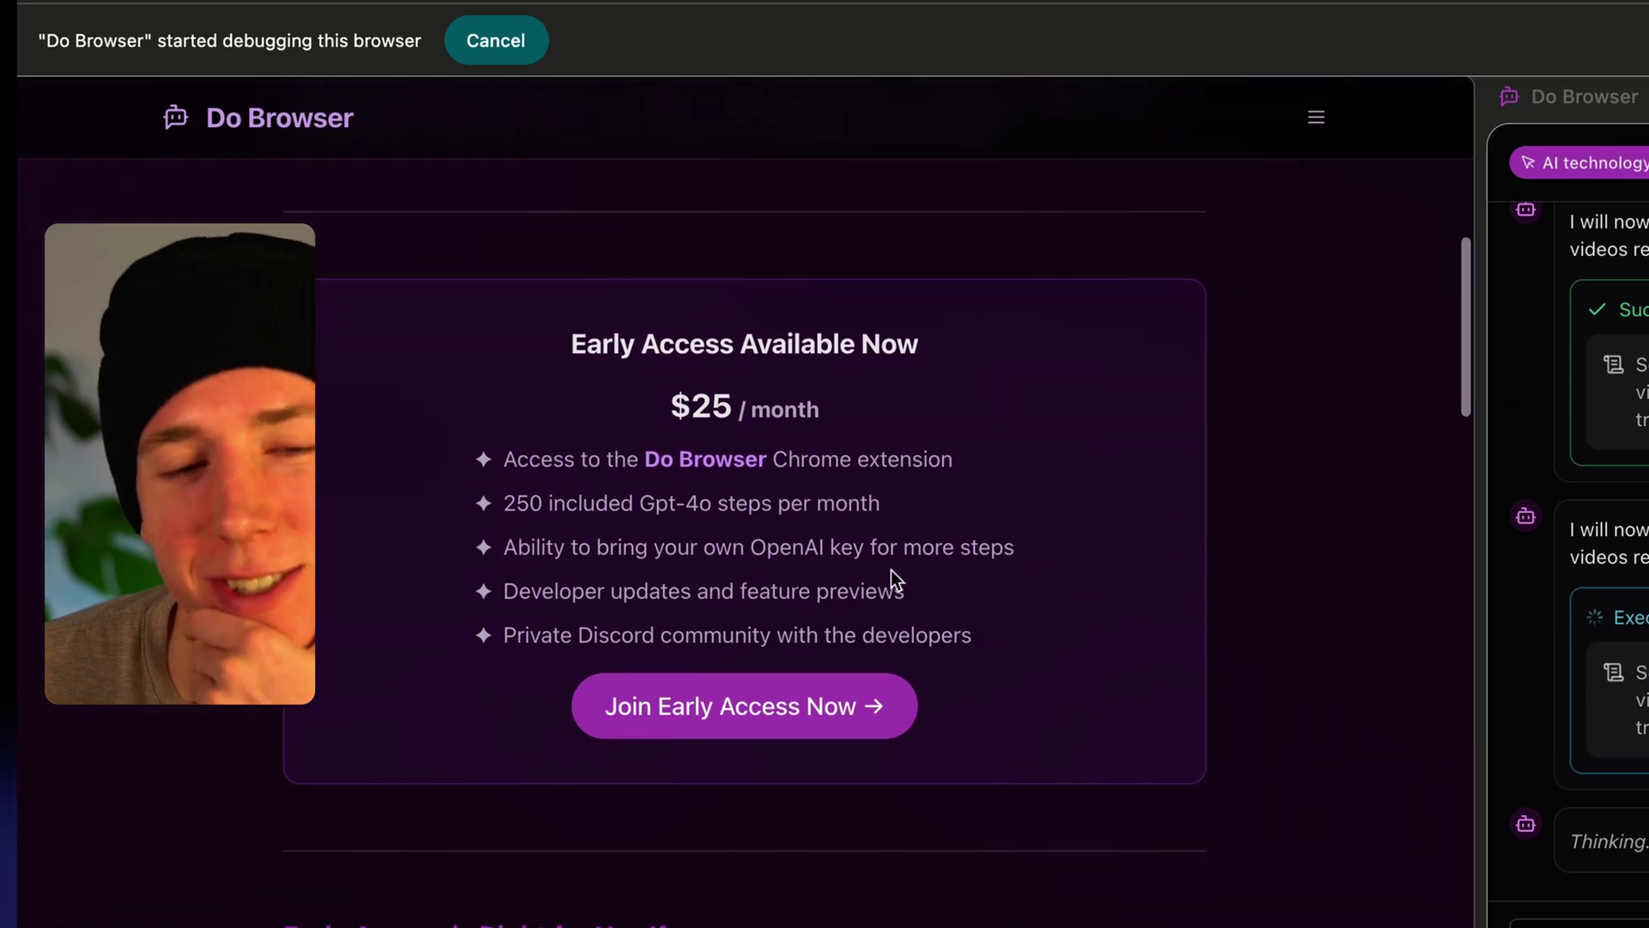
scroll(616, 464, up, 5)
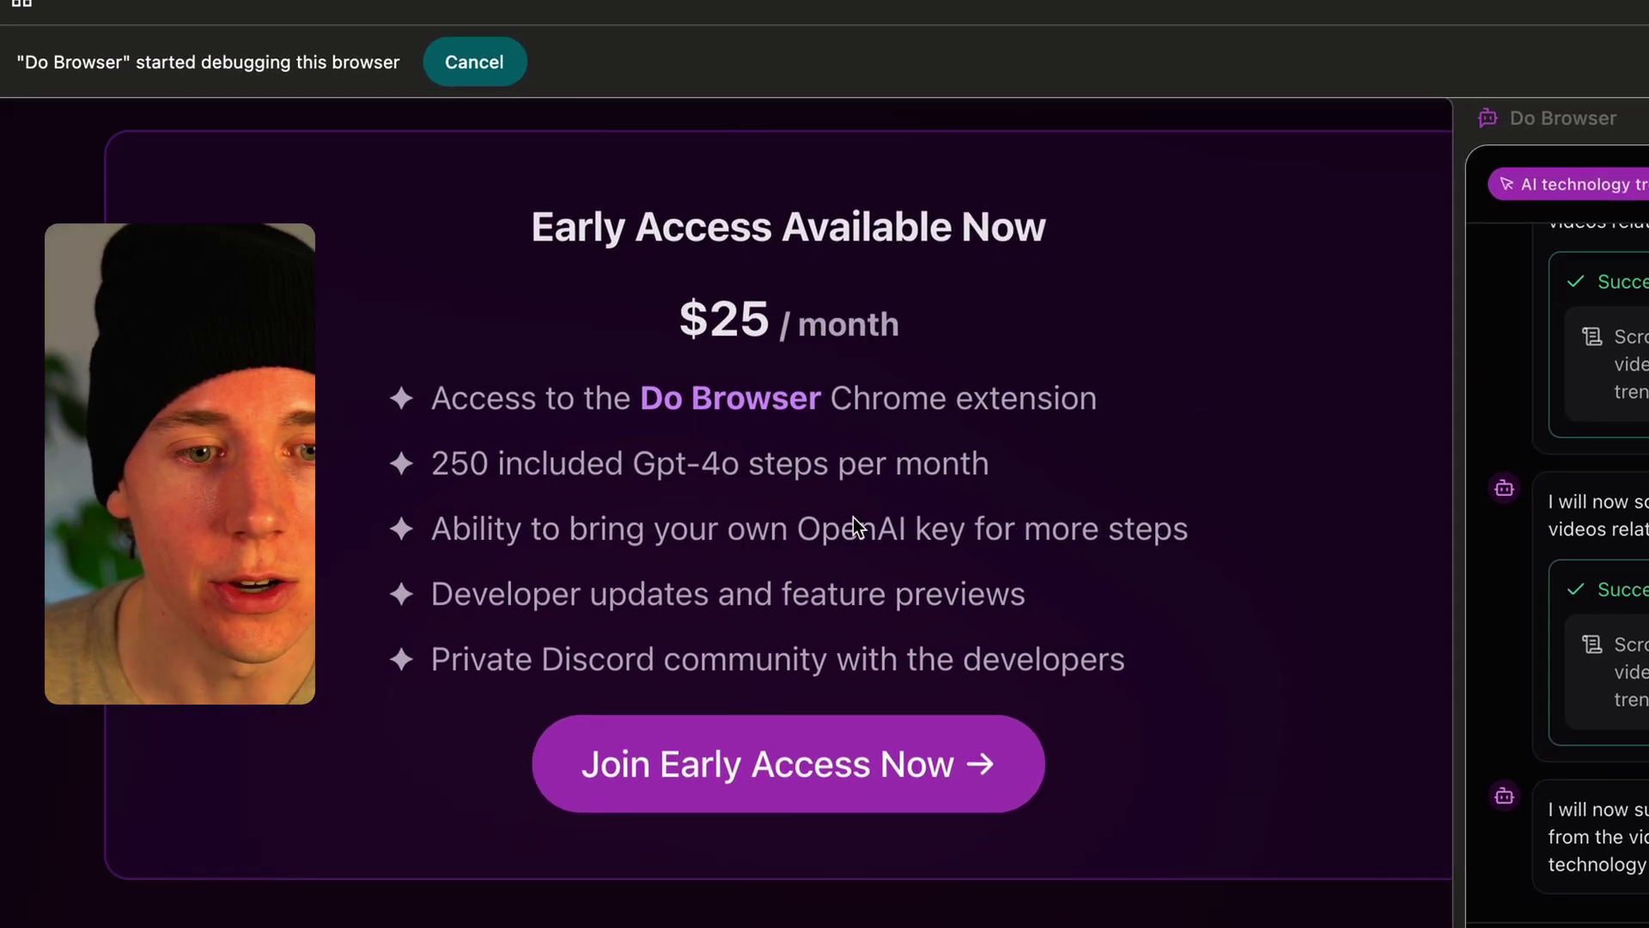
scroll(719, 247, down, 5)
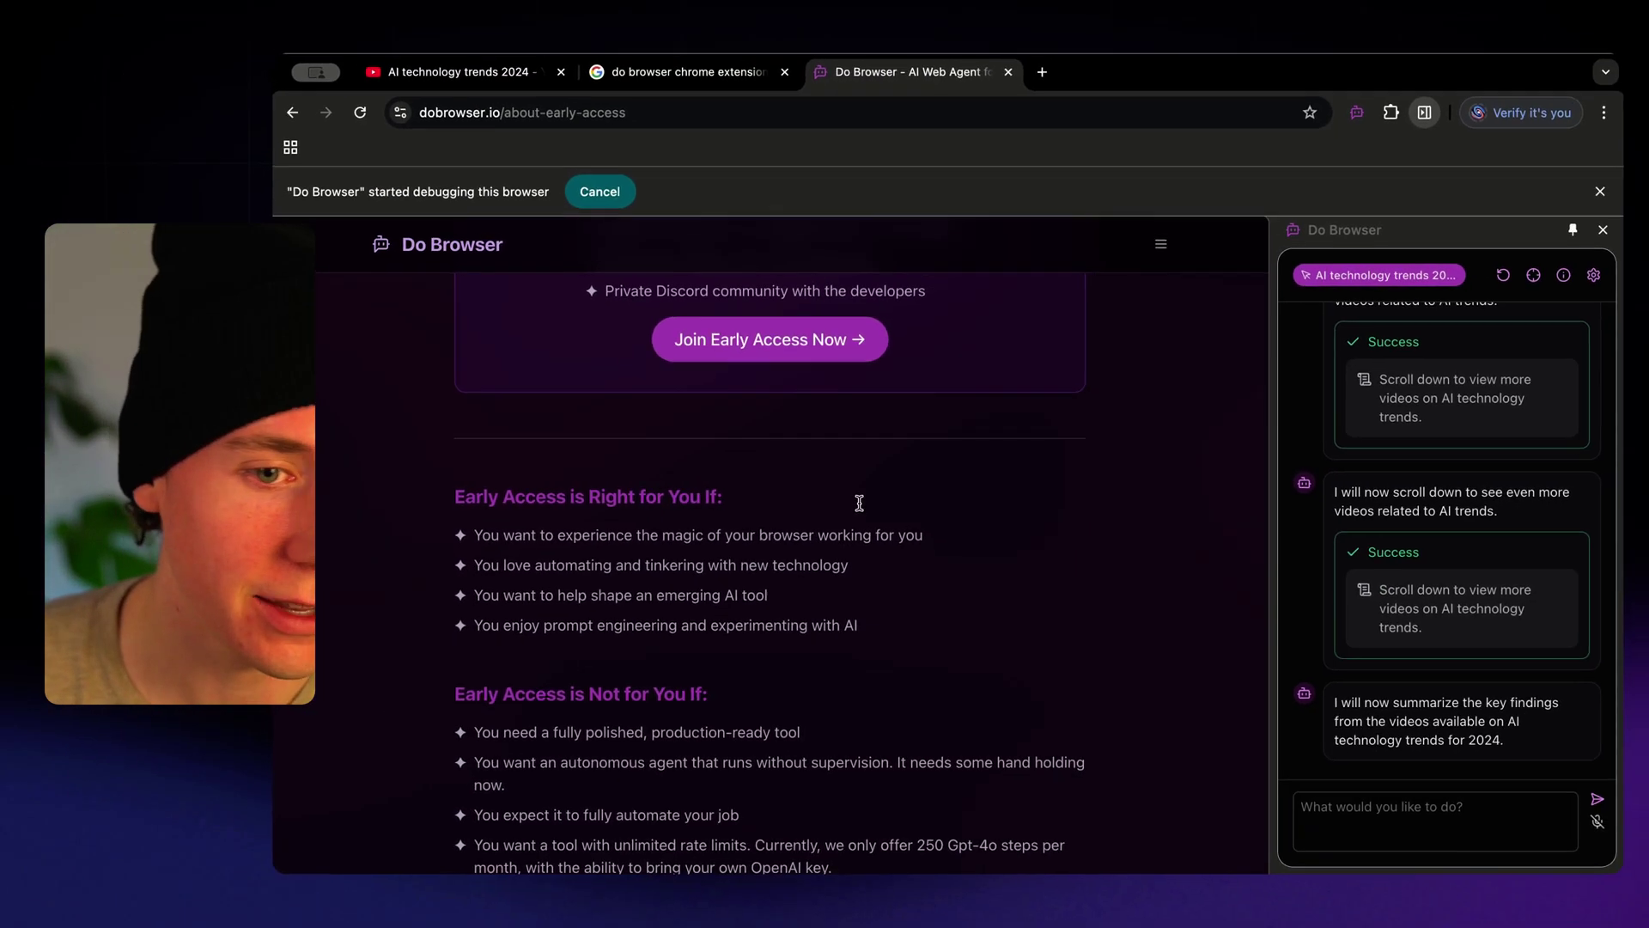
scroll(859, 503, down, 15)
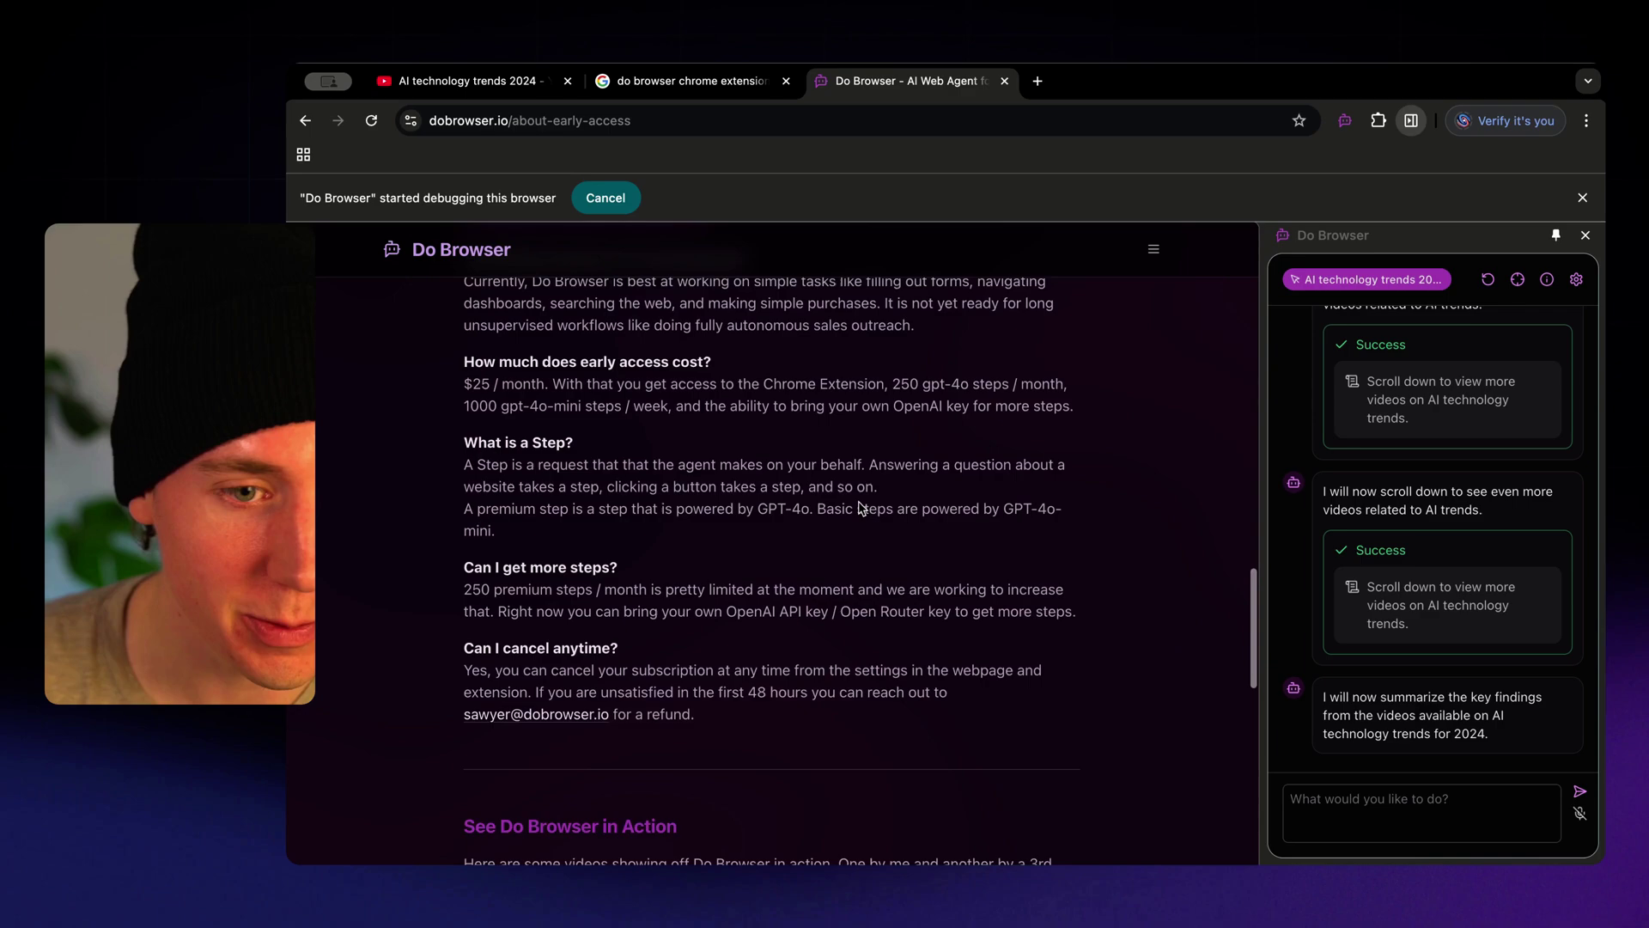
scroll(859, 502, down, 3)
scroll(858, 501, up, 20)
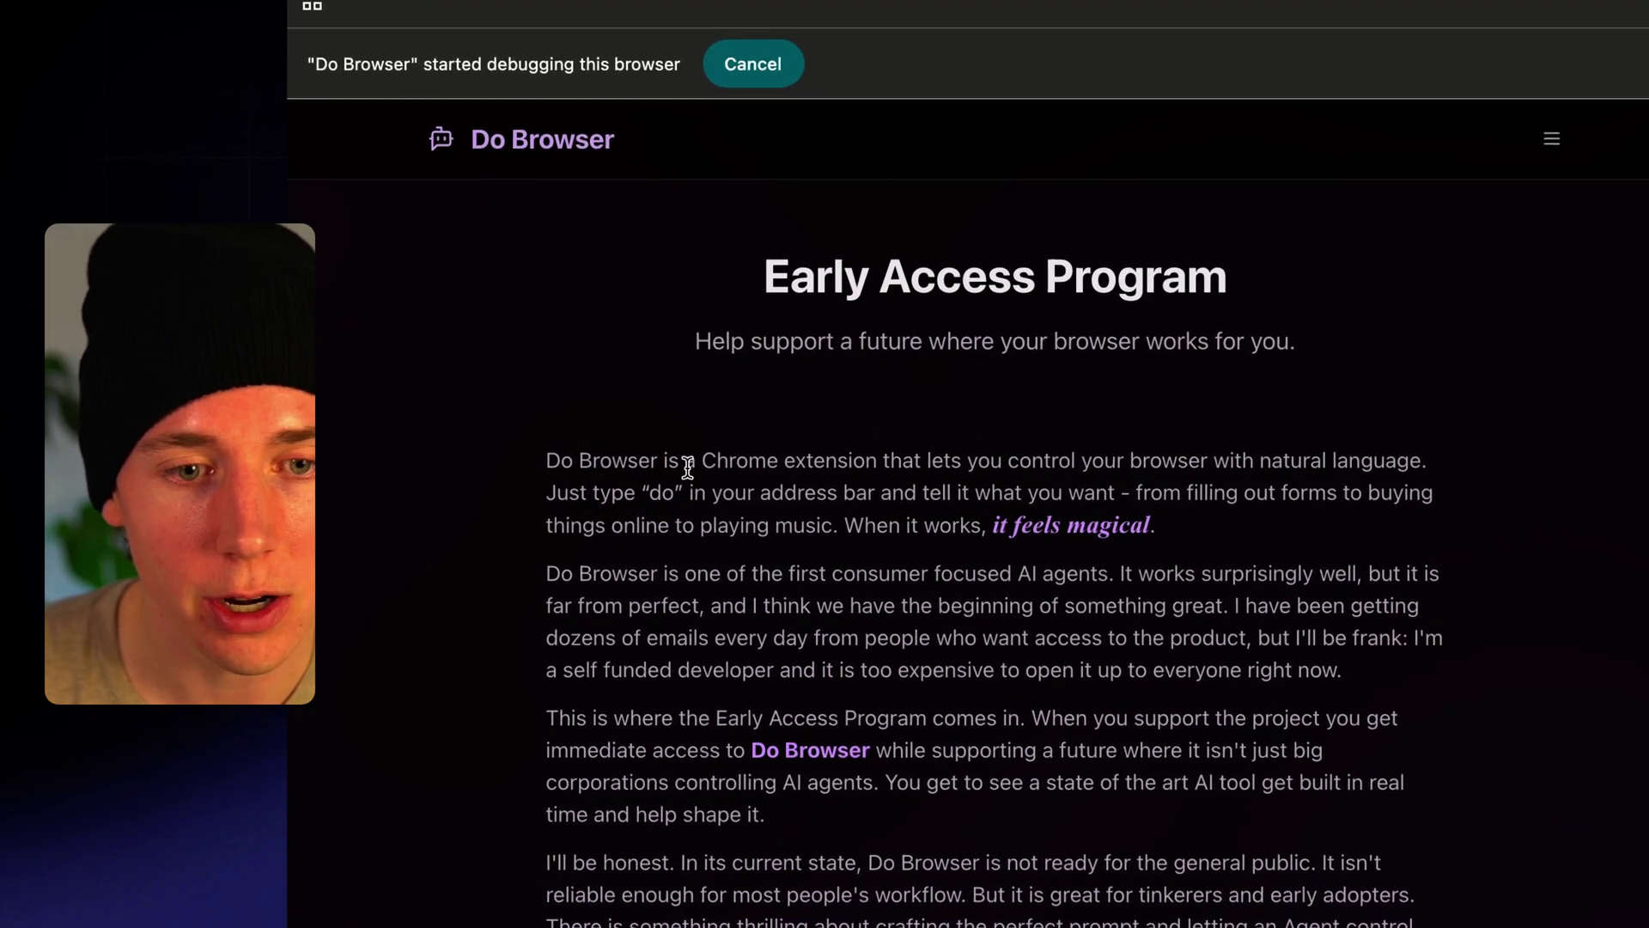
drag(538, 493, 685, 636)
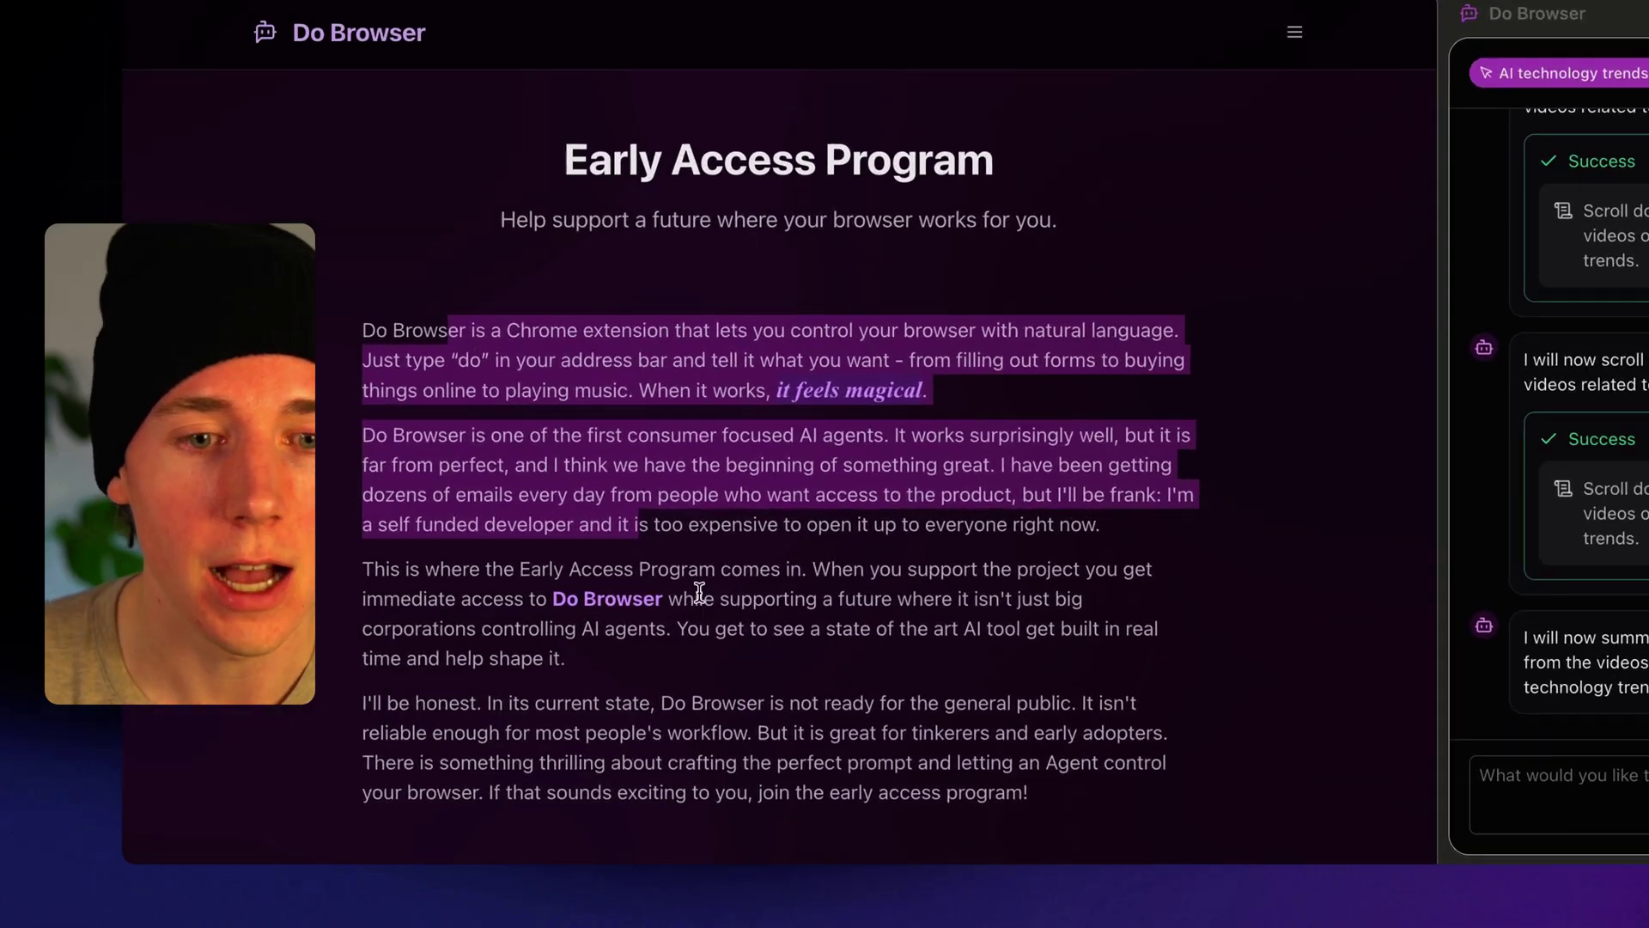
click(668, 606)
scroll(856, 562, down, 8)
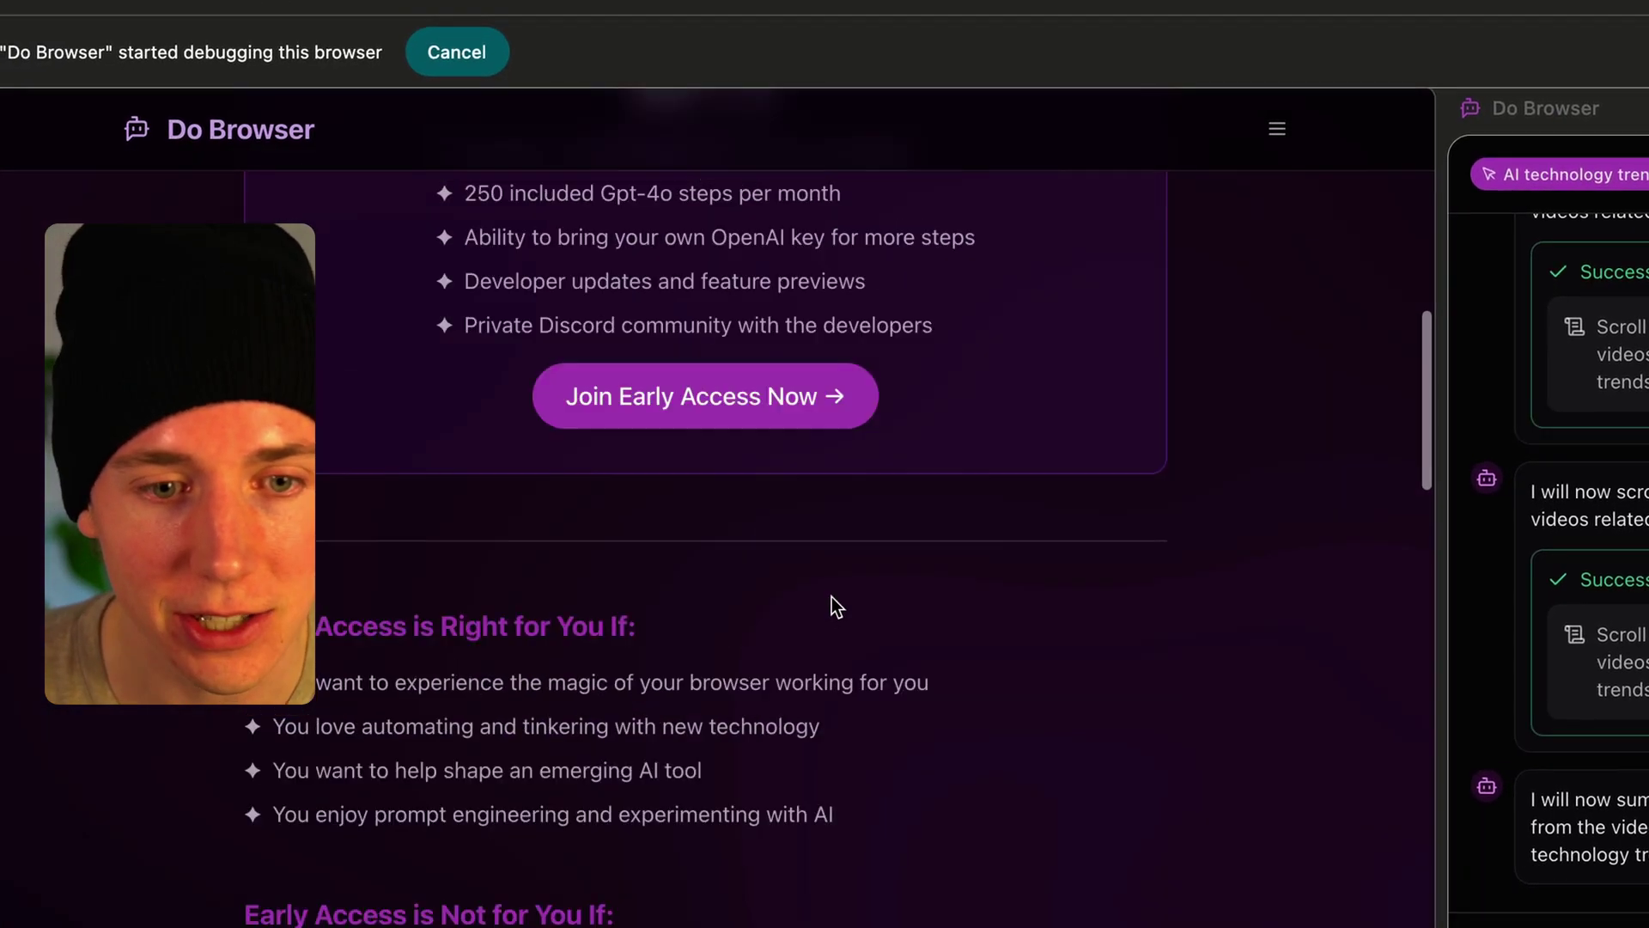
scroll(832, 596, up, 10)
scroll(902, 545, down, 10)
scroll(762, 343, down, 5)
scroll(751, 510, up, 5)
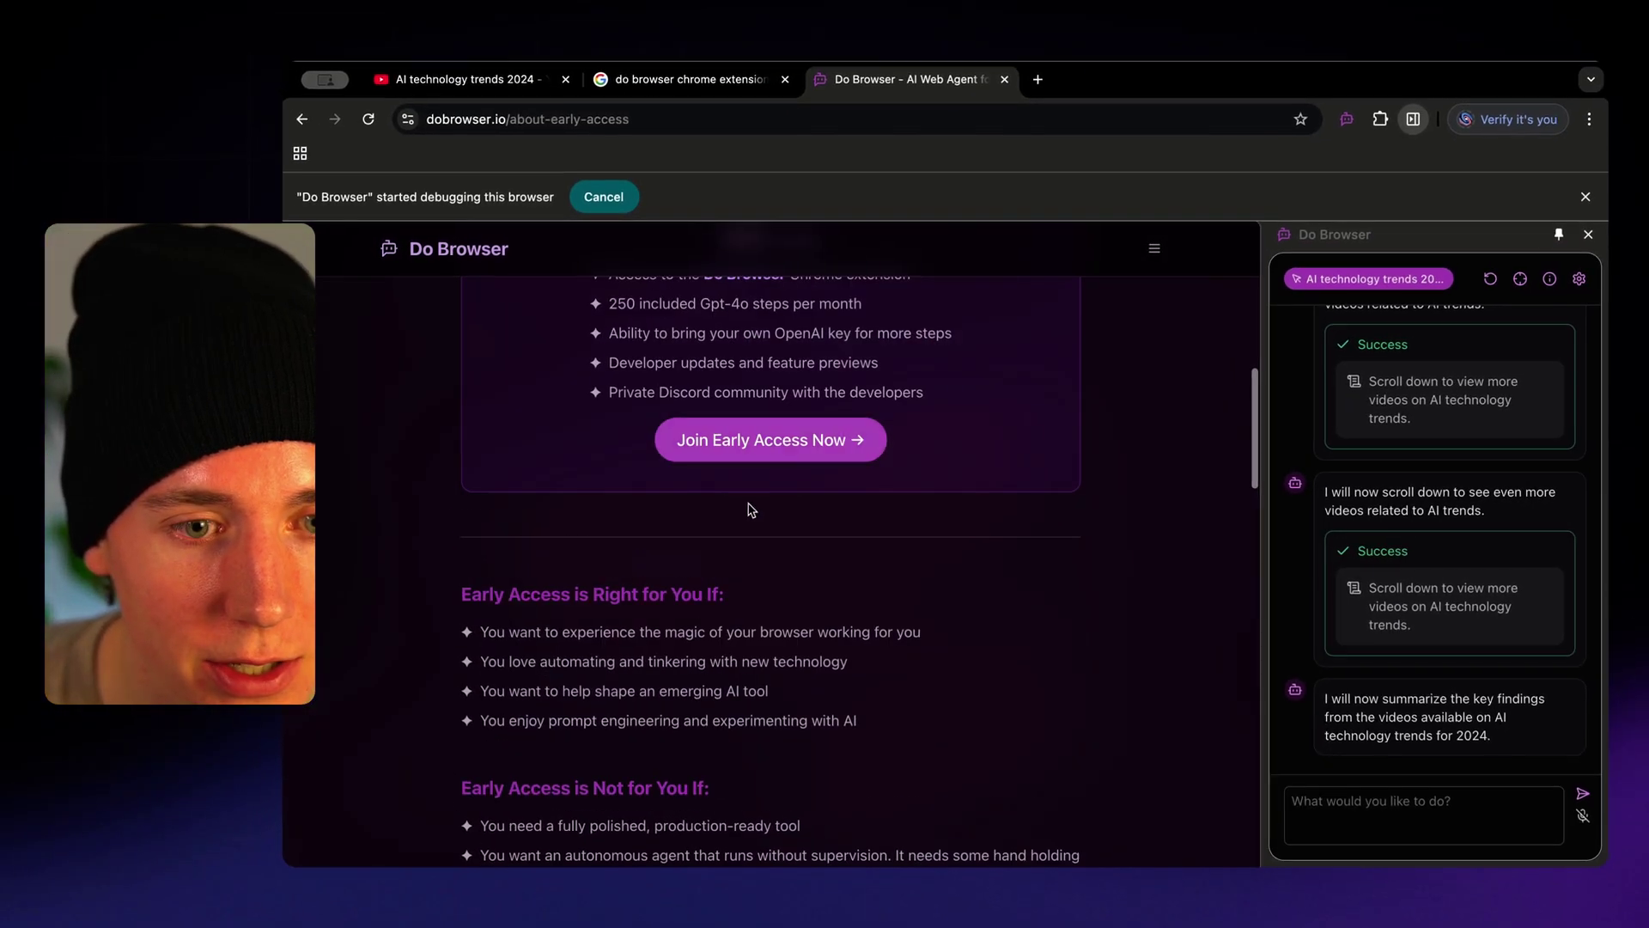
click(759, 445)
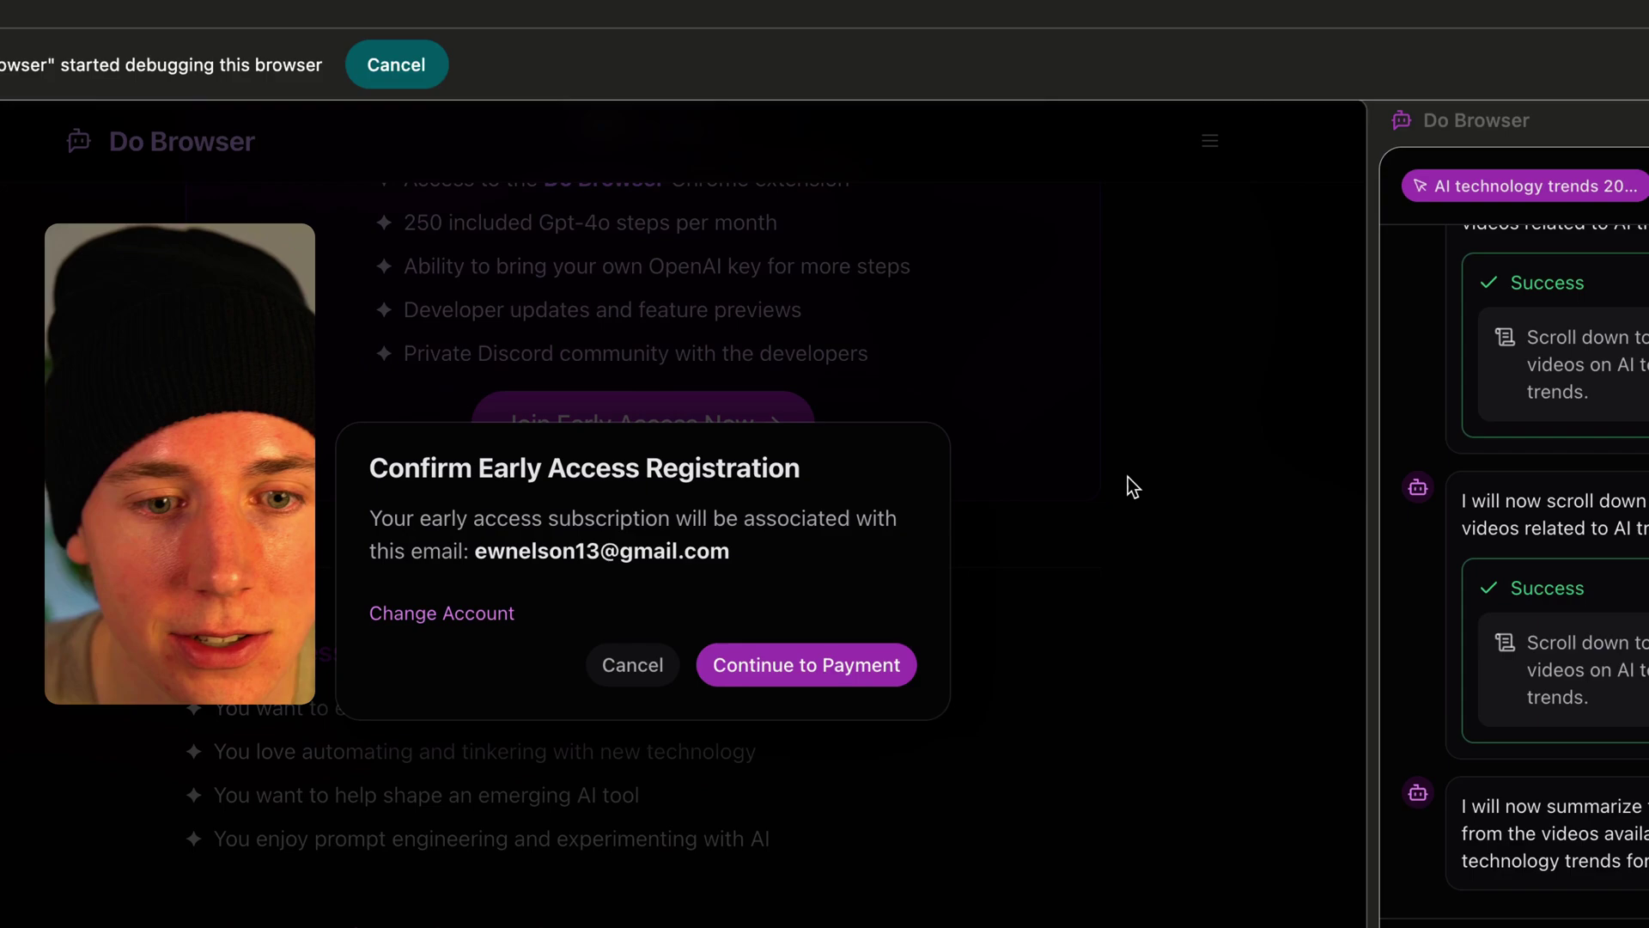
click(657, 663)
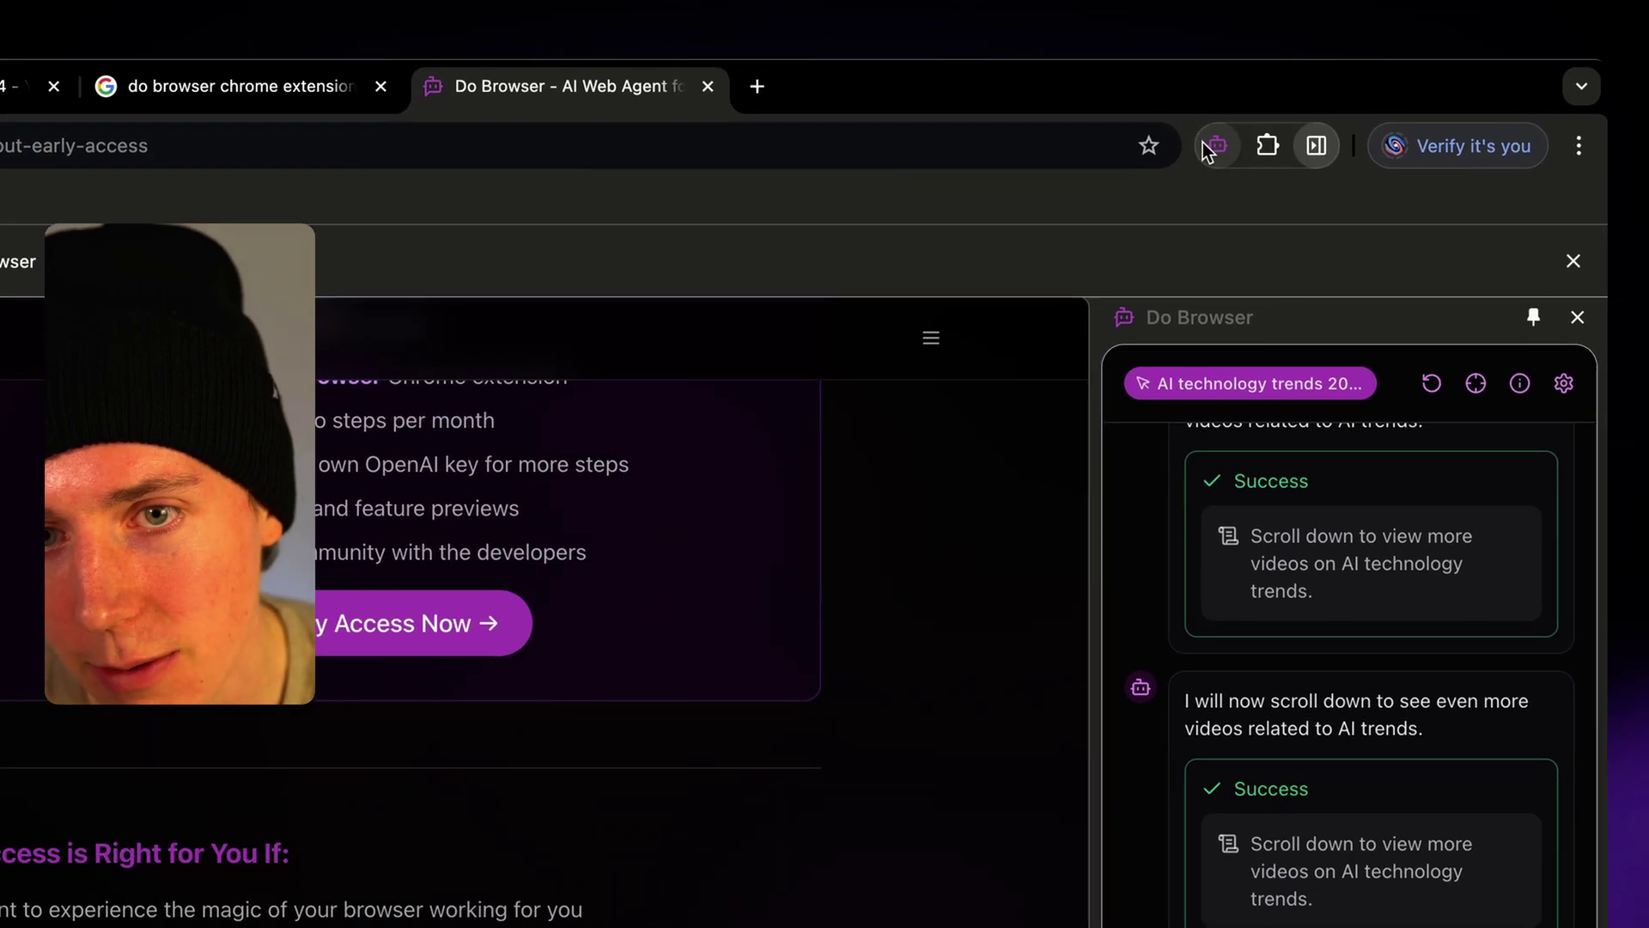
click(1561, 388)
scroll(1417, 644, down, 10)
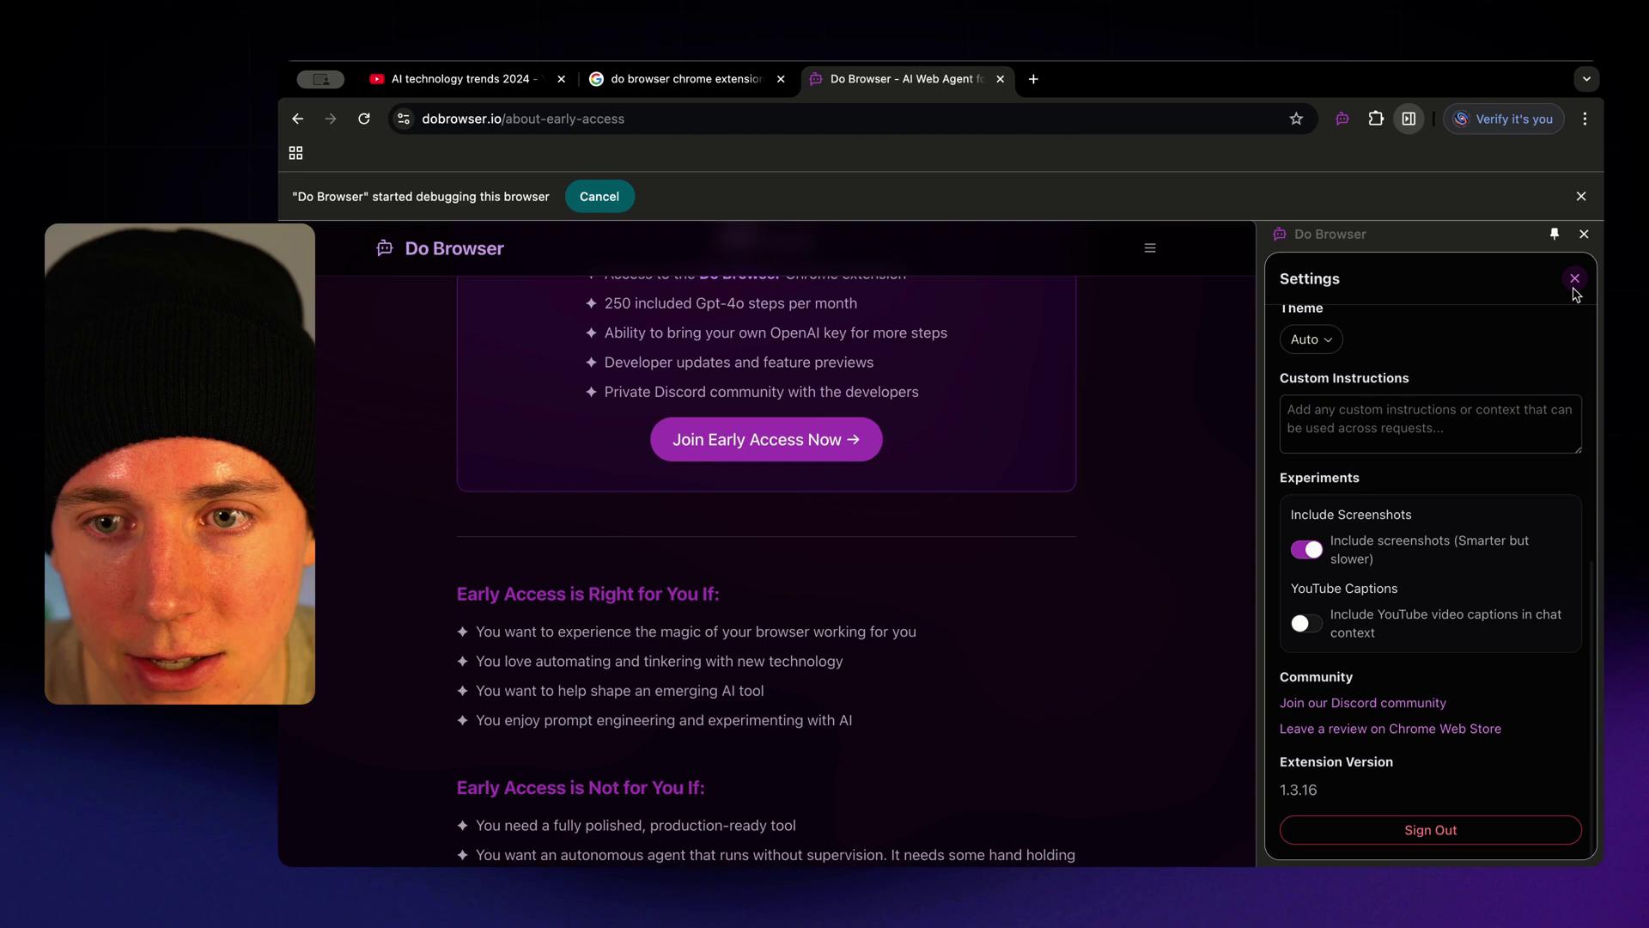
click(1575, 280)
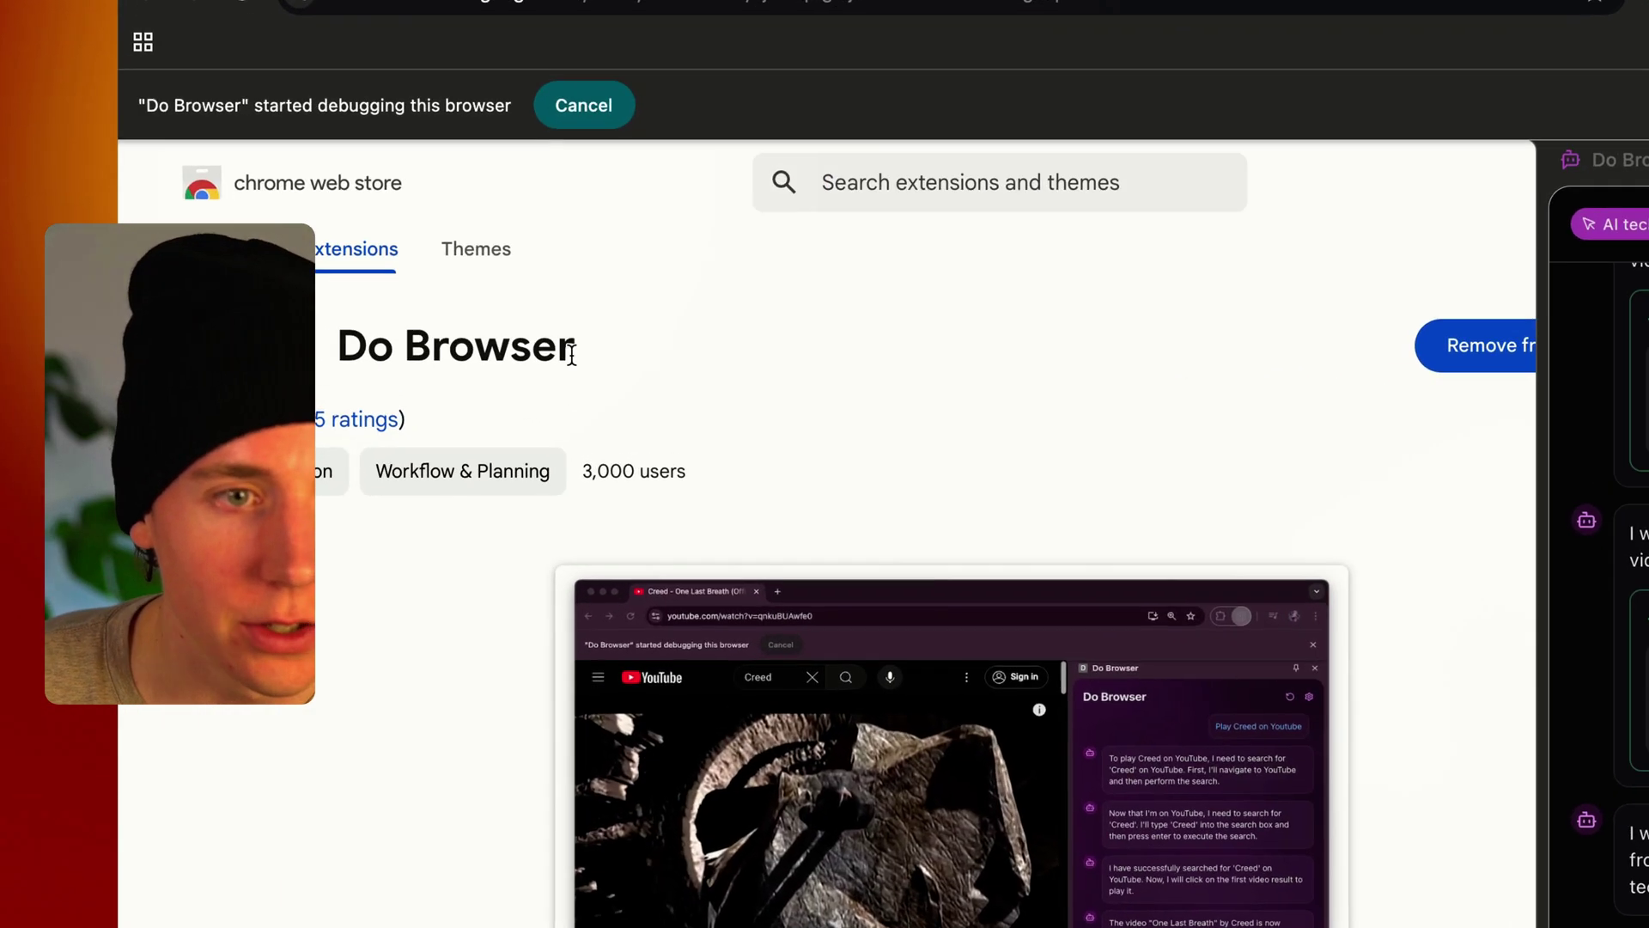
Select the Do Browser title on its Chrome Web Store listing and scroll the Overview
drag(571, 353, 335, 348)
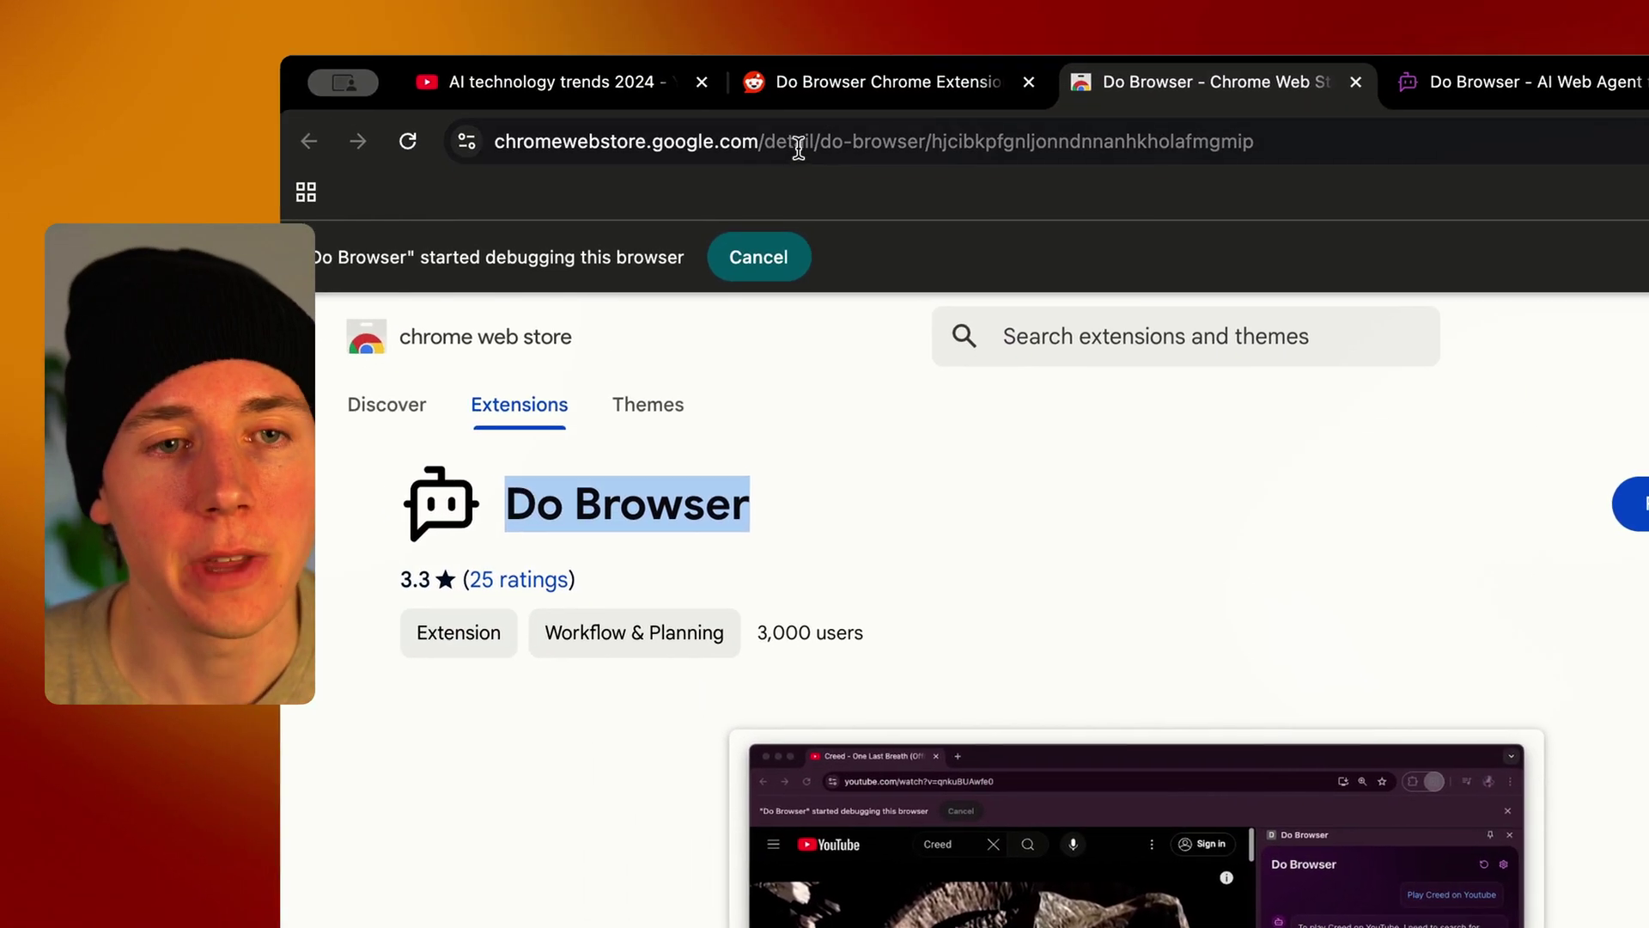
click(795, 144)
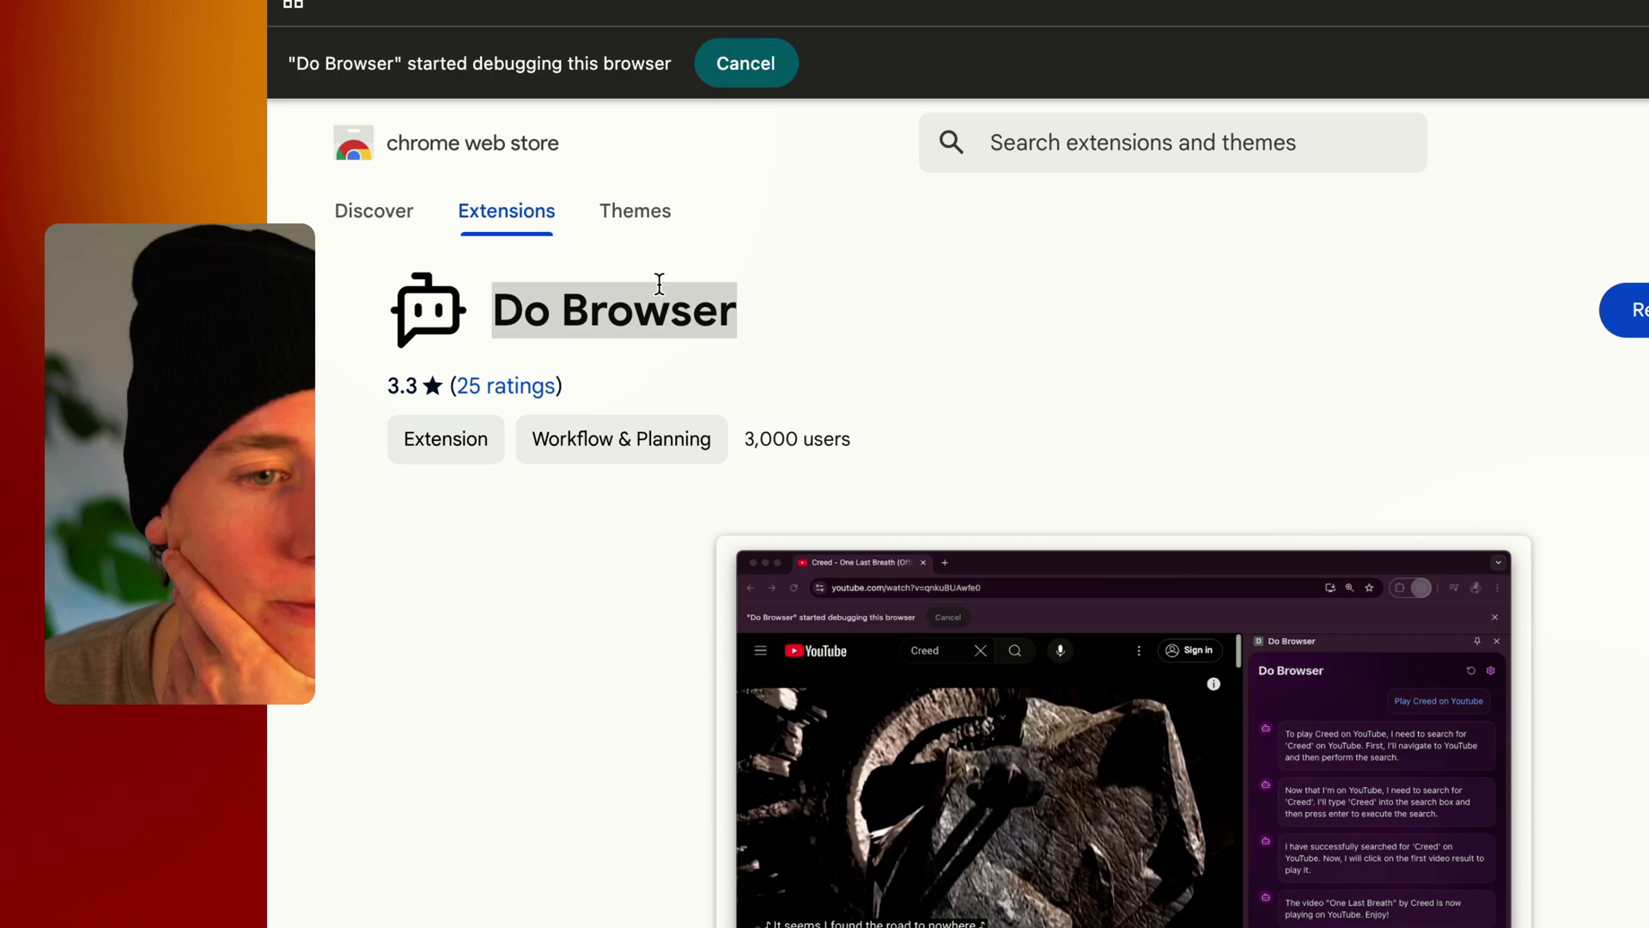
click(628, 442)
drag(796, 321, 511, 313)
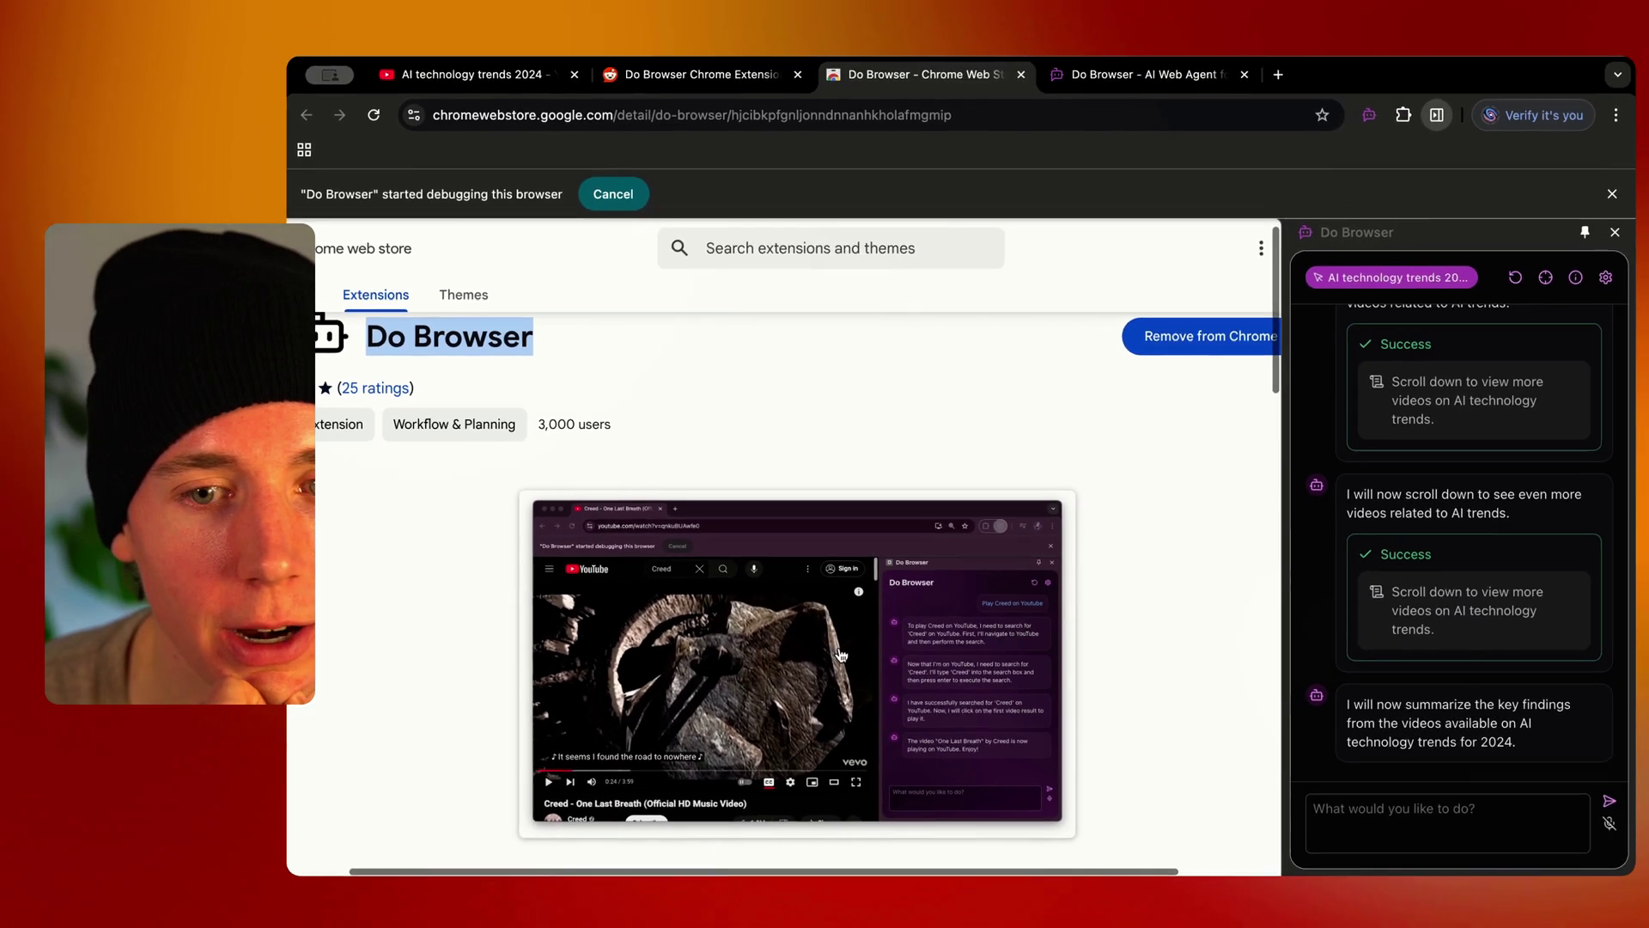
scroll(841, 654, down, 6)
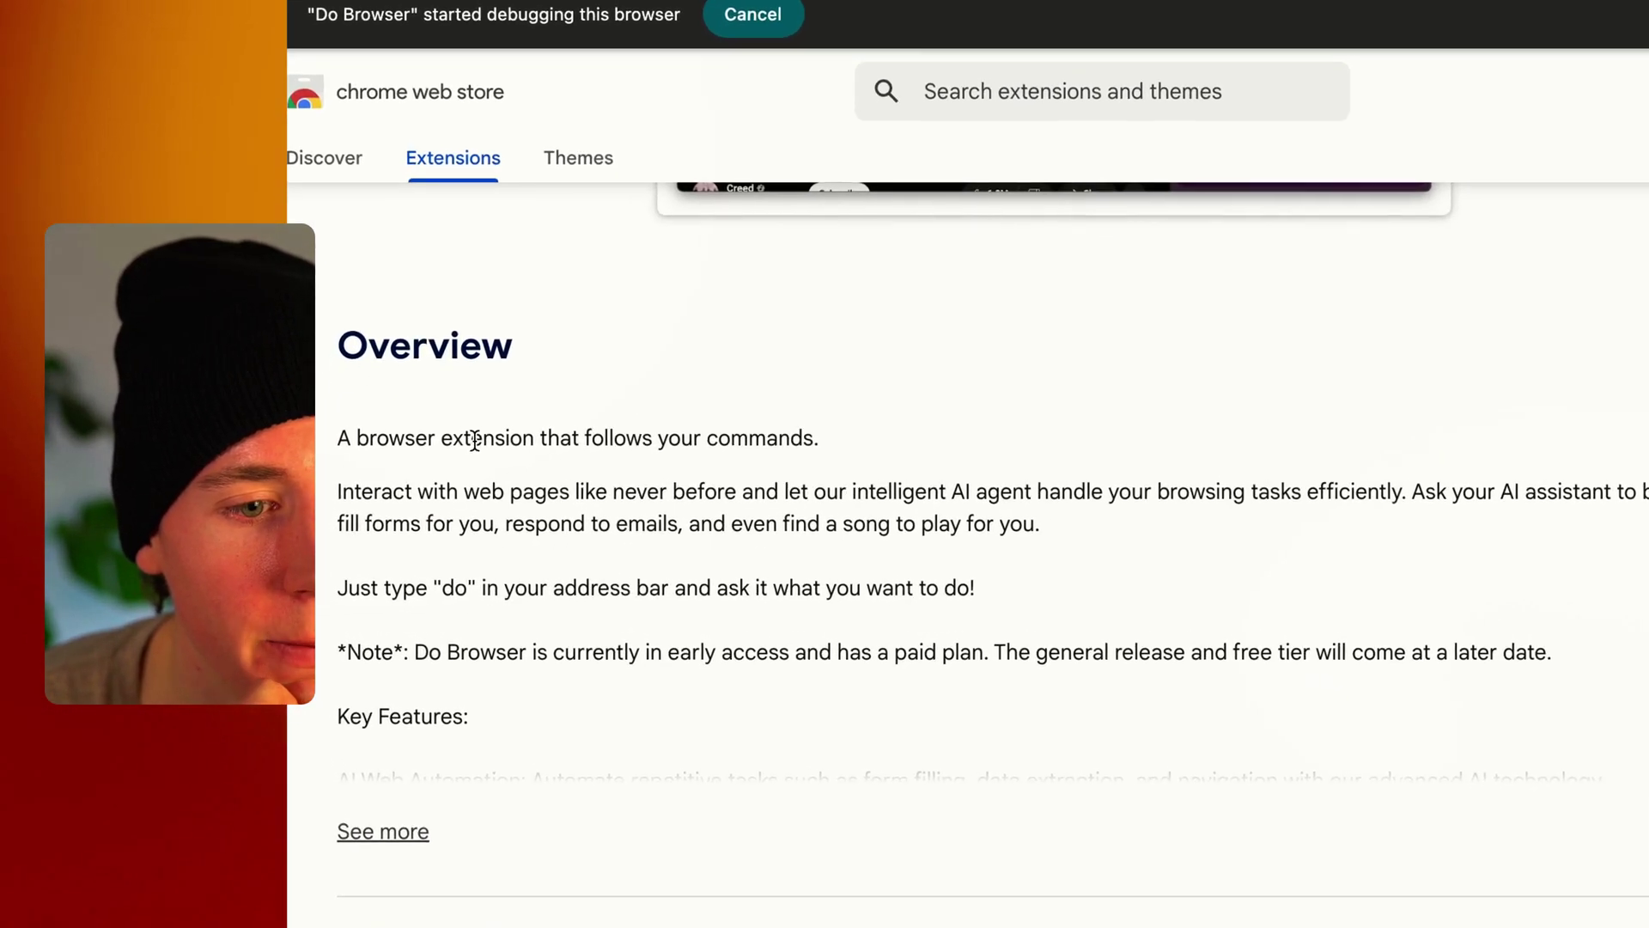
drag(413, 472, 571, 709)
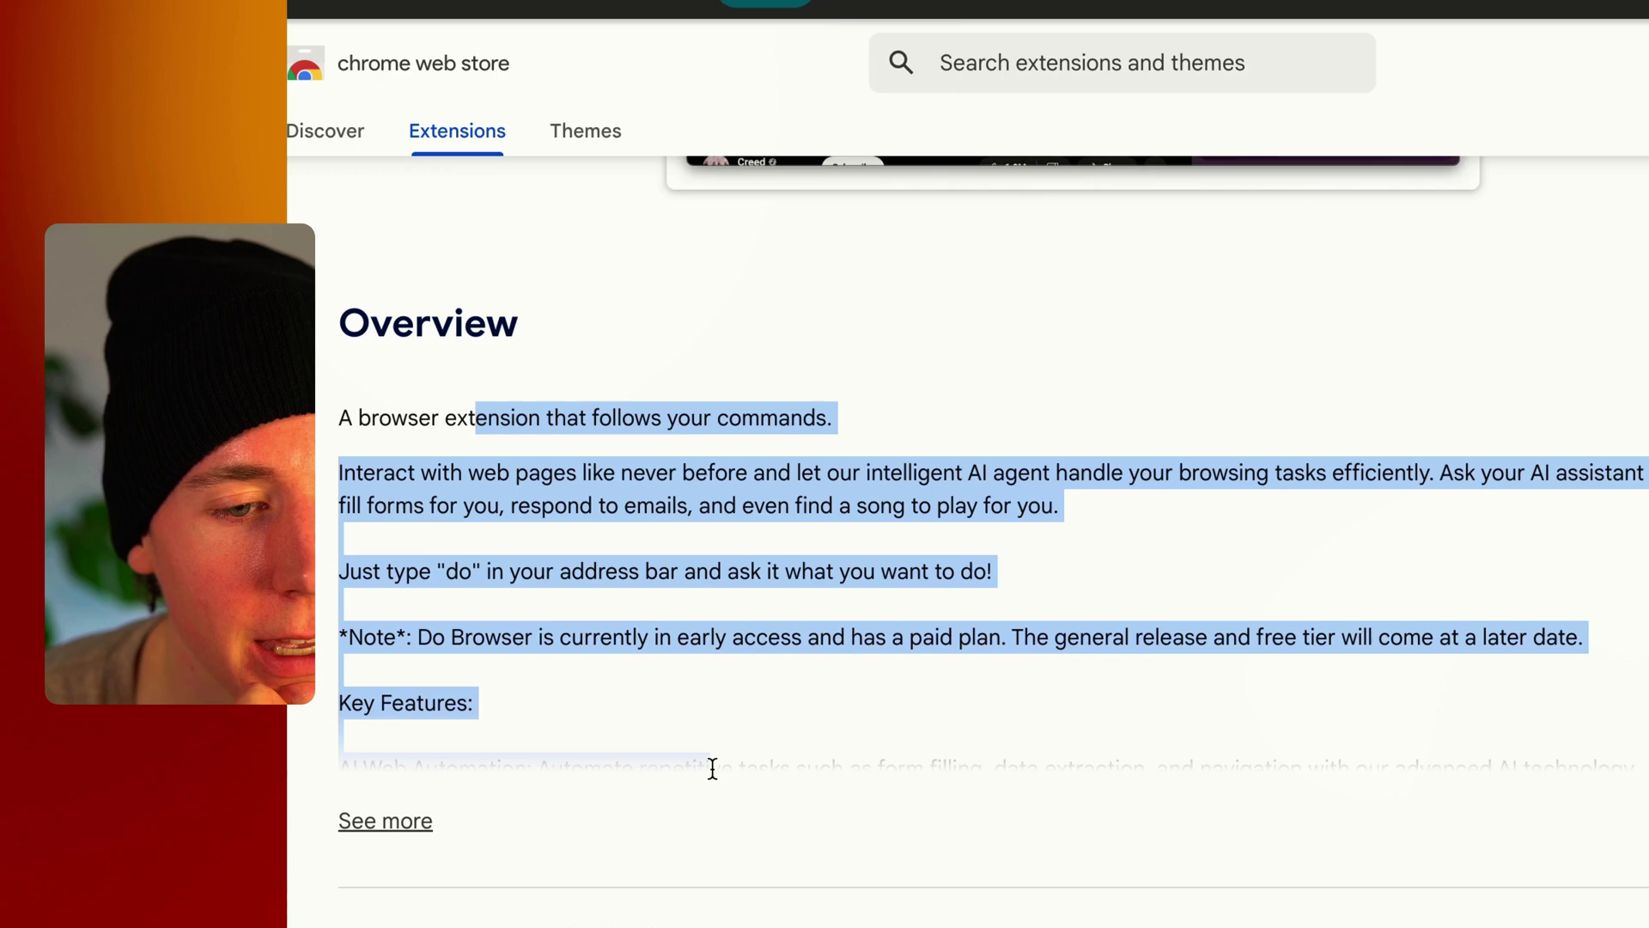
scroll(571, 717, up, 2)
scroll(713, 765, up, 5)
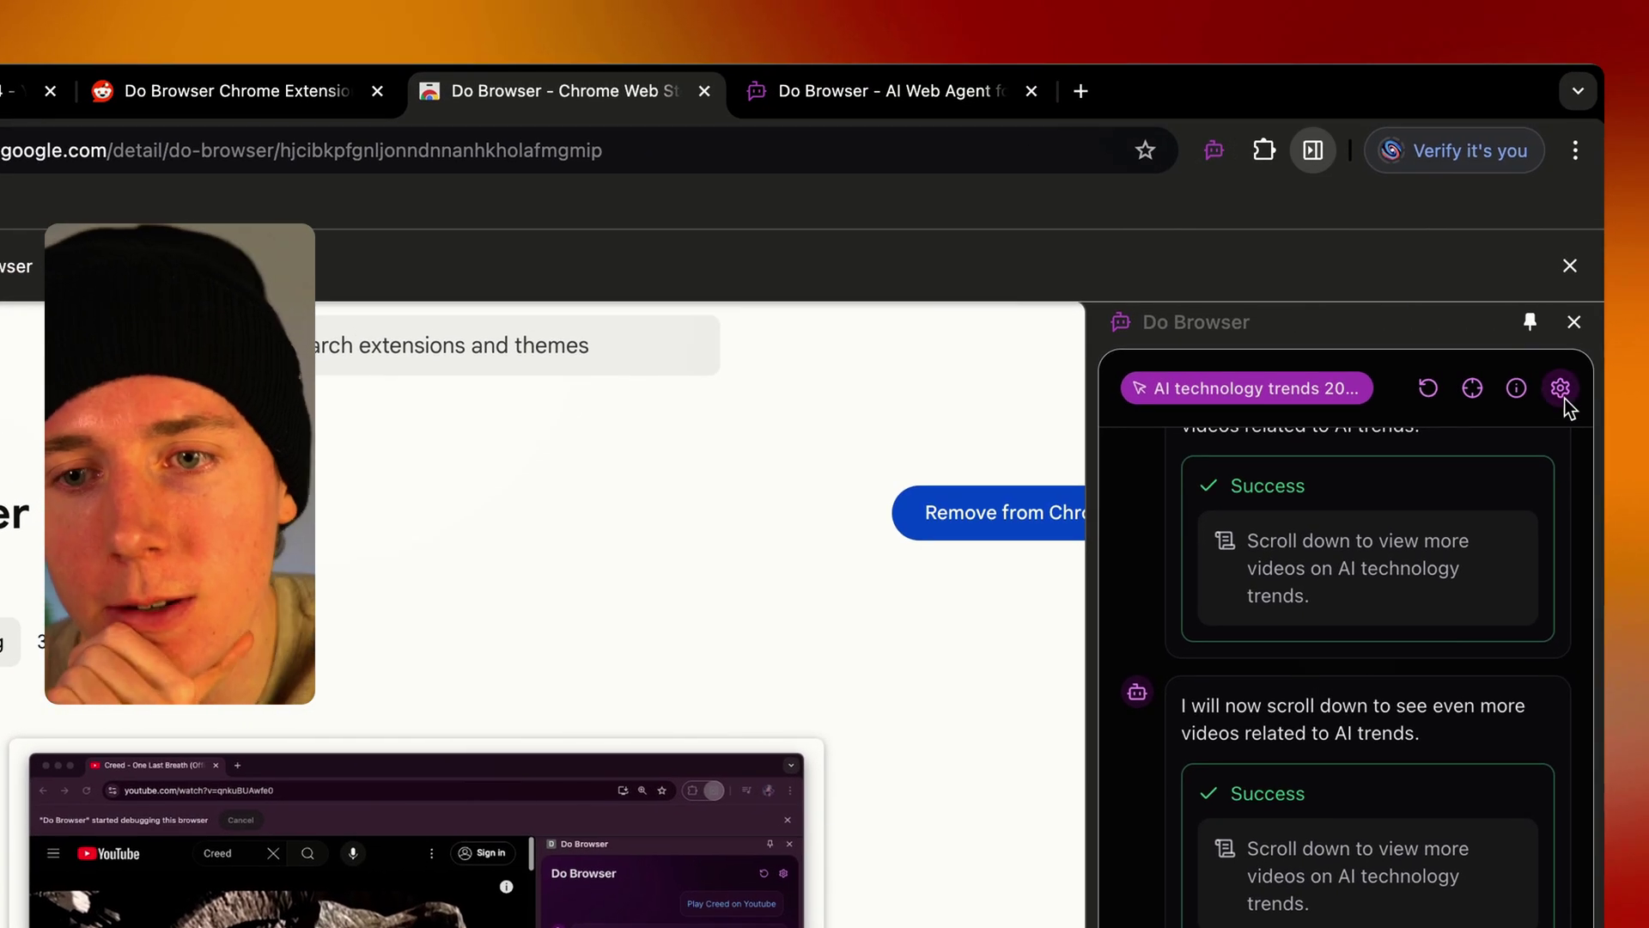
In Do Browser settings, switch the provider from Included to OpenAI Key with GPT-4o-mini
click(1564, 391)
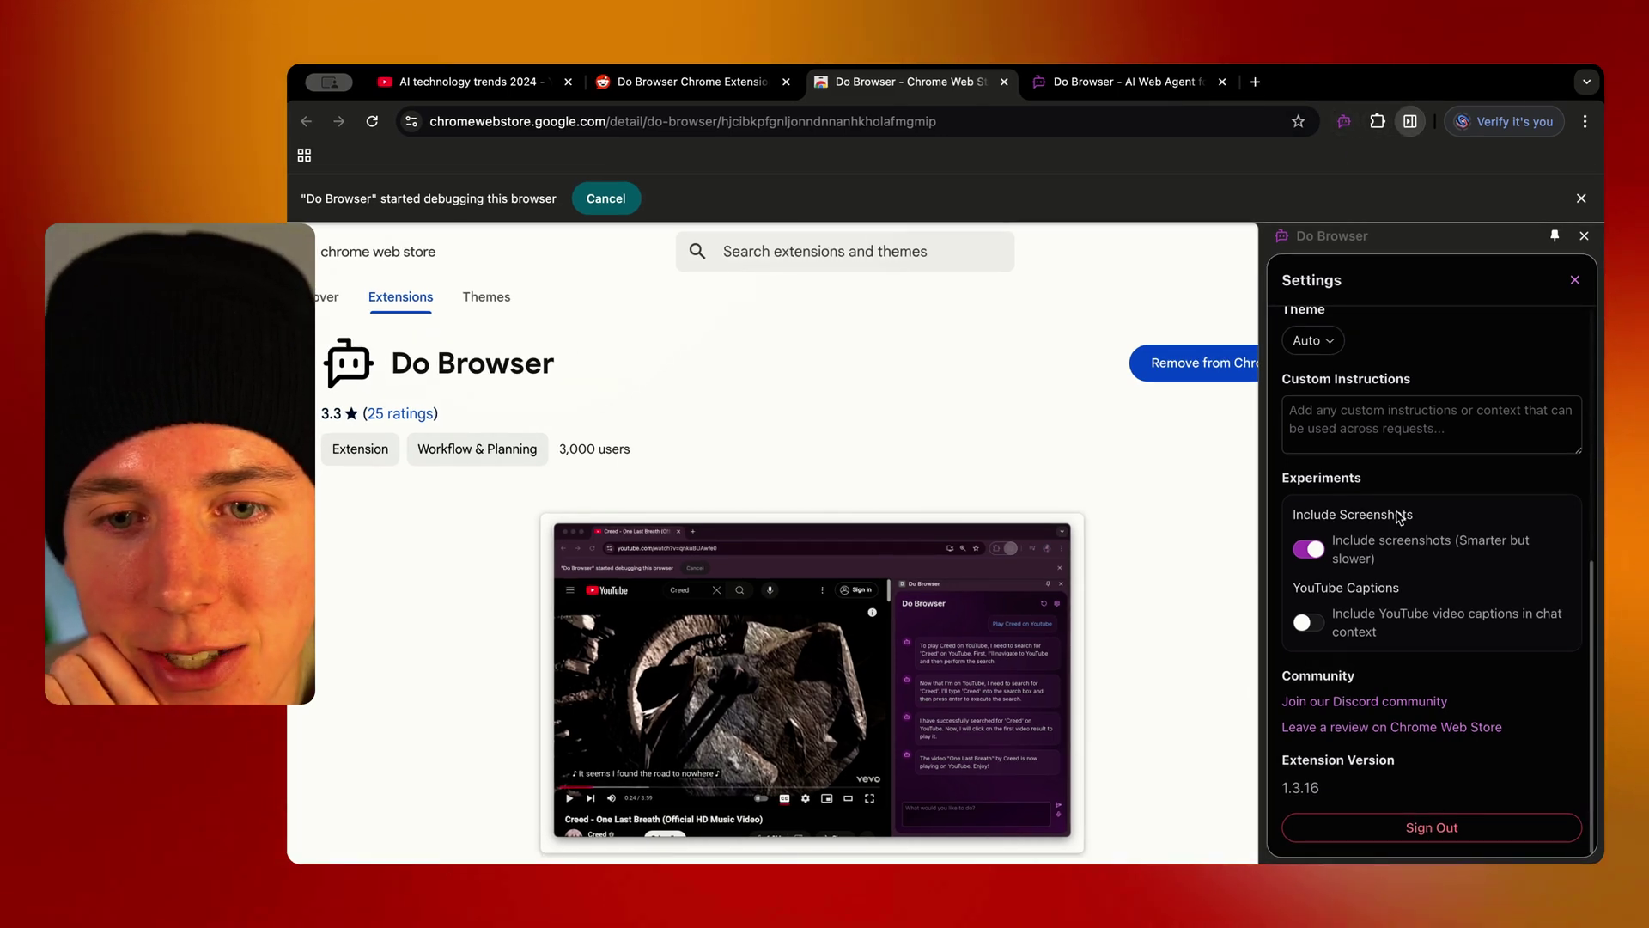
scroll(1400, 517, up, 5)
scroll(1400, 517, down, 4)
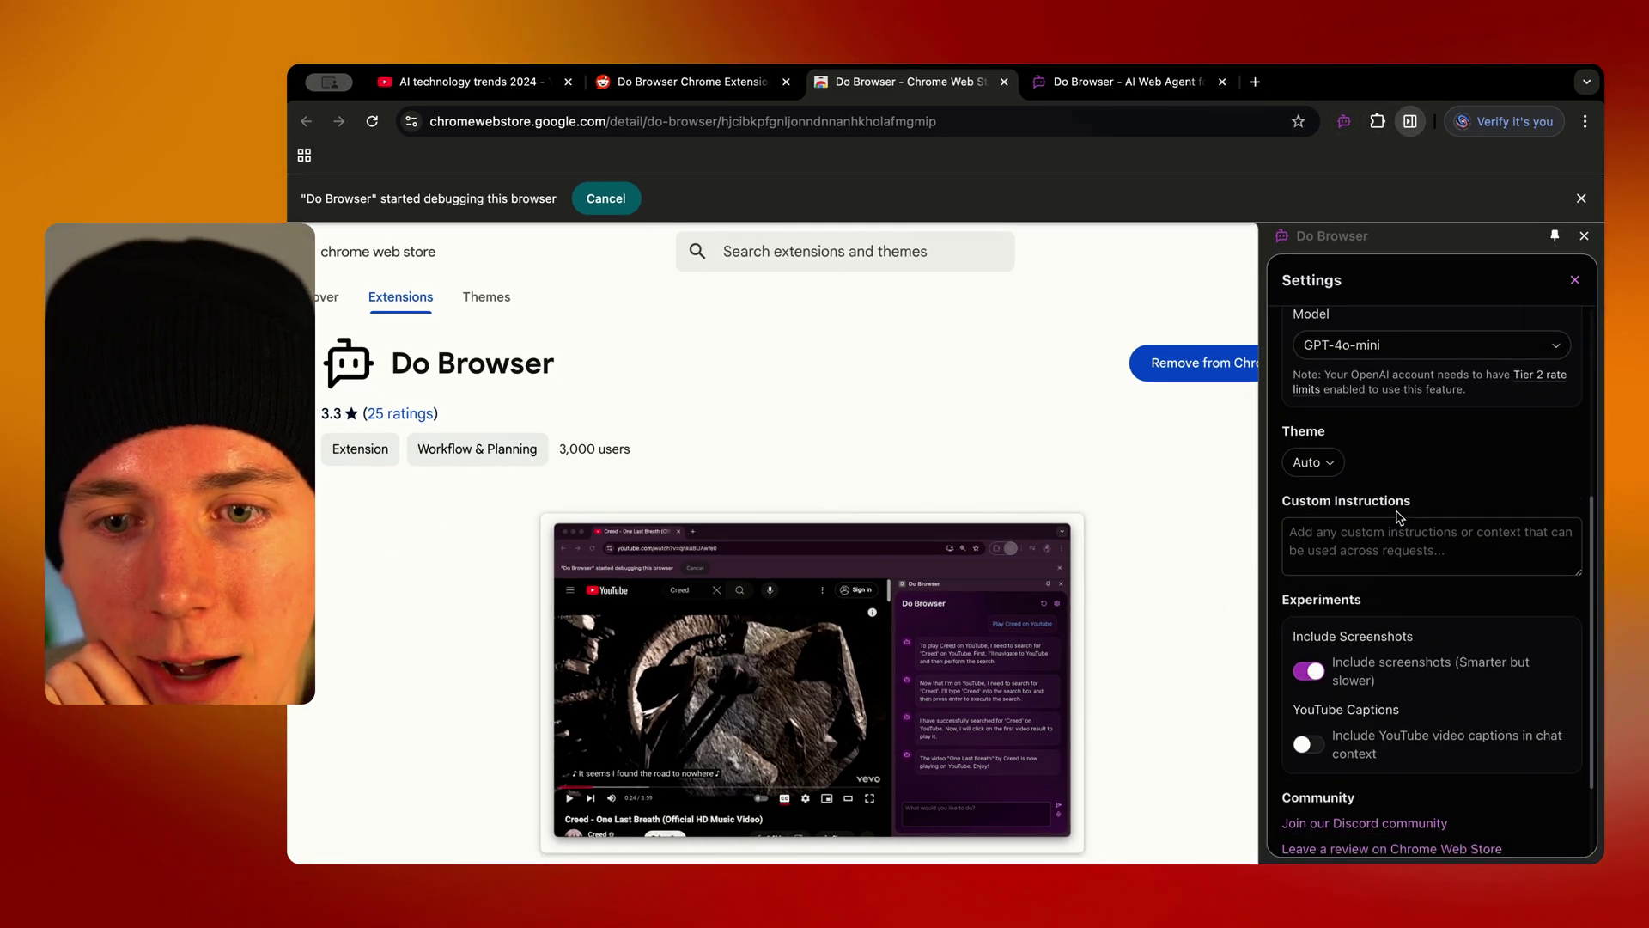
scroll(1399, 516, up, 2)
scroll(1399, 516, up, 2)
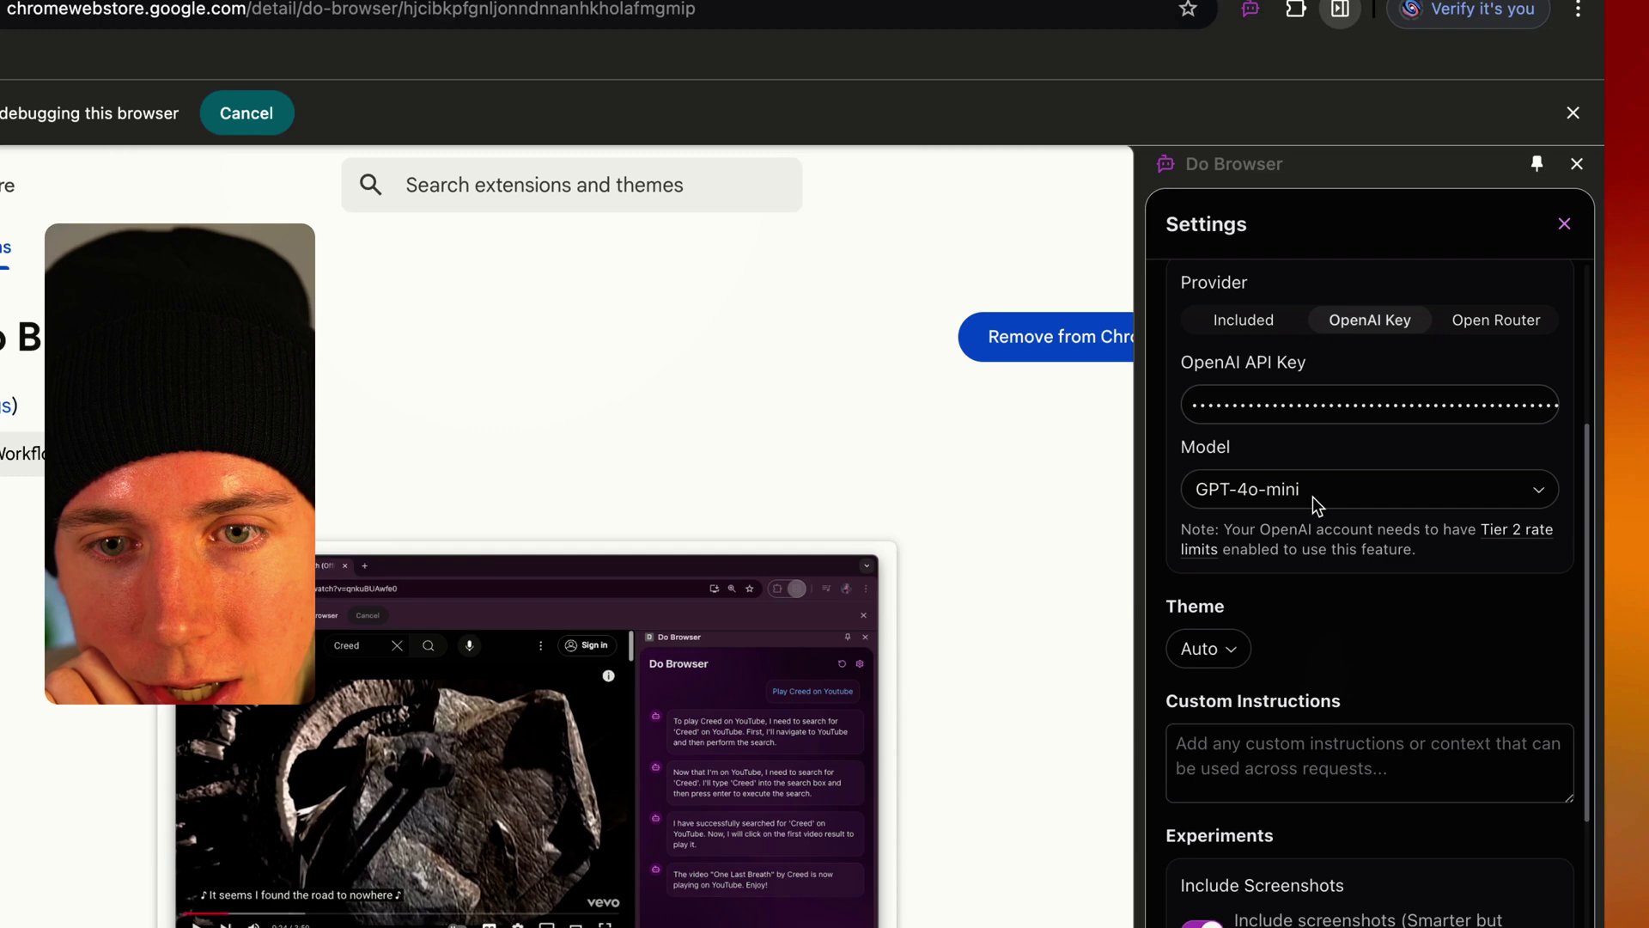
click(1341, 357)
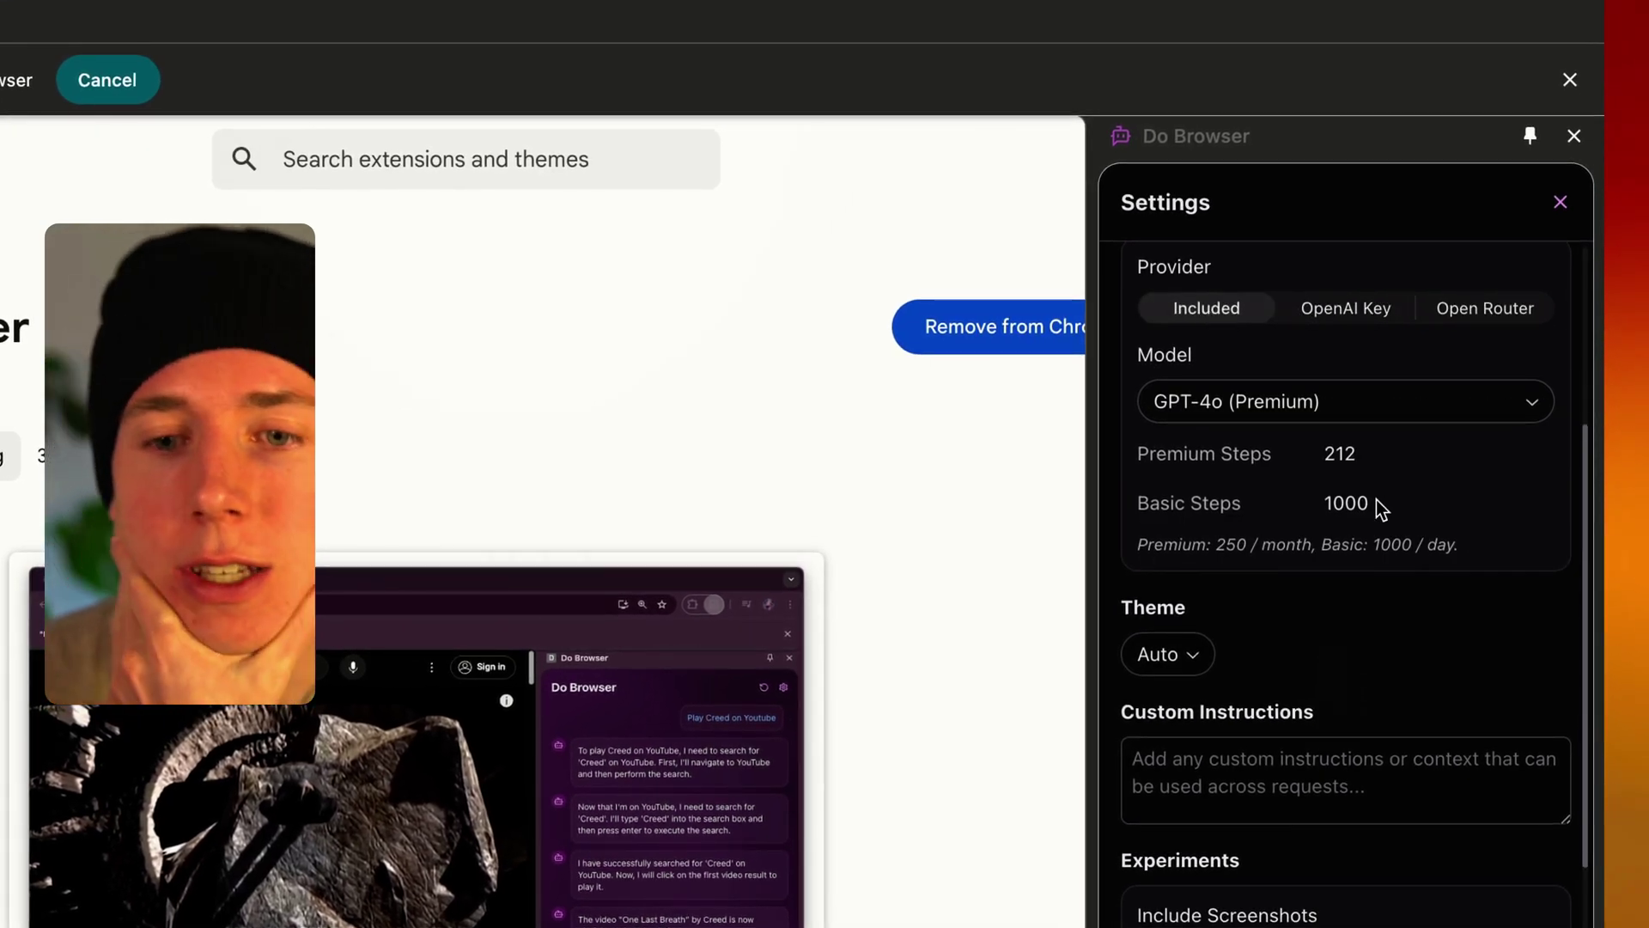
double_click(1341, 451)
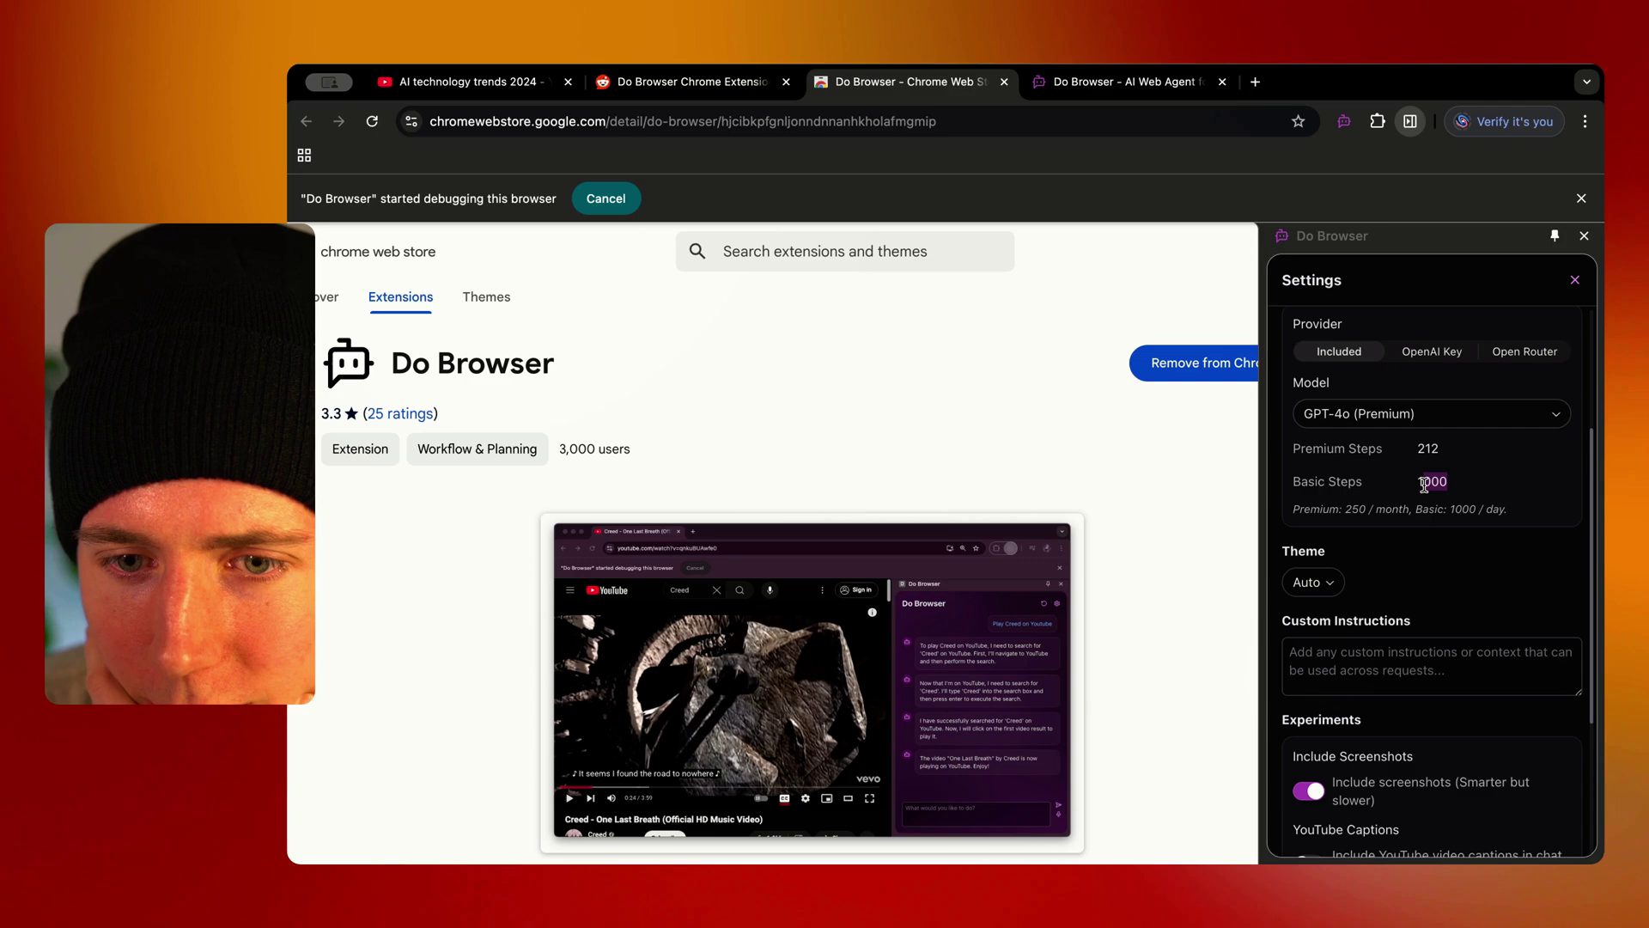
scroll(1424, 485, up, 2)
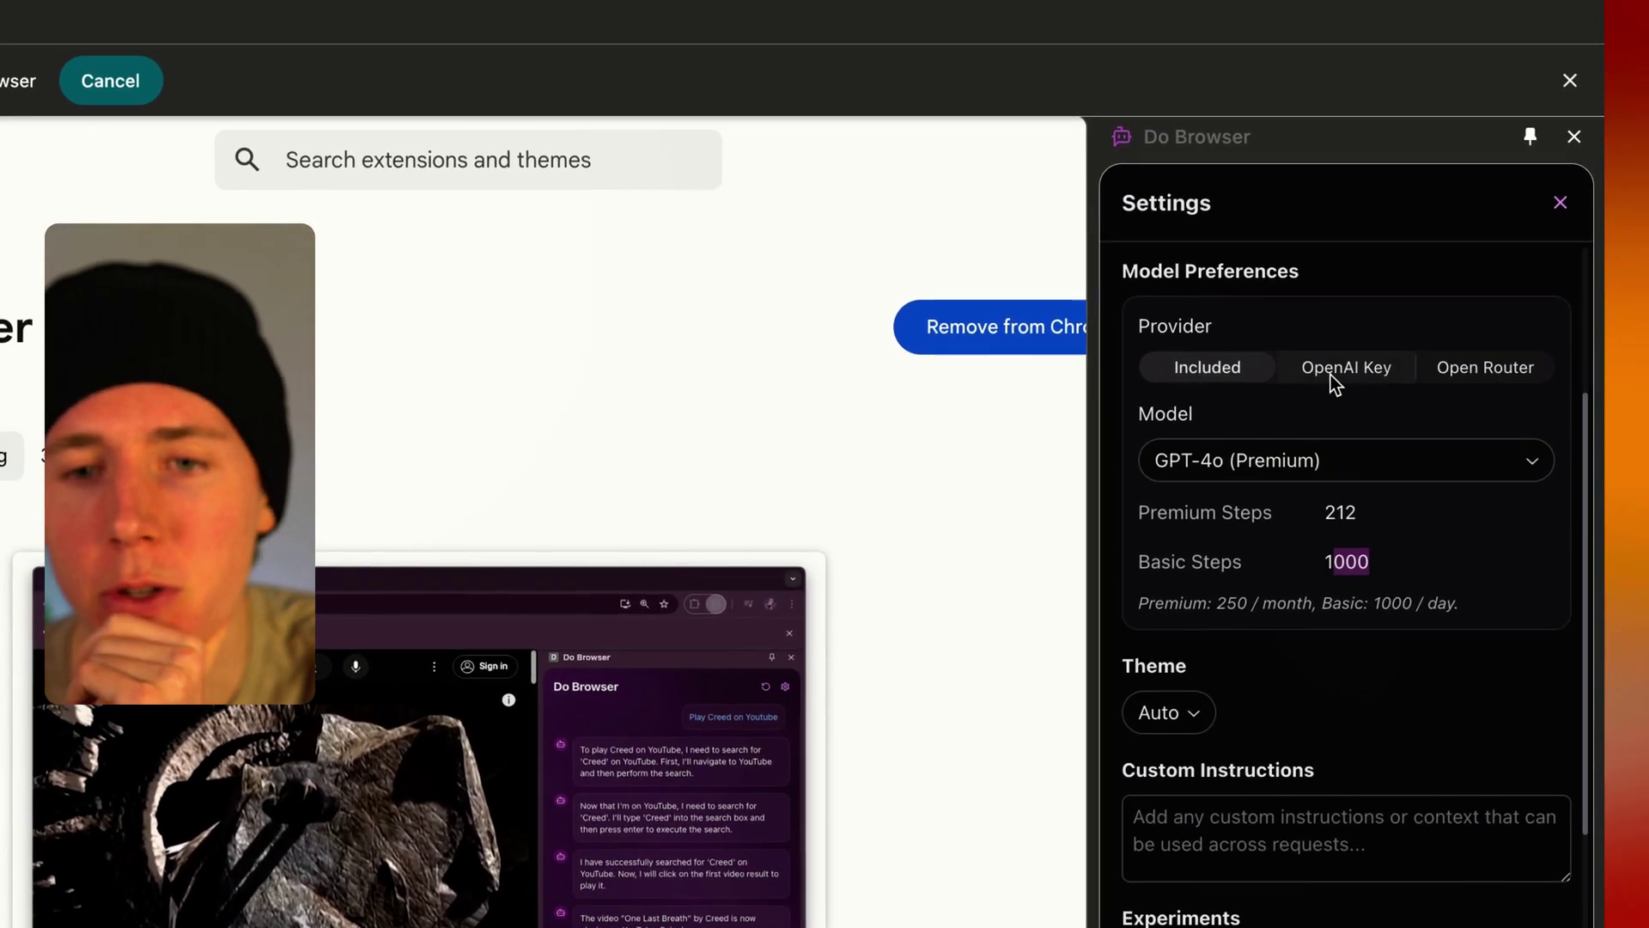
click(1428, 425)
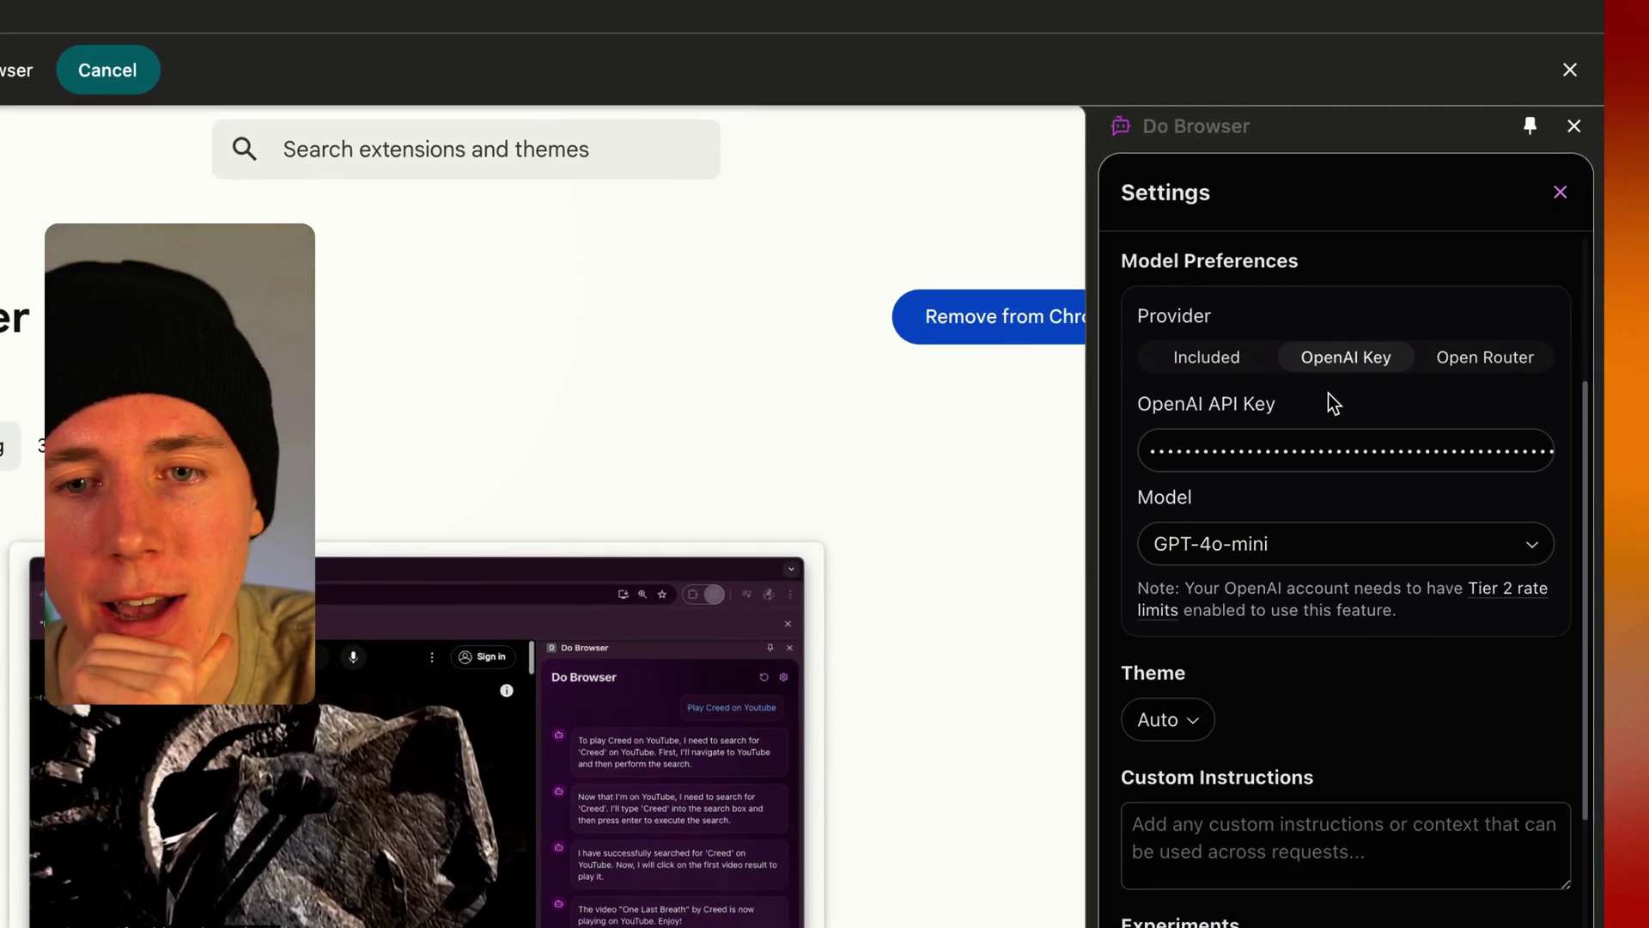
scroll(1328, 394, down, 1)
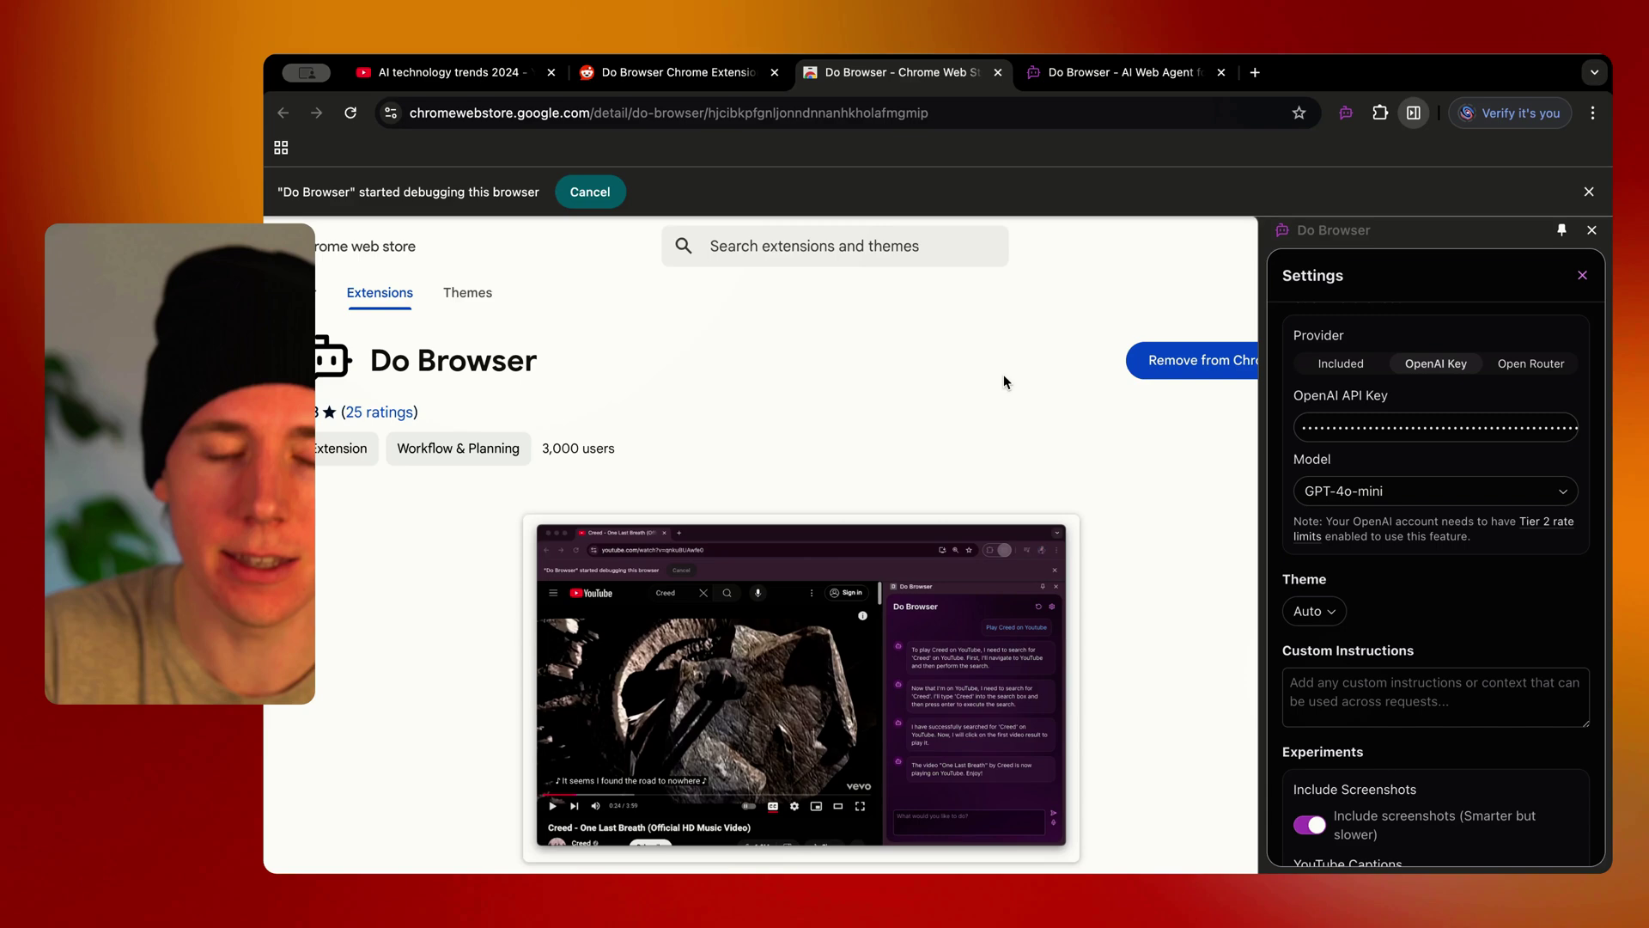
key(super+t)
text(opena)
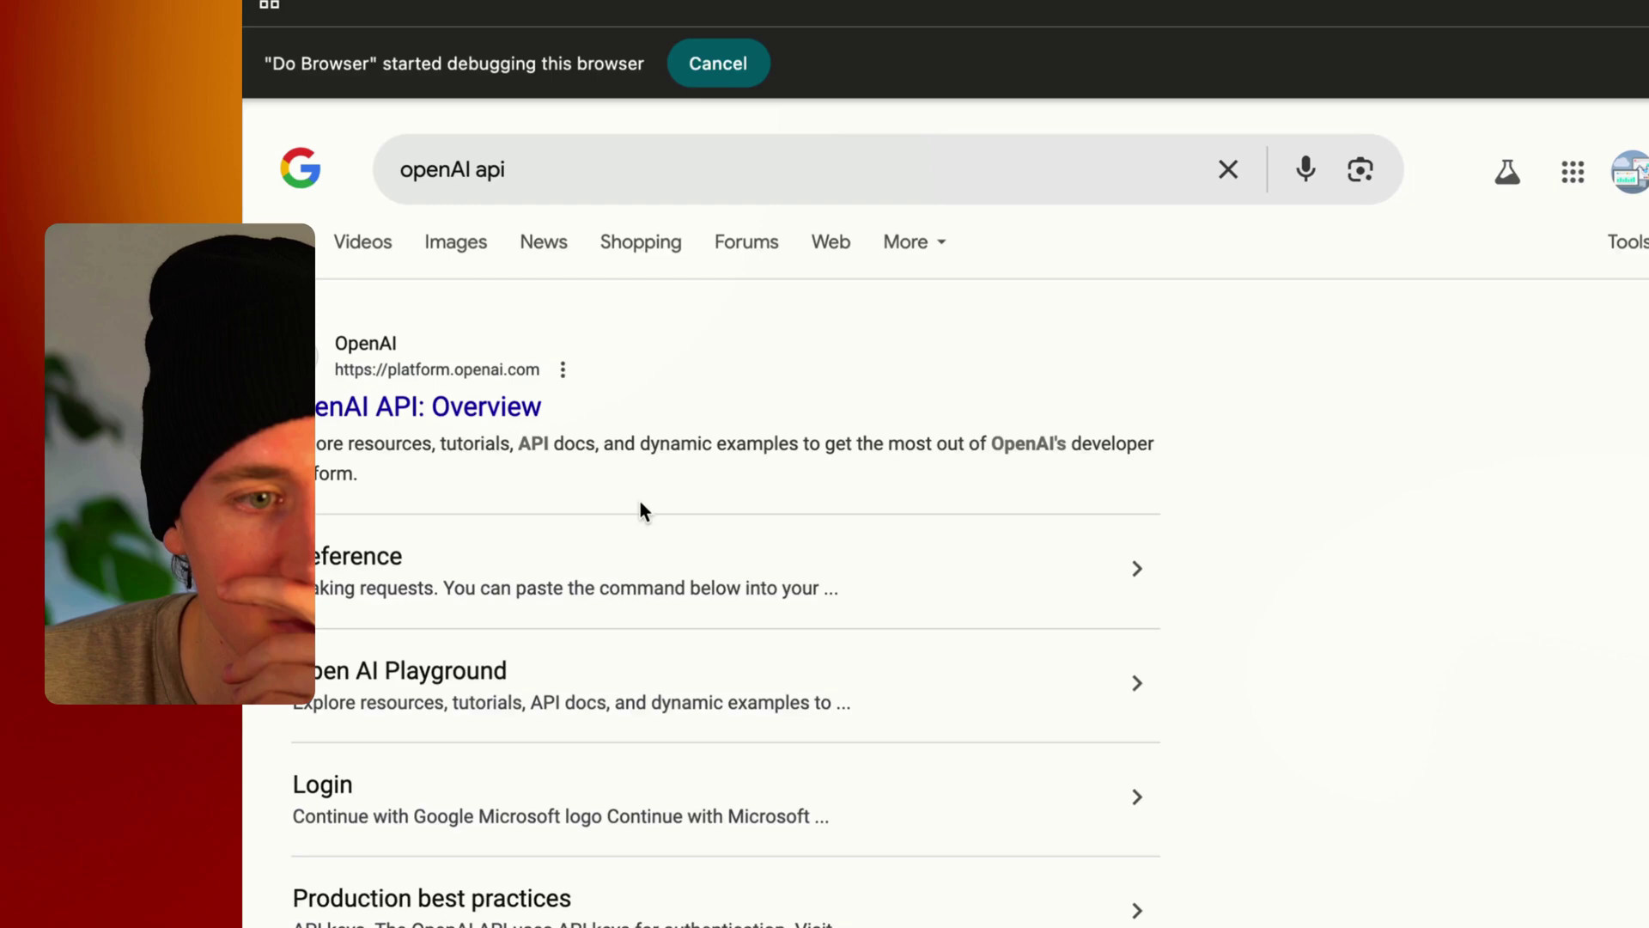
click(777, 773)
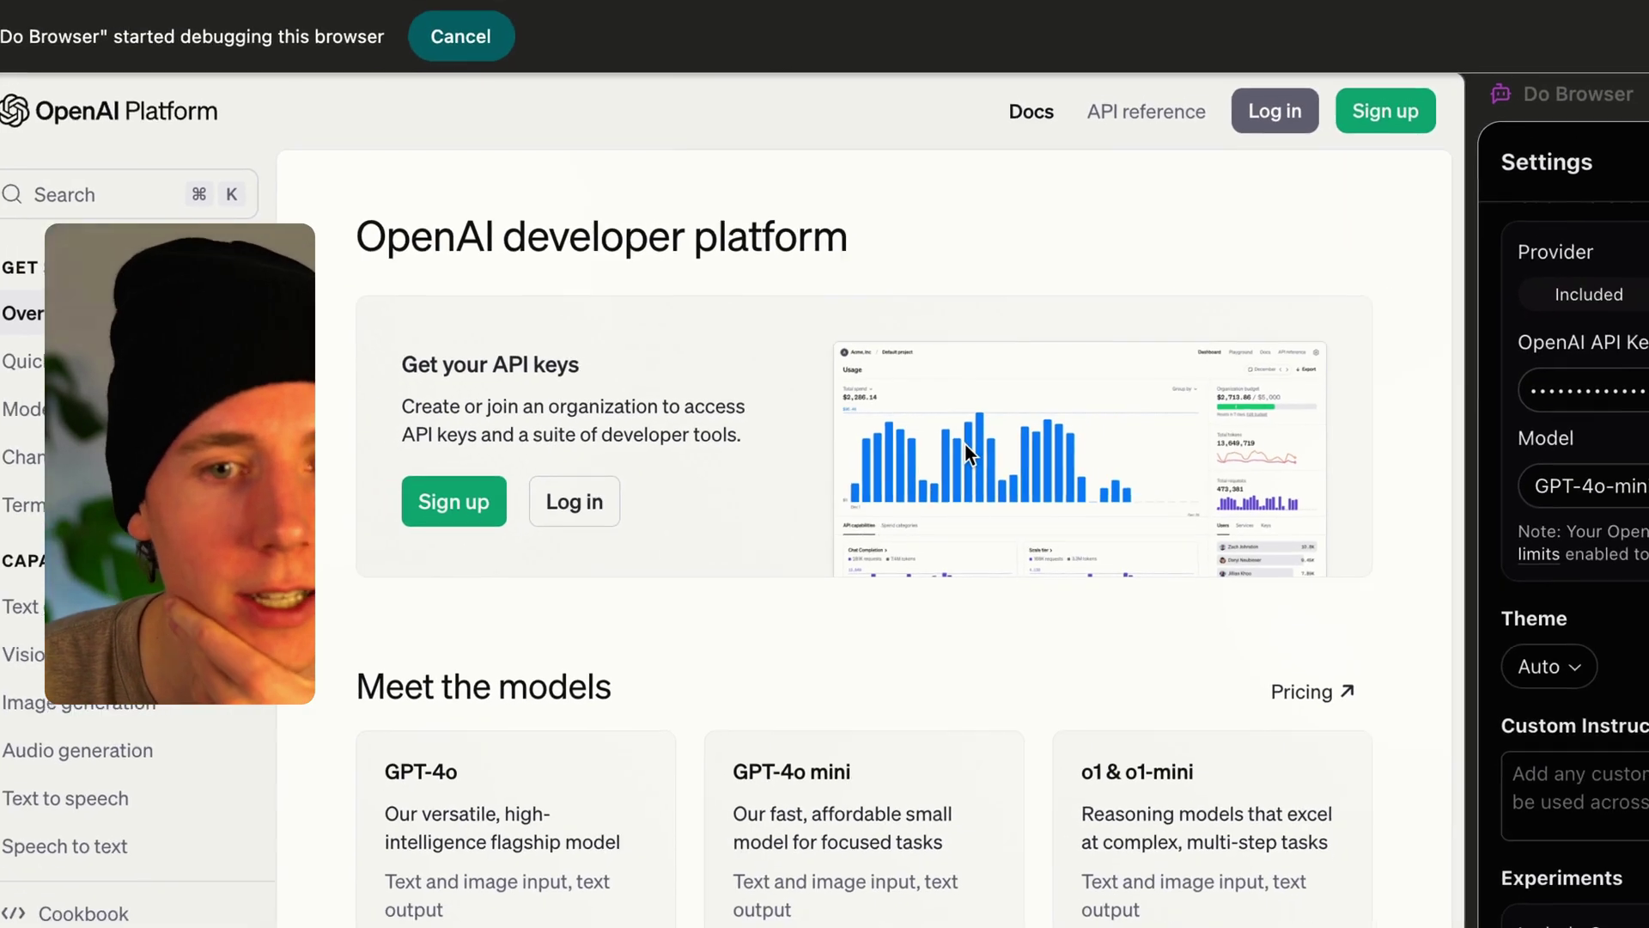
scroll(958, 444, down, 10)
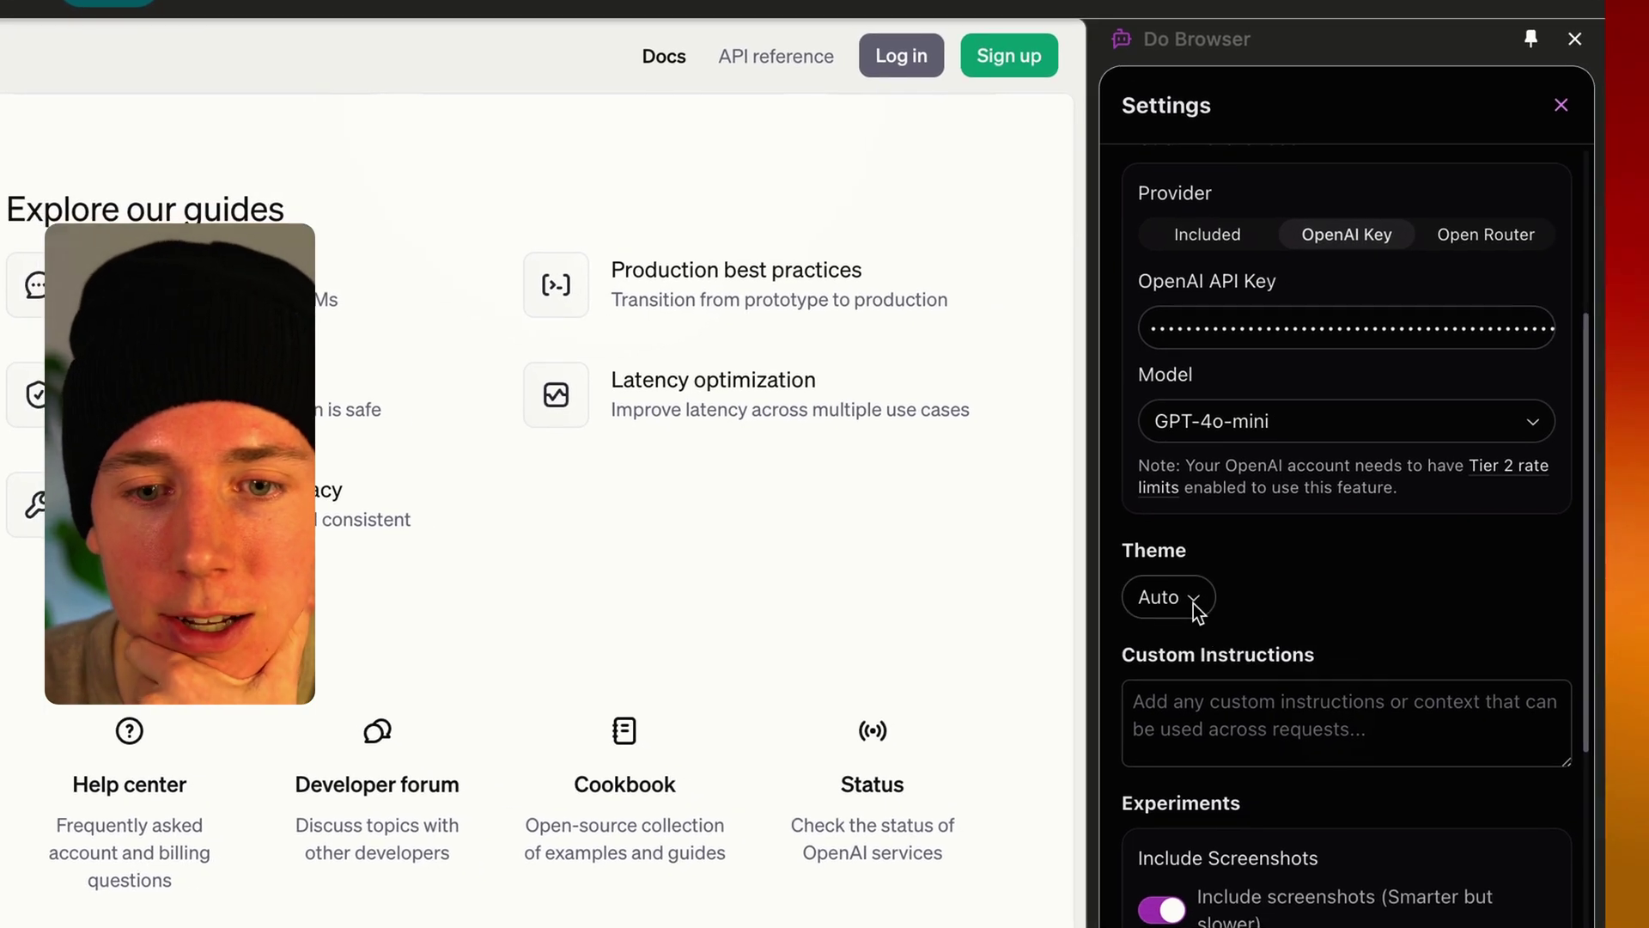
click(1193, 603)
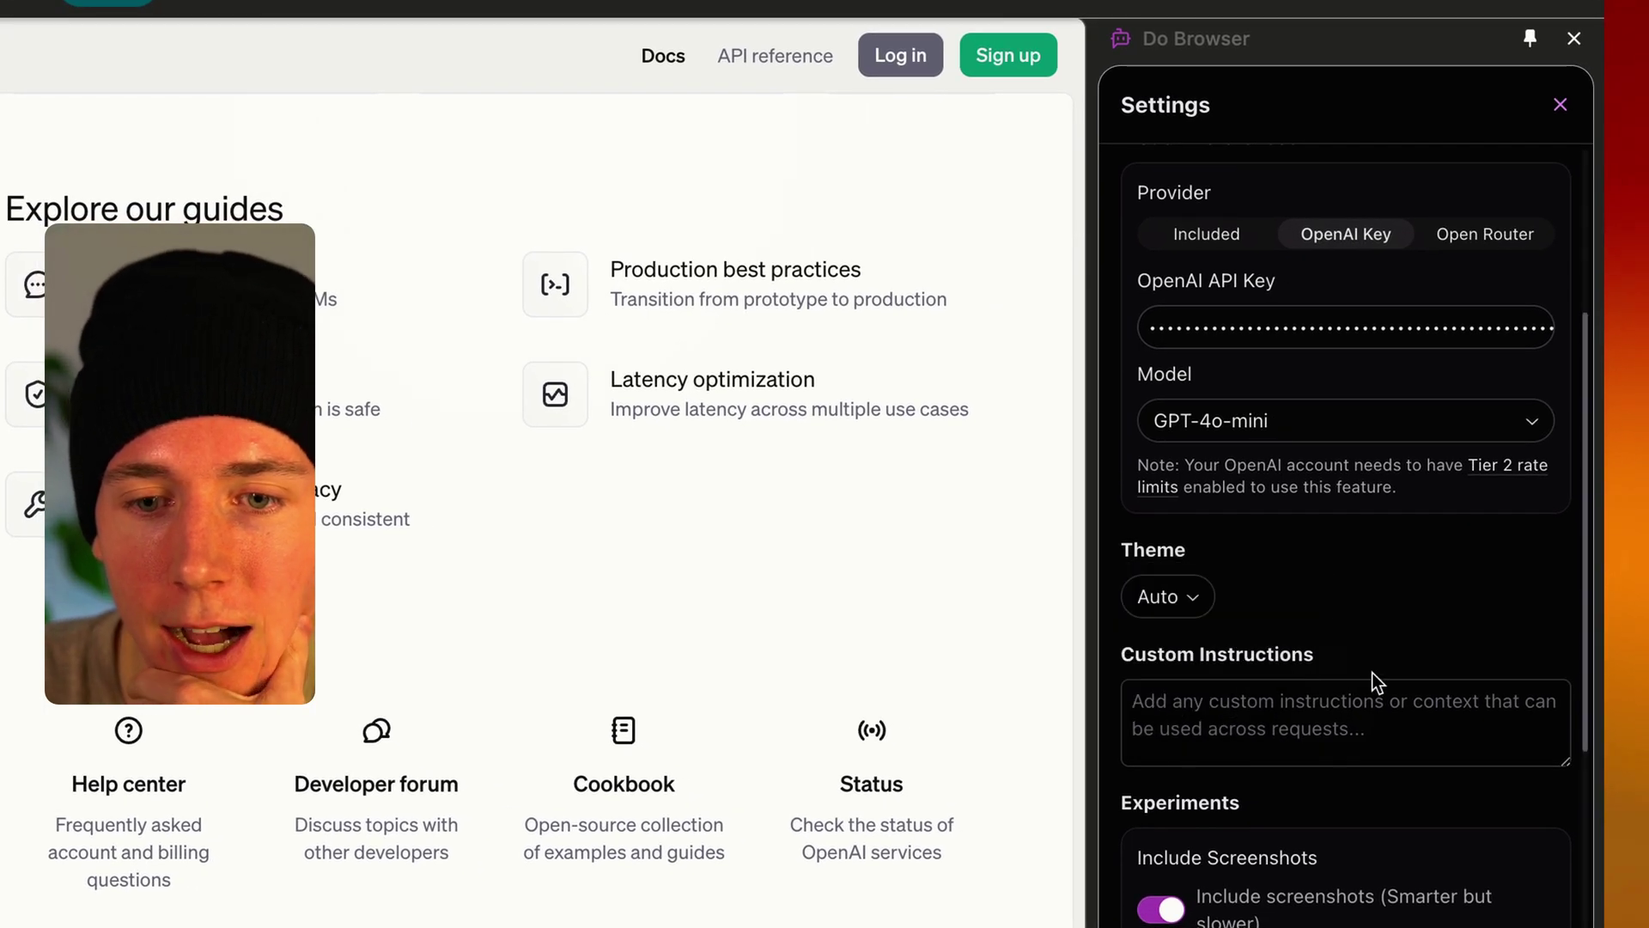
scroll(1372, 673, down, 1)
scroll(1328, 601, up, 5)
scroll(1288, 670, down, 5)
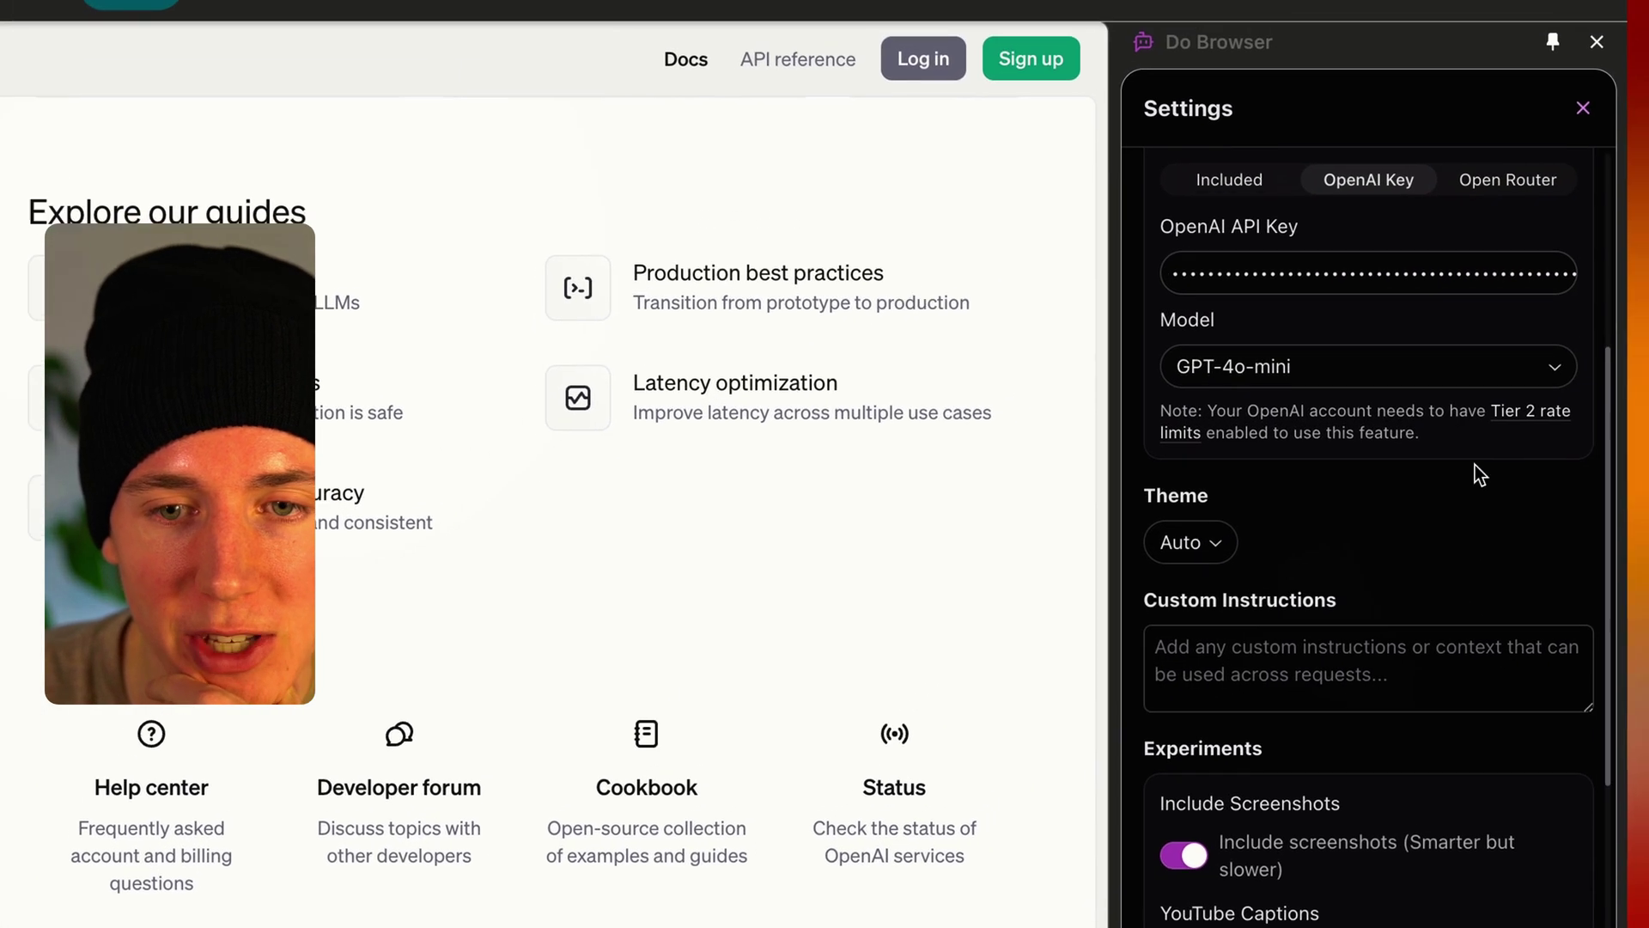
scroll(1559, 312, up, 3)
click(1429, 399)
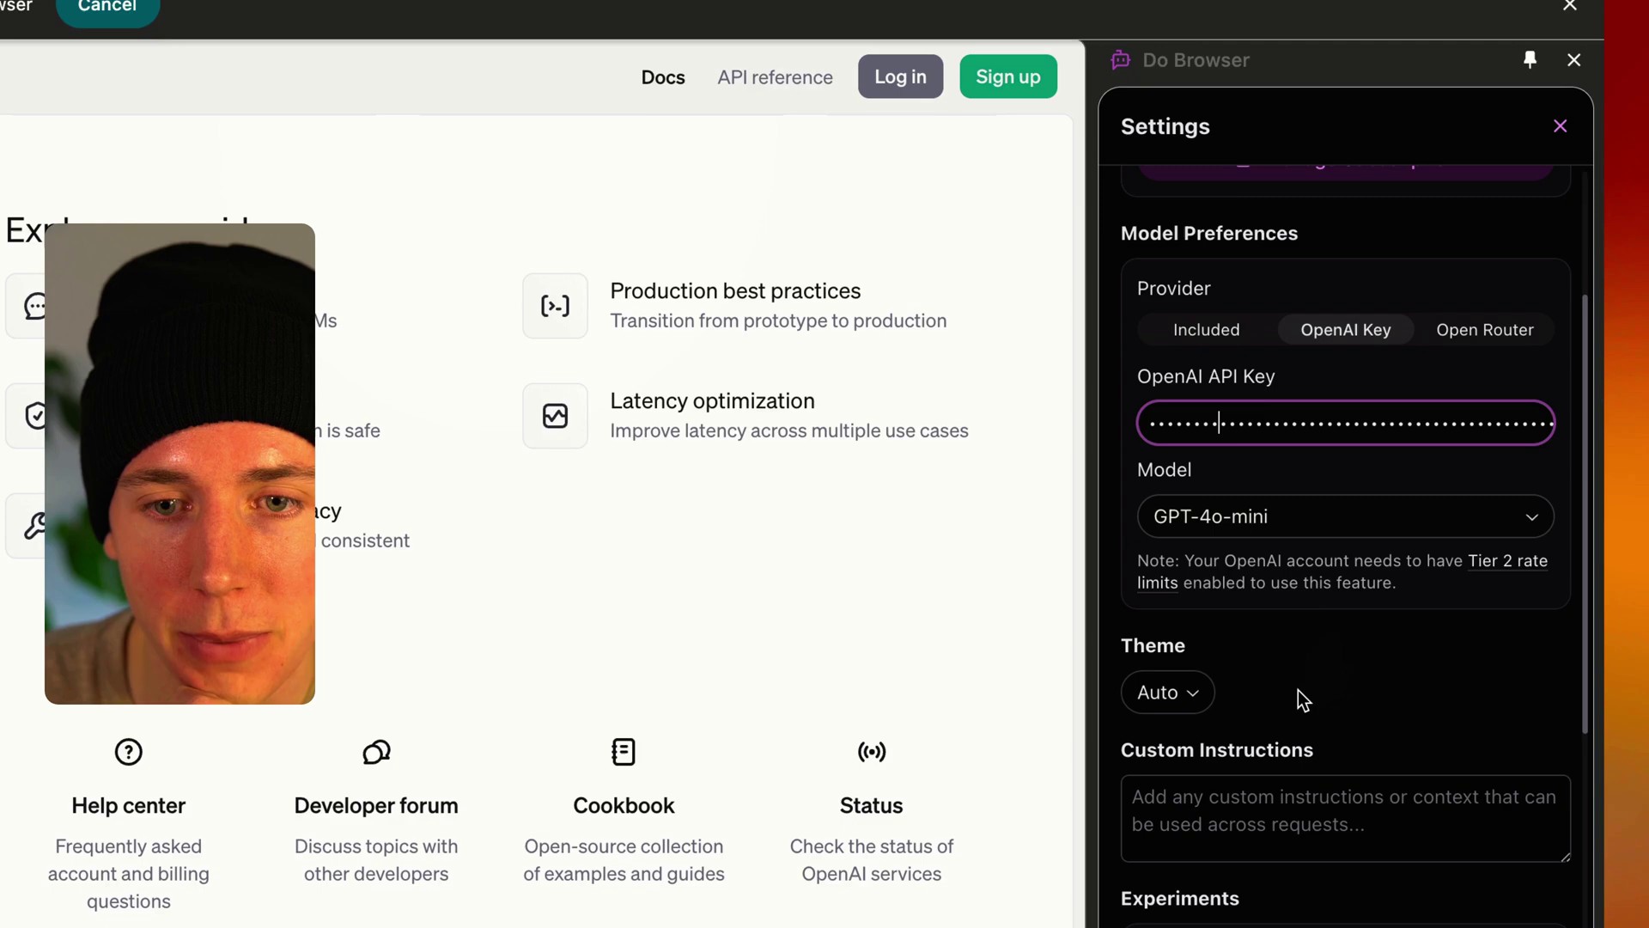
click(1340, 517)
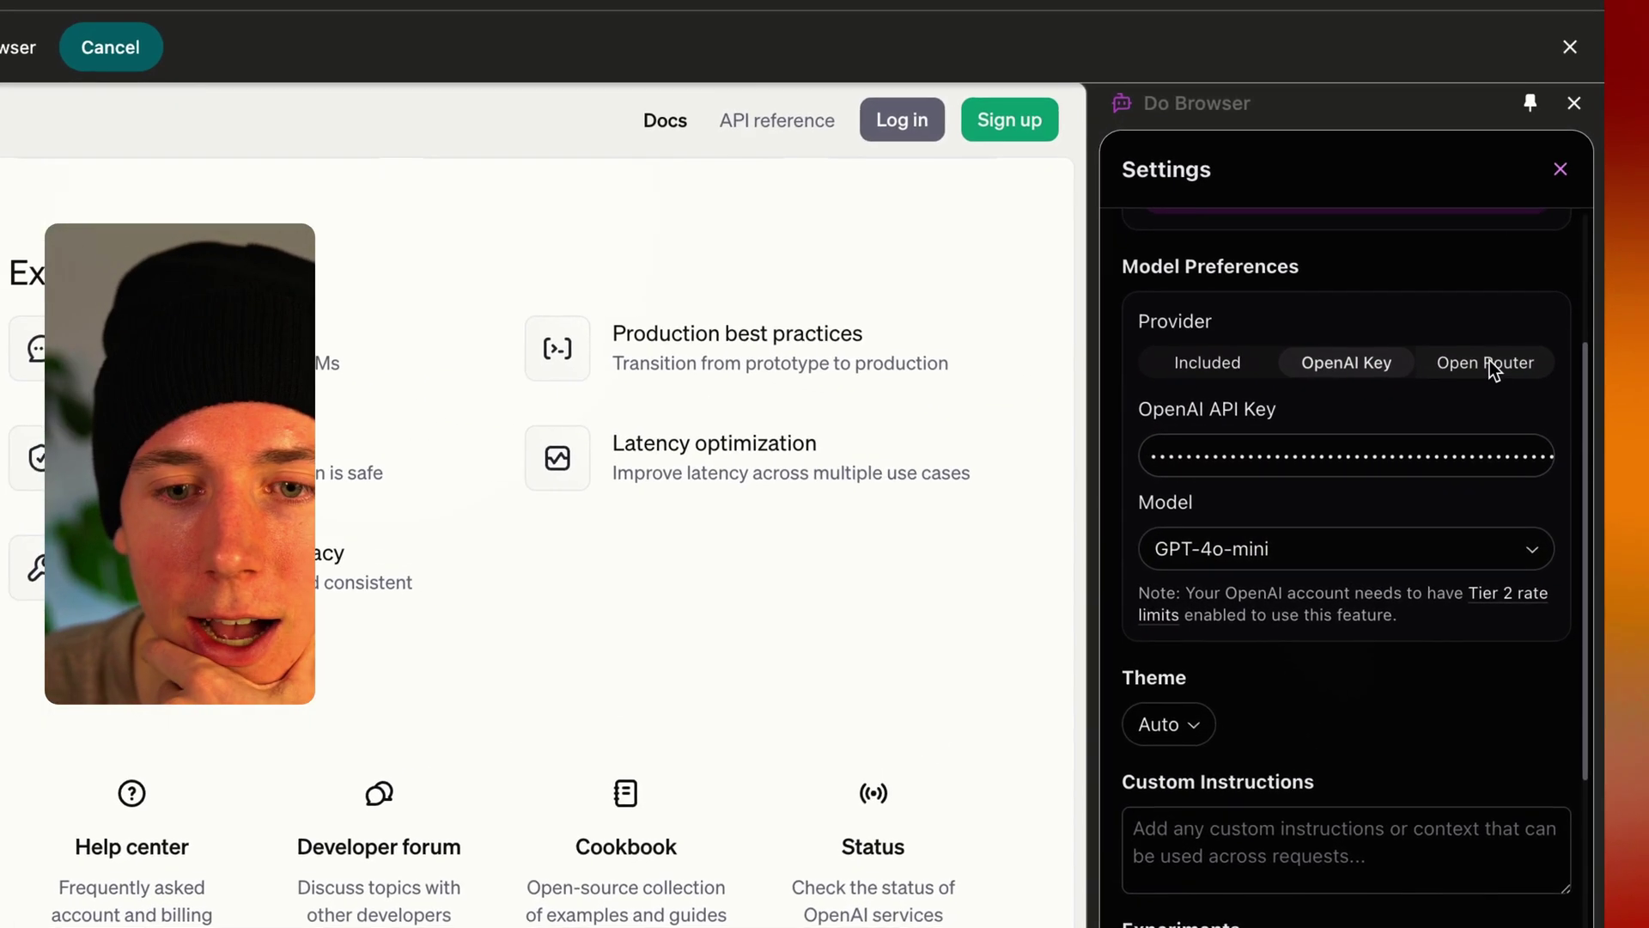
scroll(1430, 571, down, 5)
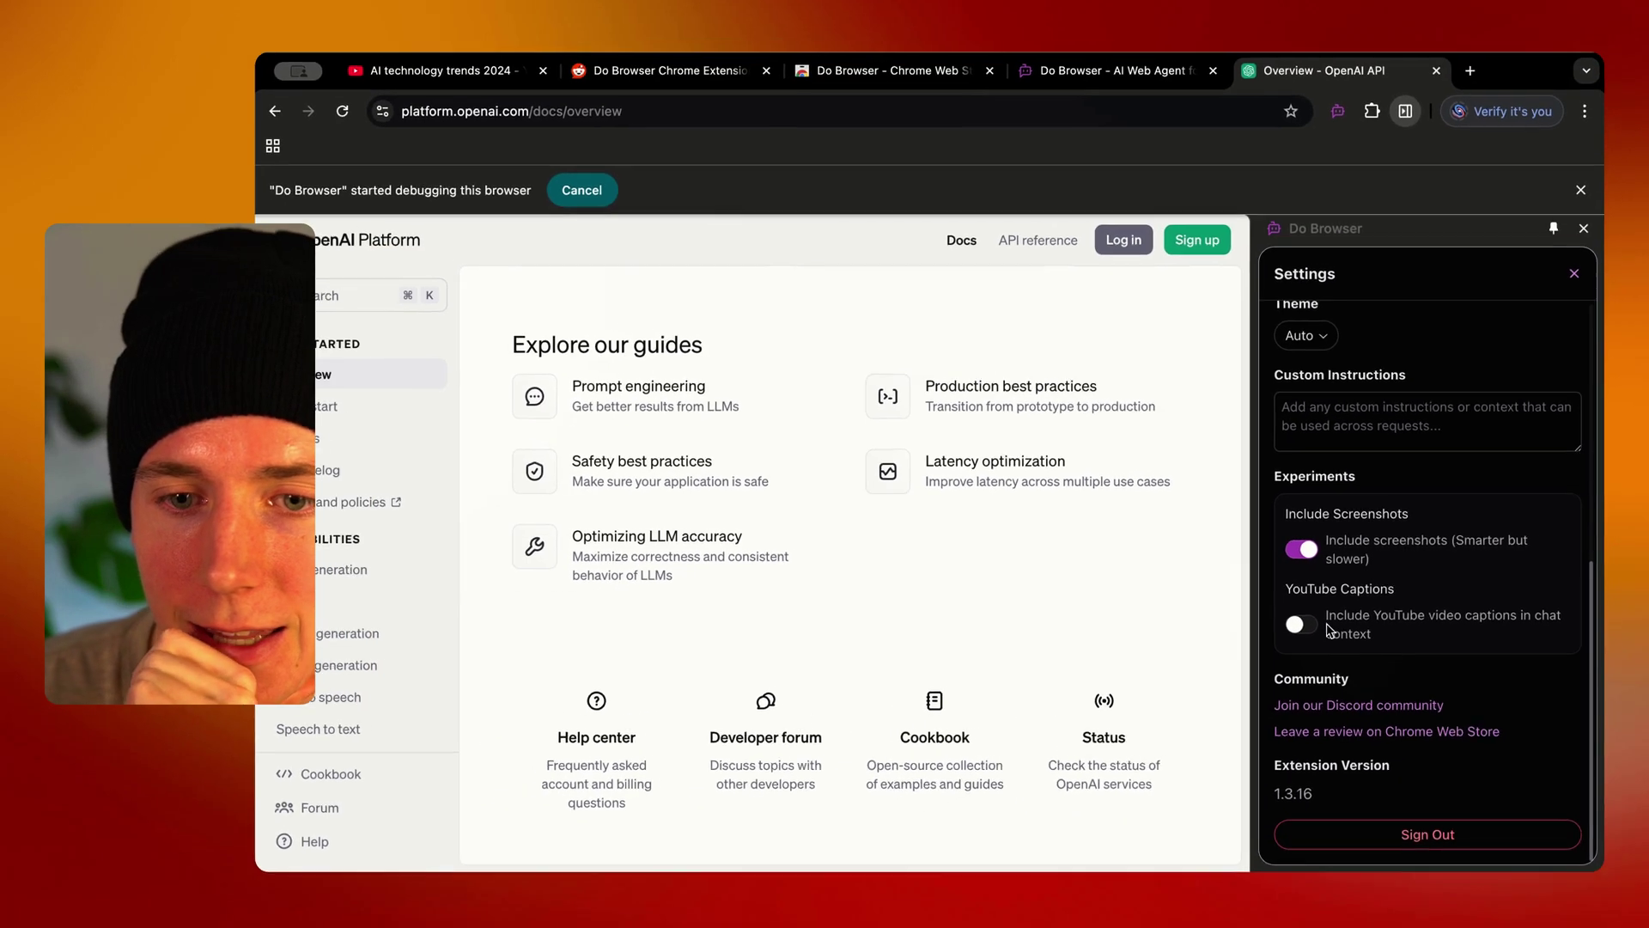
scroll(1358, 228, up, 5)
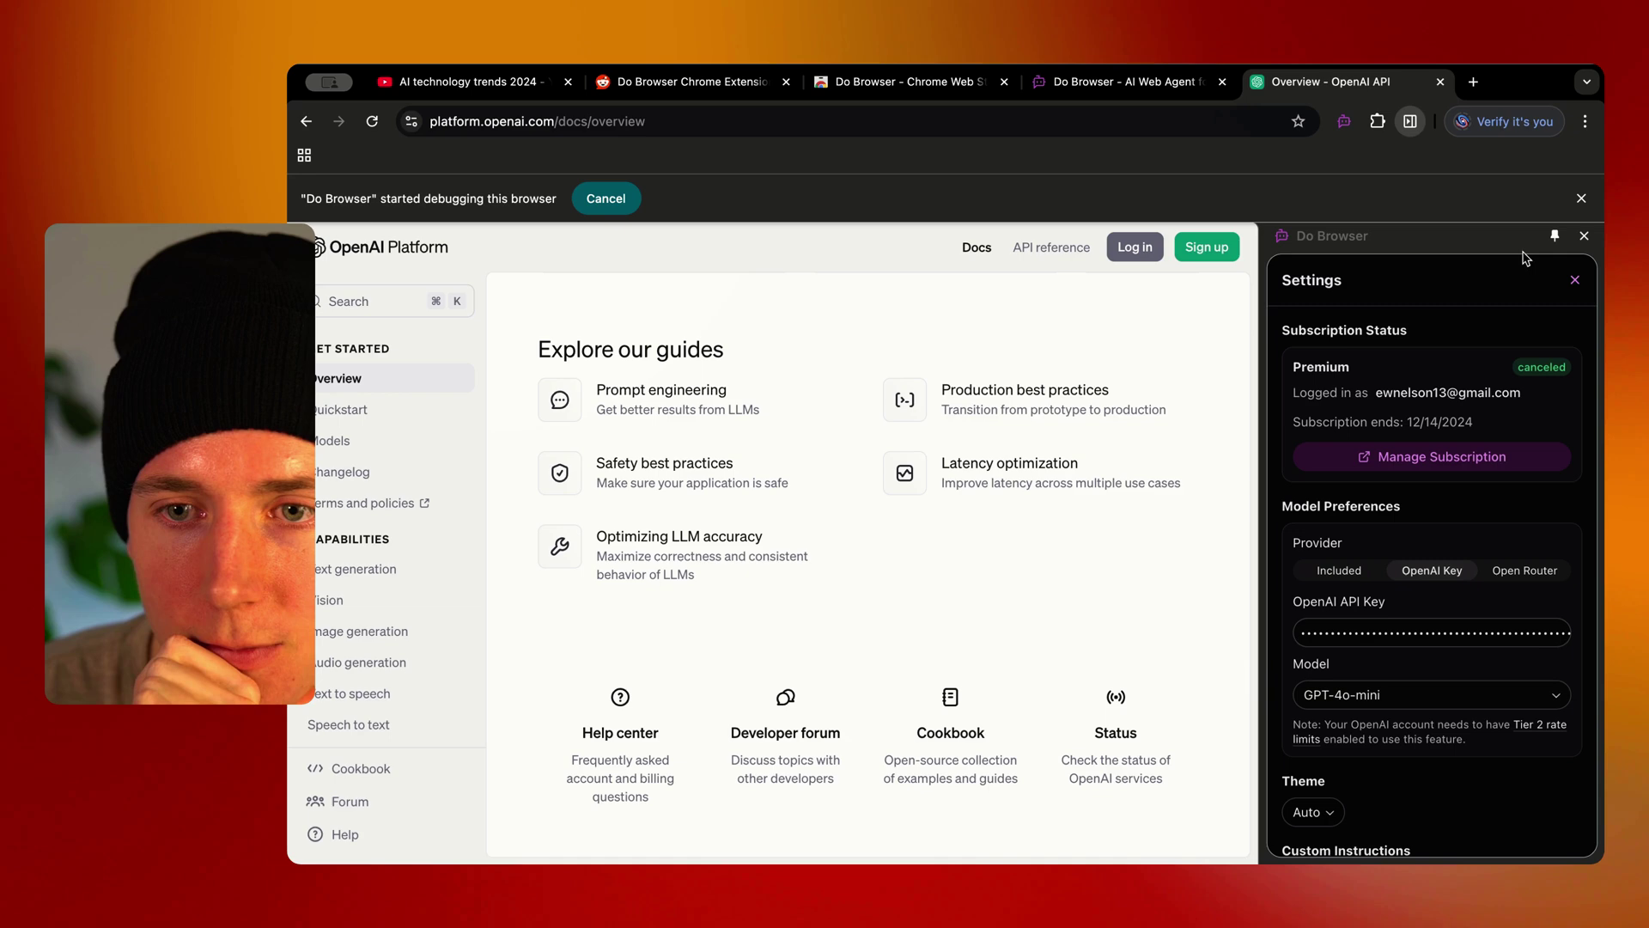
Close Settings, open the Version 1.3.15 changelog, and reset to a fresh chat
click(1575, 280)
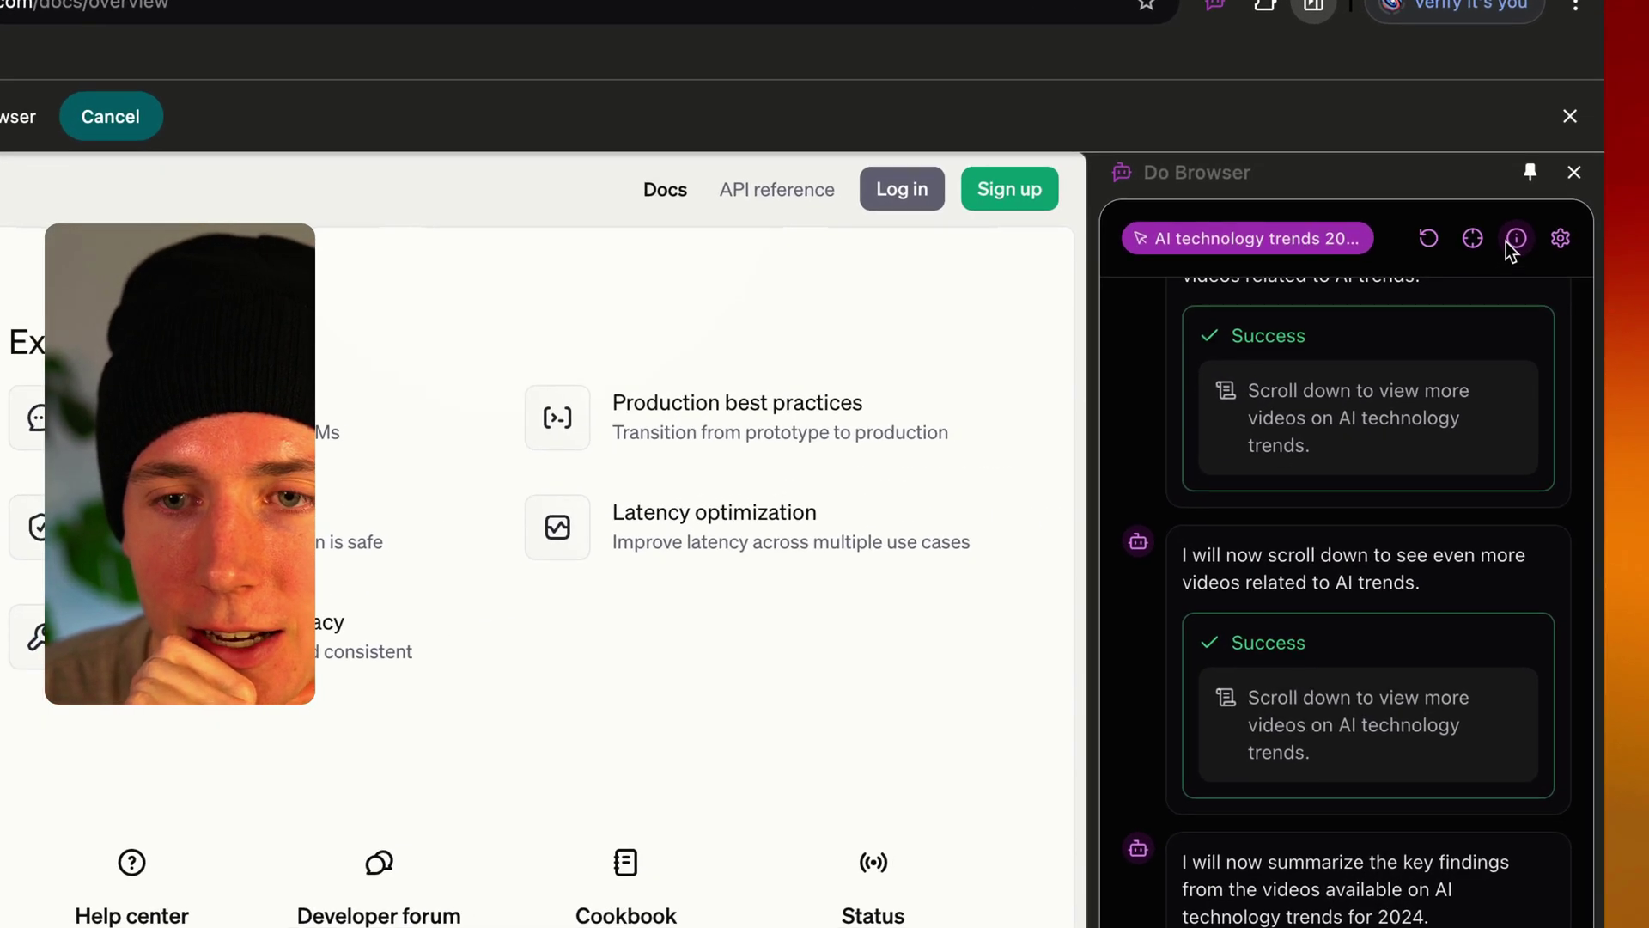
click(1509, 248)
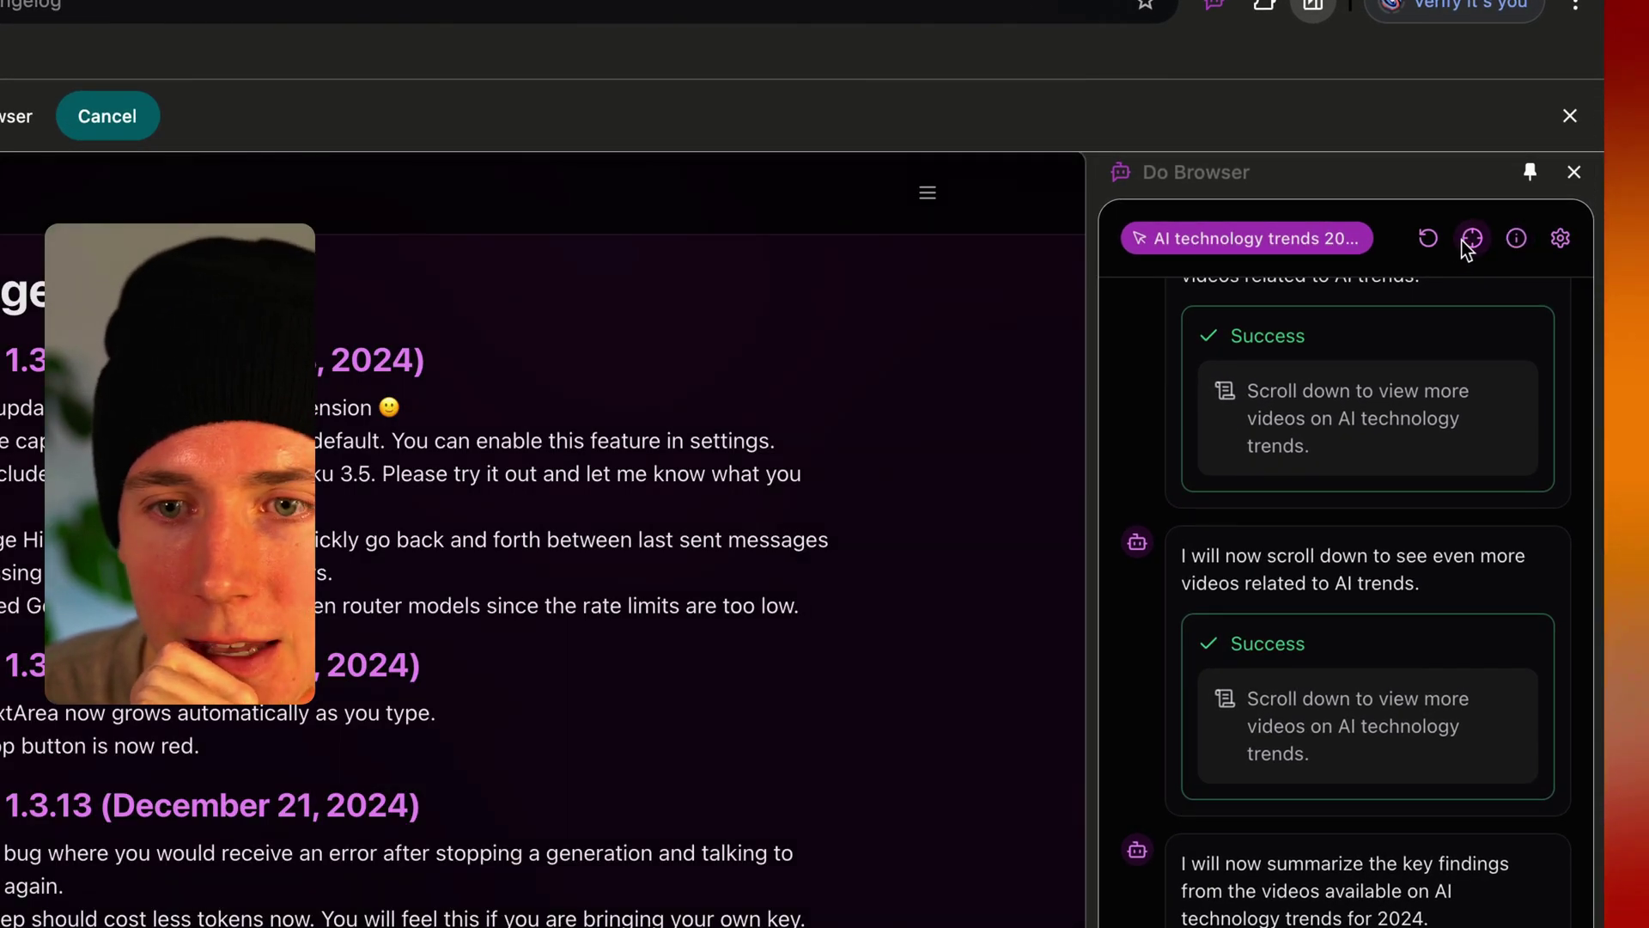
click(1426, 241)
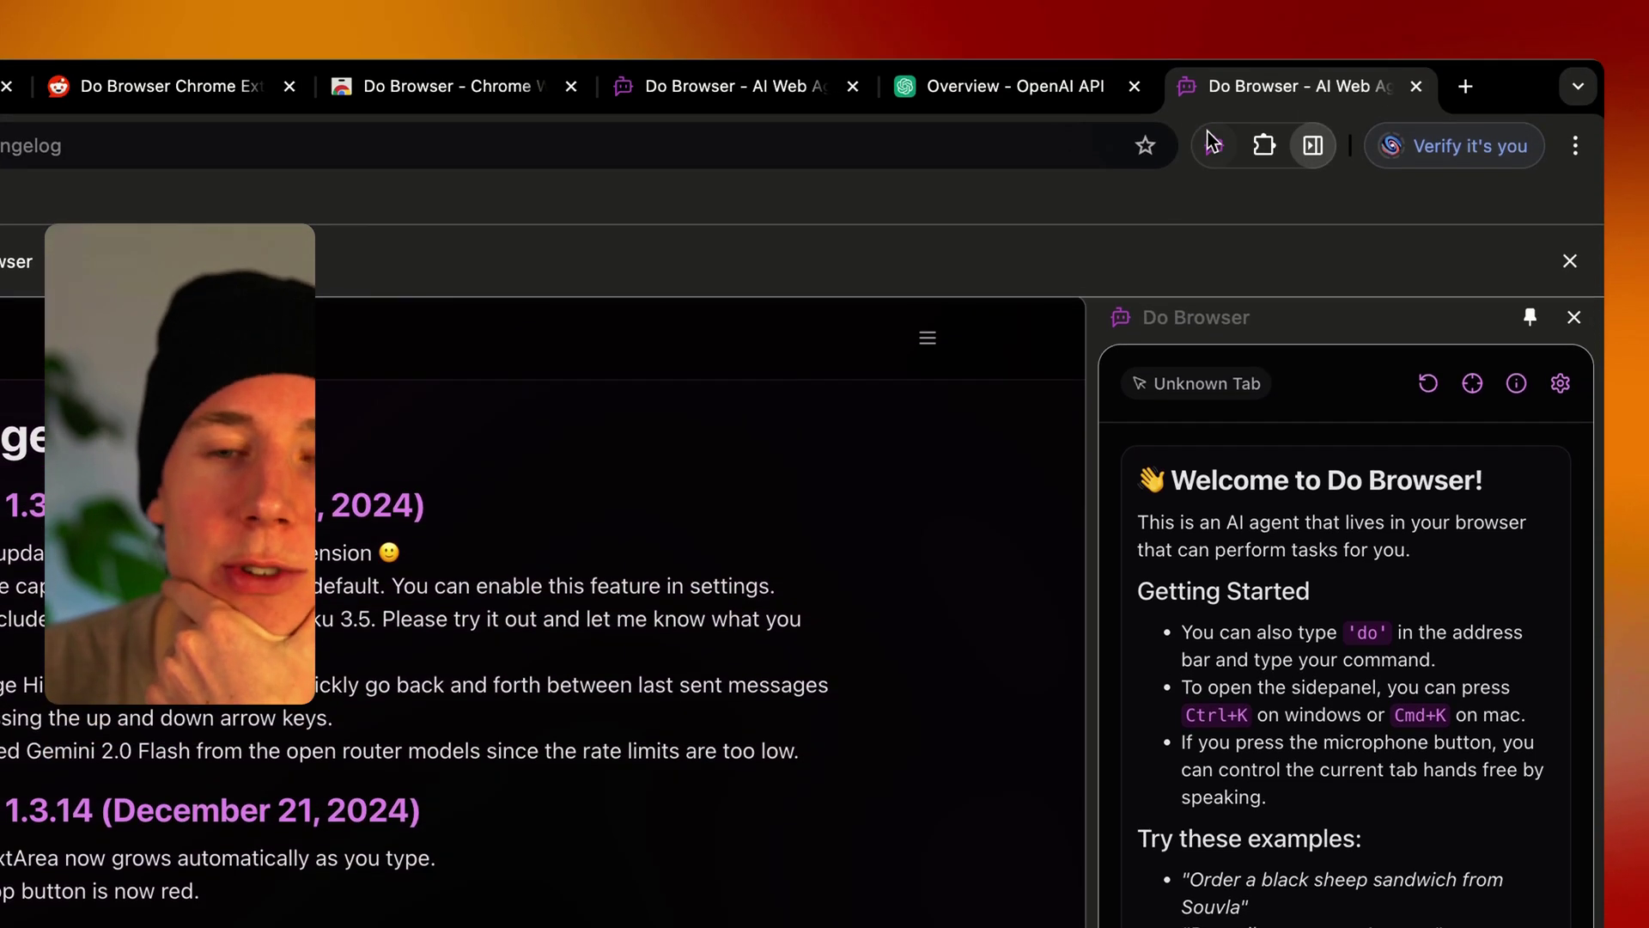
scroll(1430, 505, down, 5)
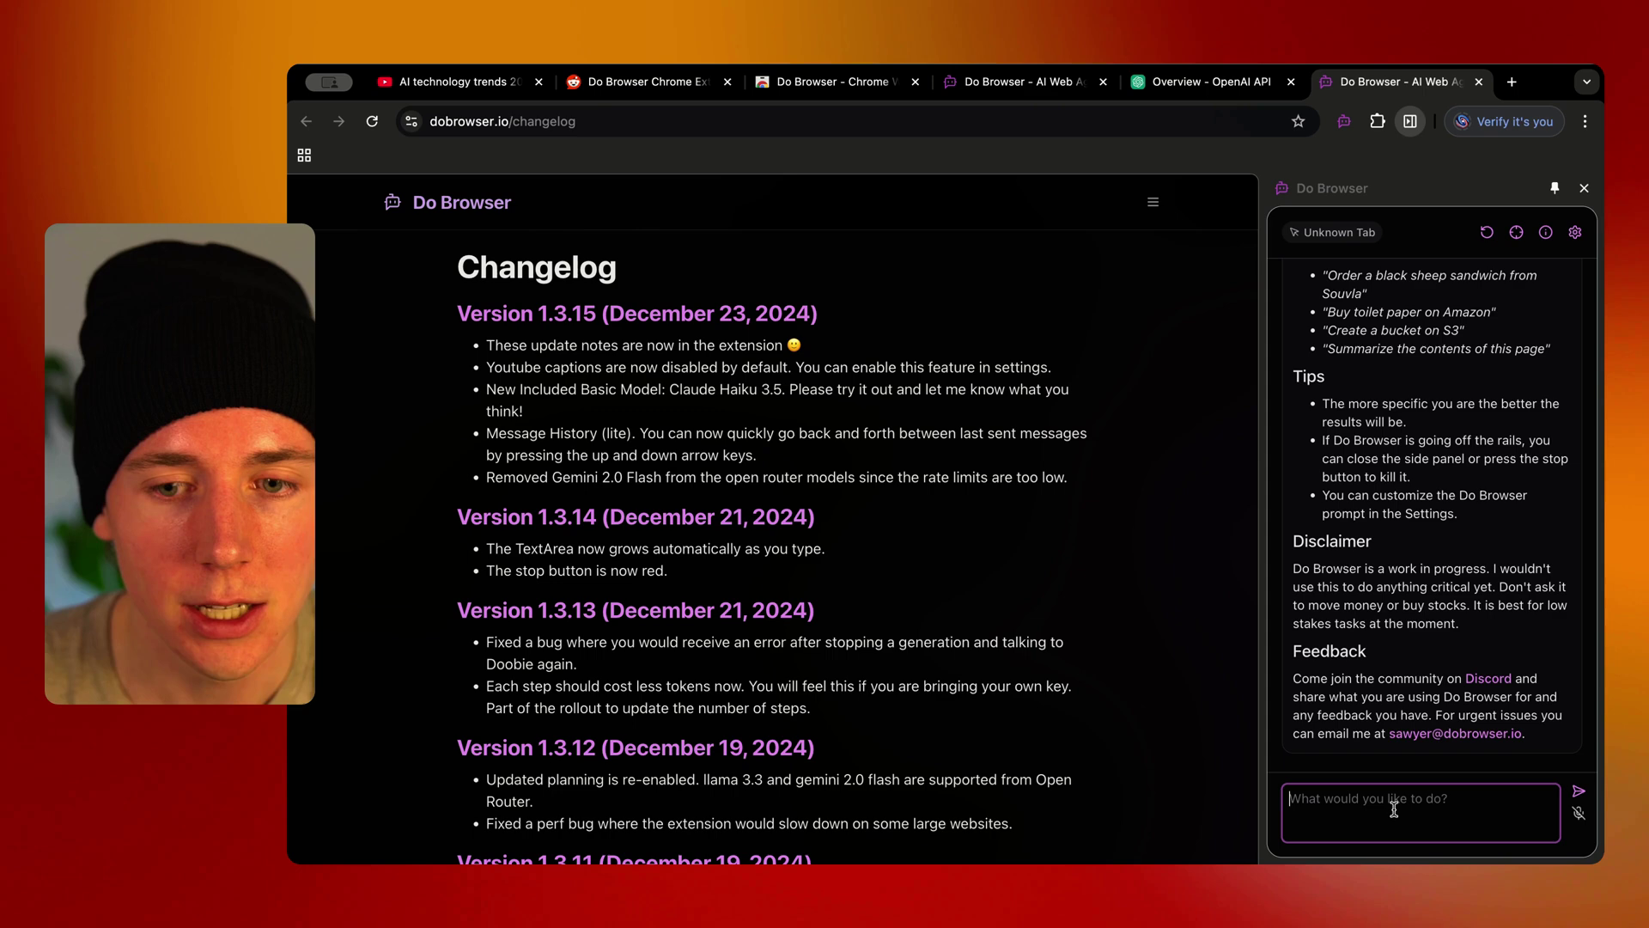
Ask the agent to find SaaS companies in Florida and their emails to reach out to
scroll(1460, 543, up, 5)
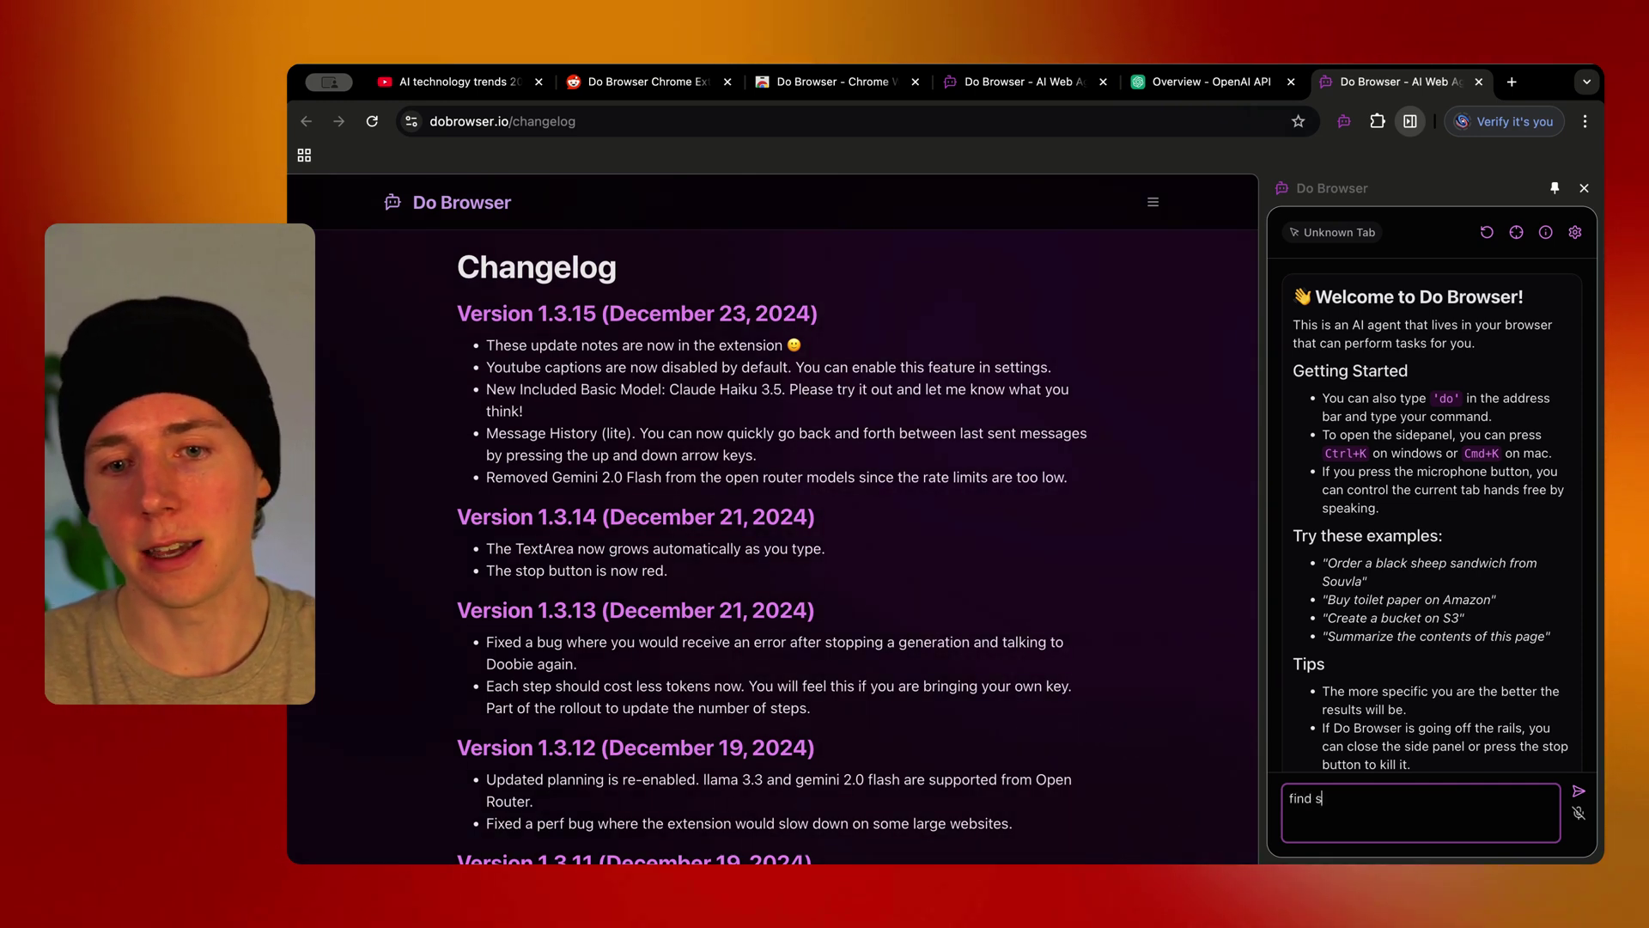
text(ome)
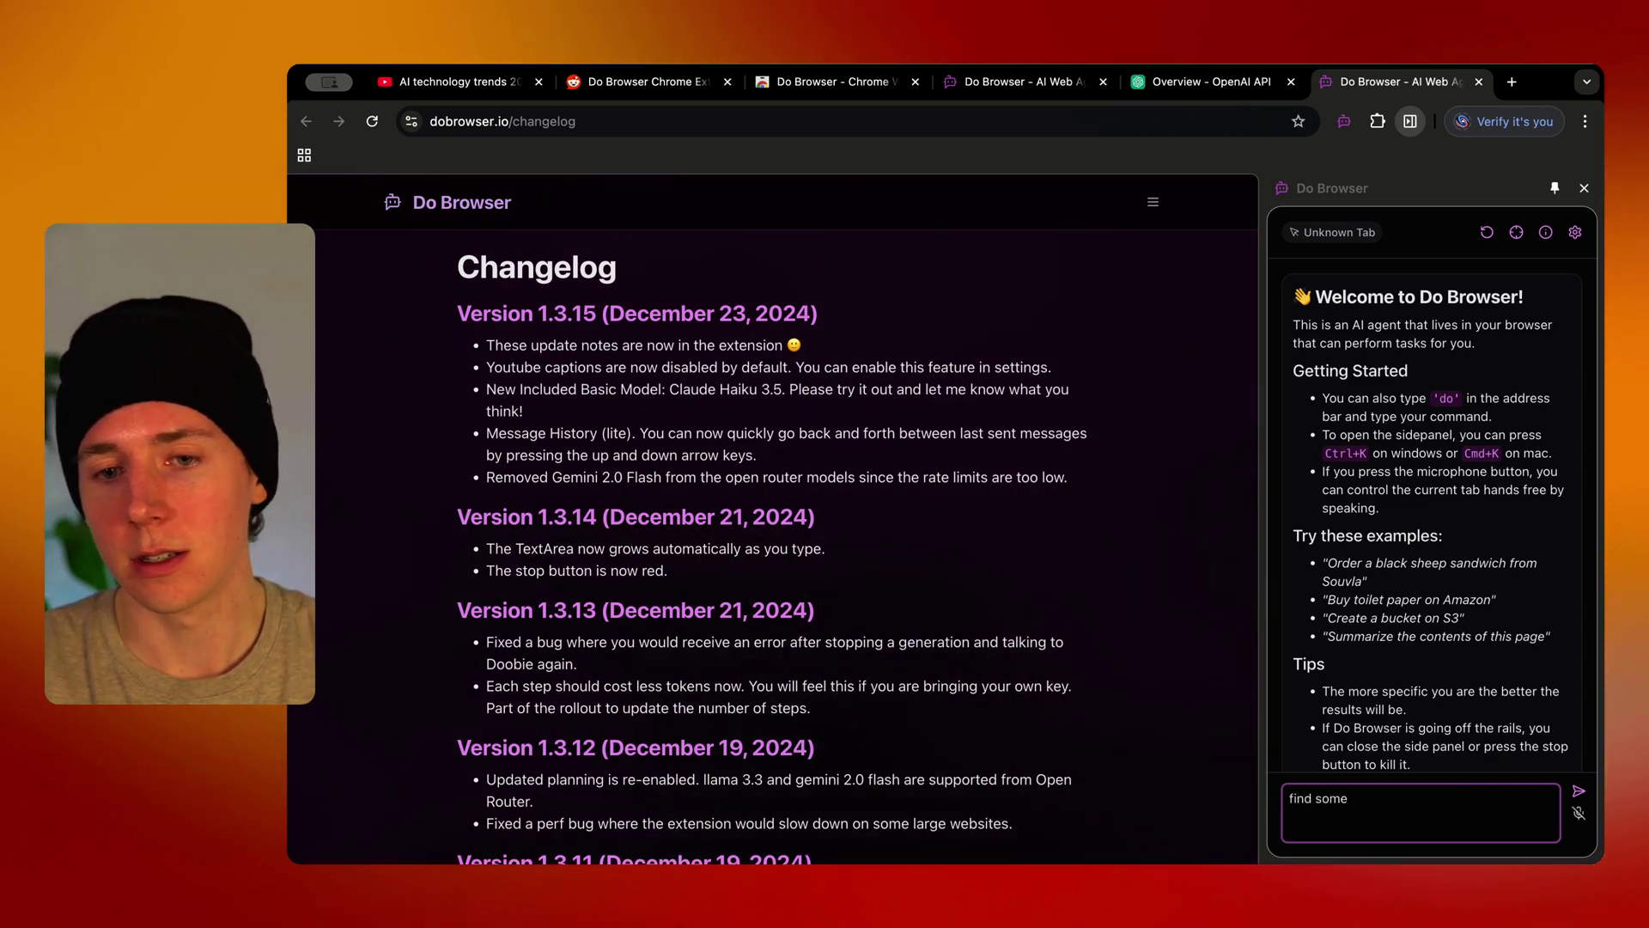
text( business)
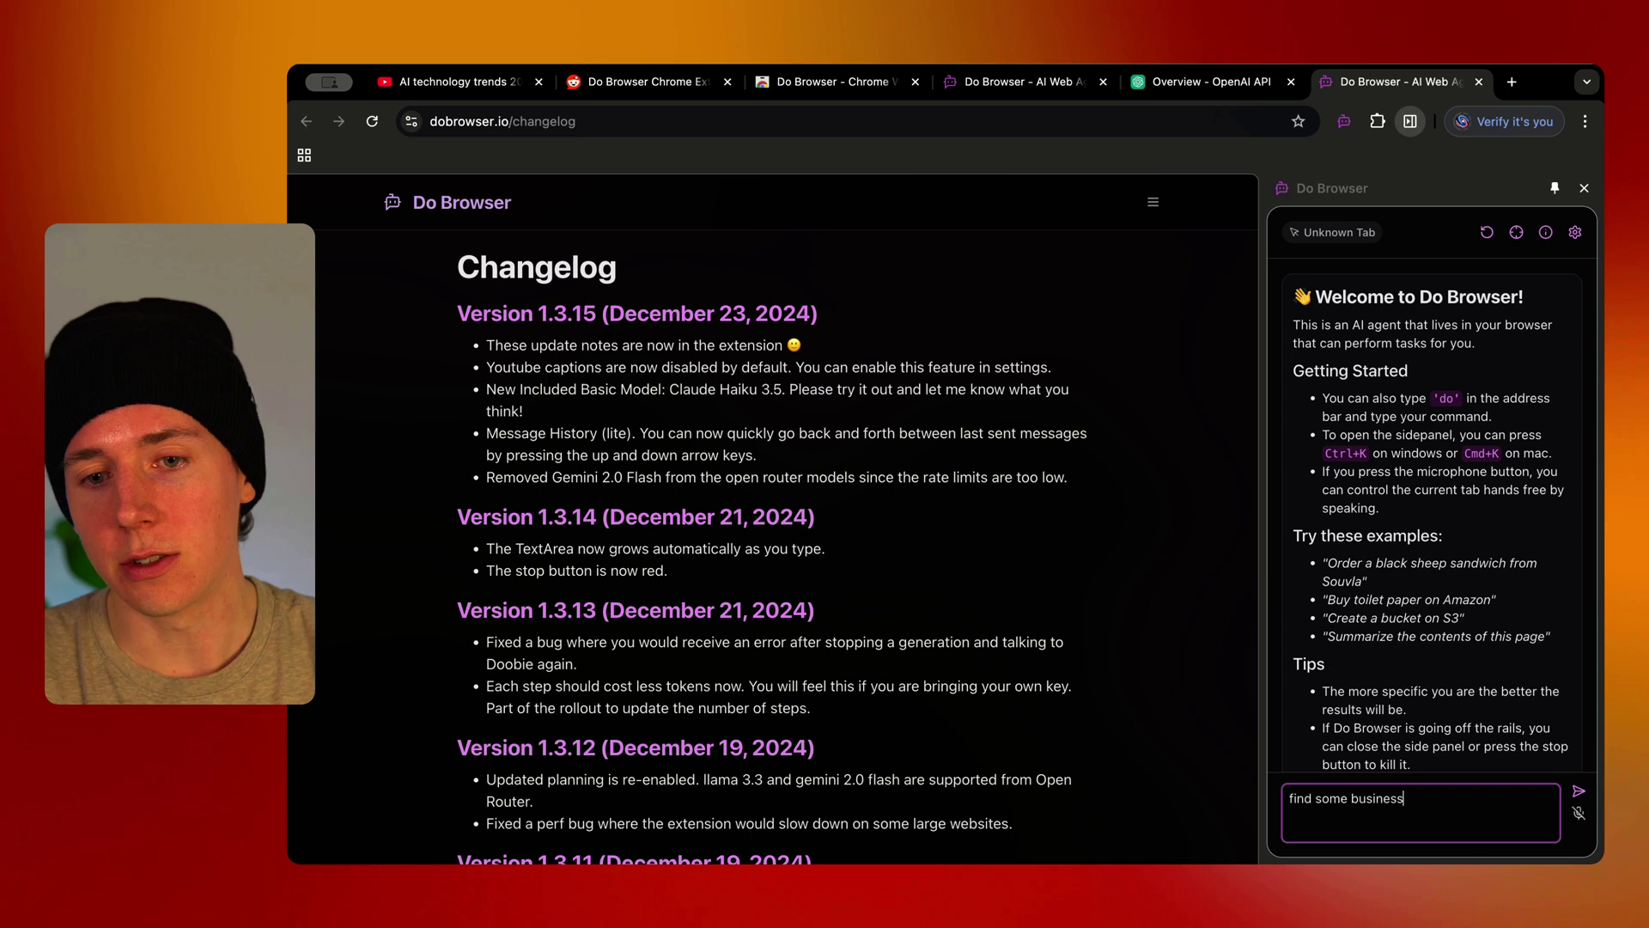
text(es in the US)
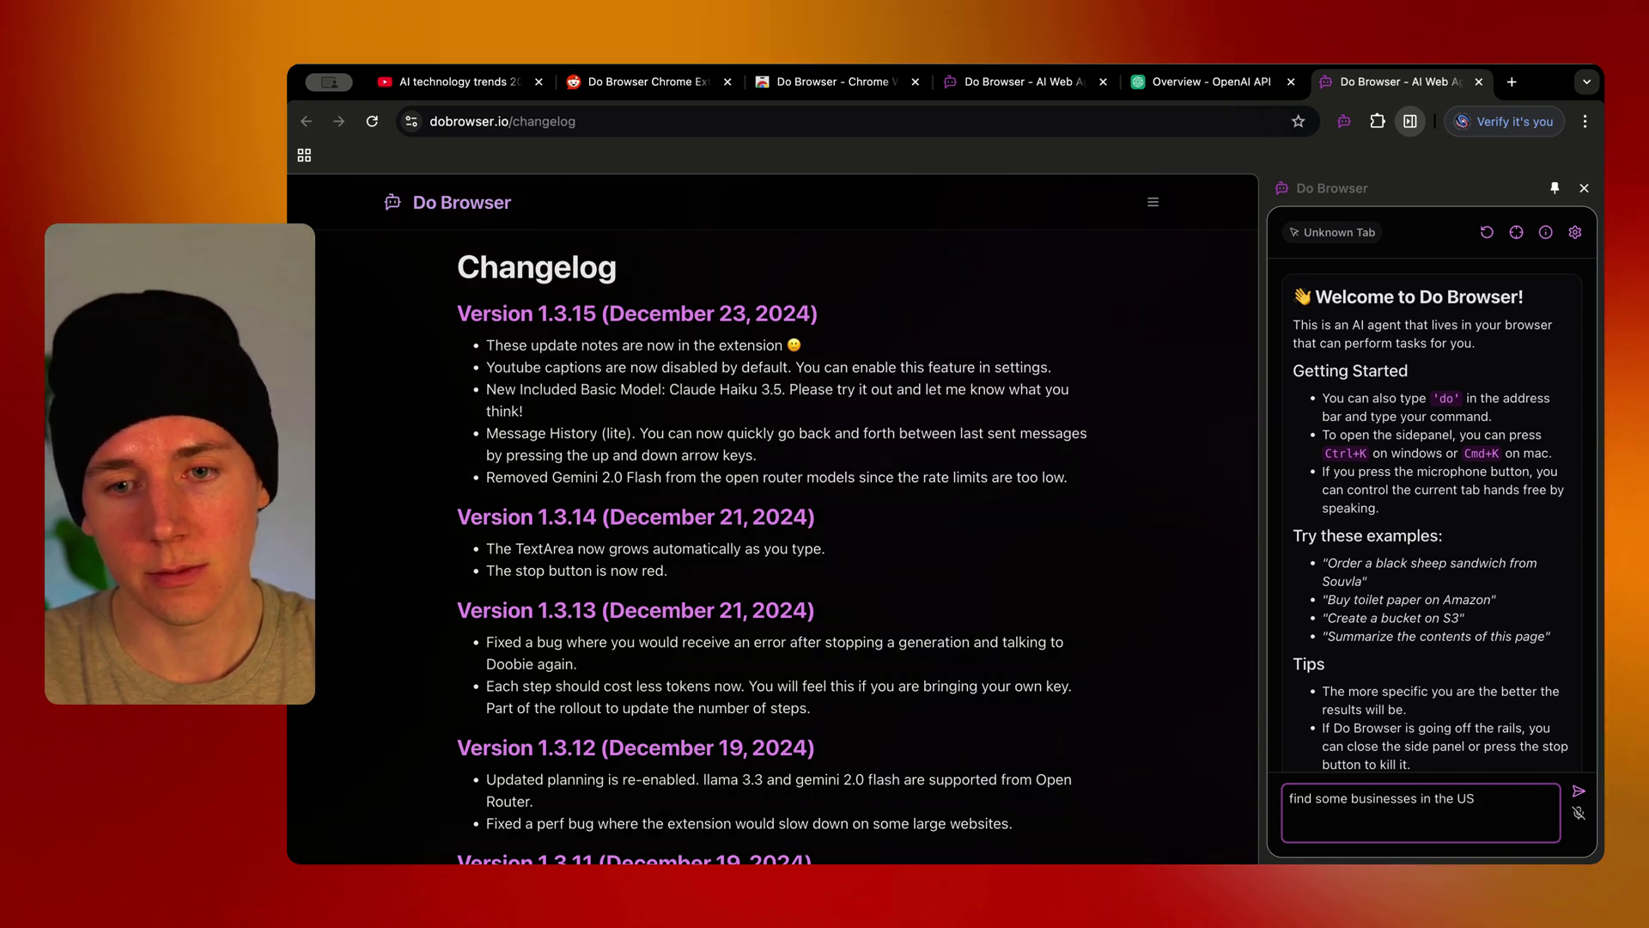
key(BackSpace)
key(BackSpace)
key(BackSpace)
key(BackSpace)
key(BackSpace)
key(BackSpace)
key(BackSpace)
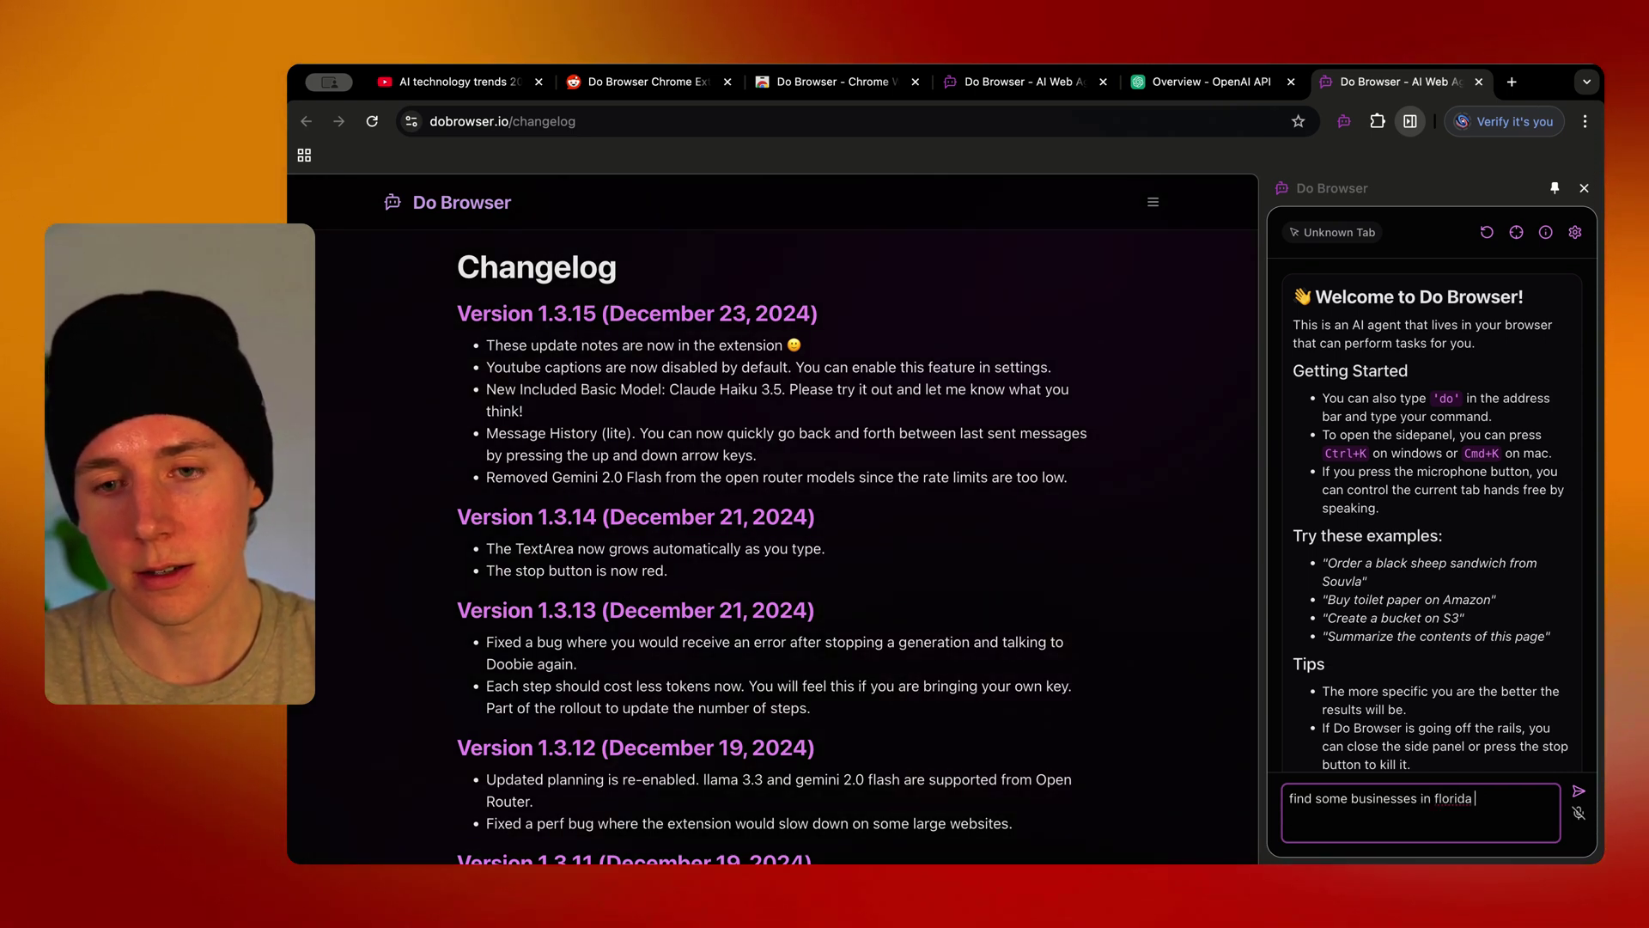
text(florida that)
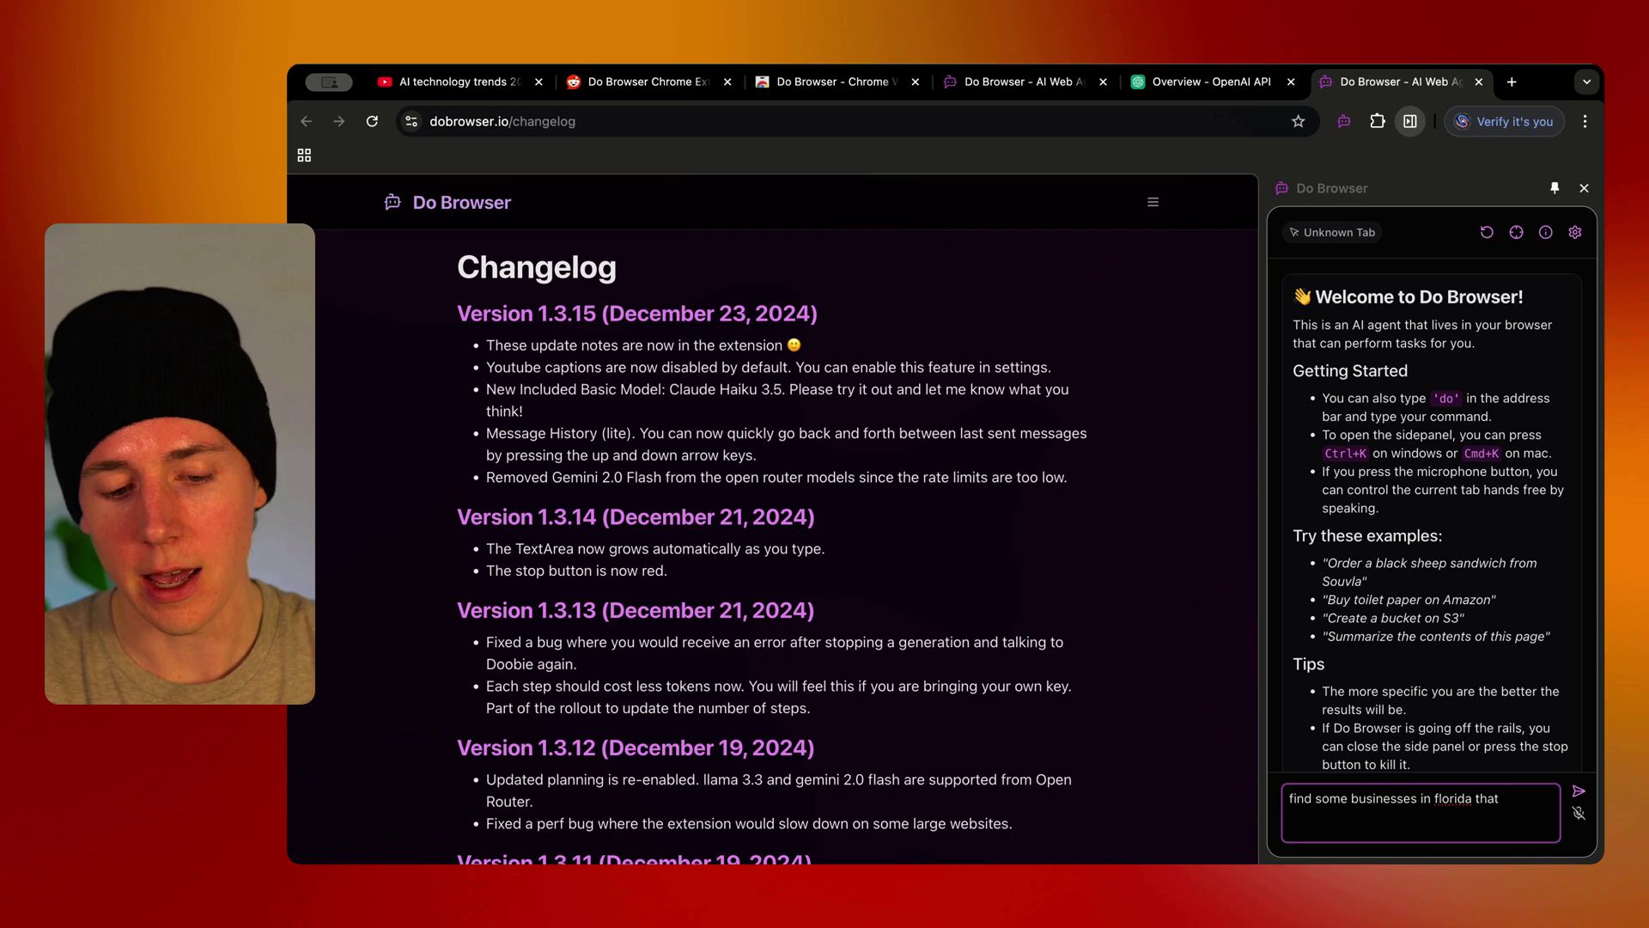
text( are SaaS compan)
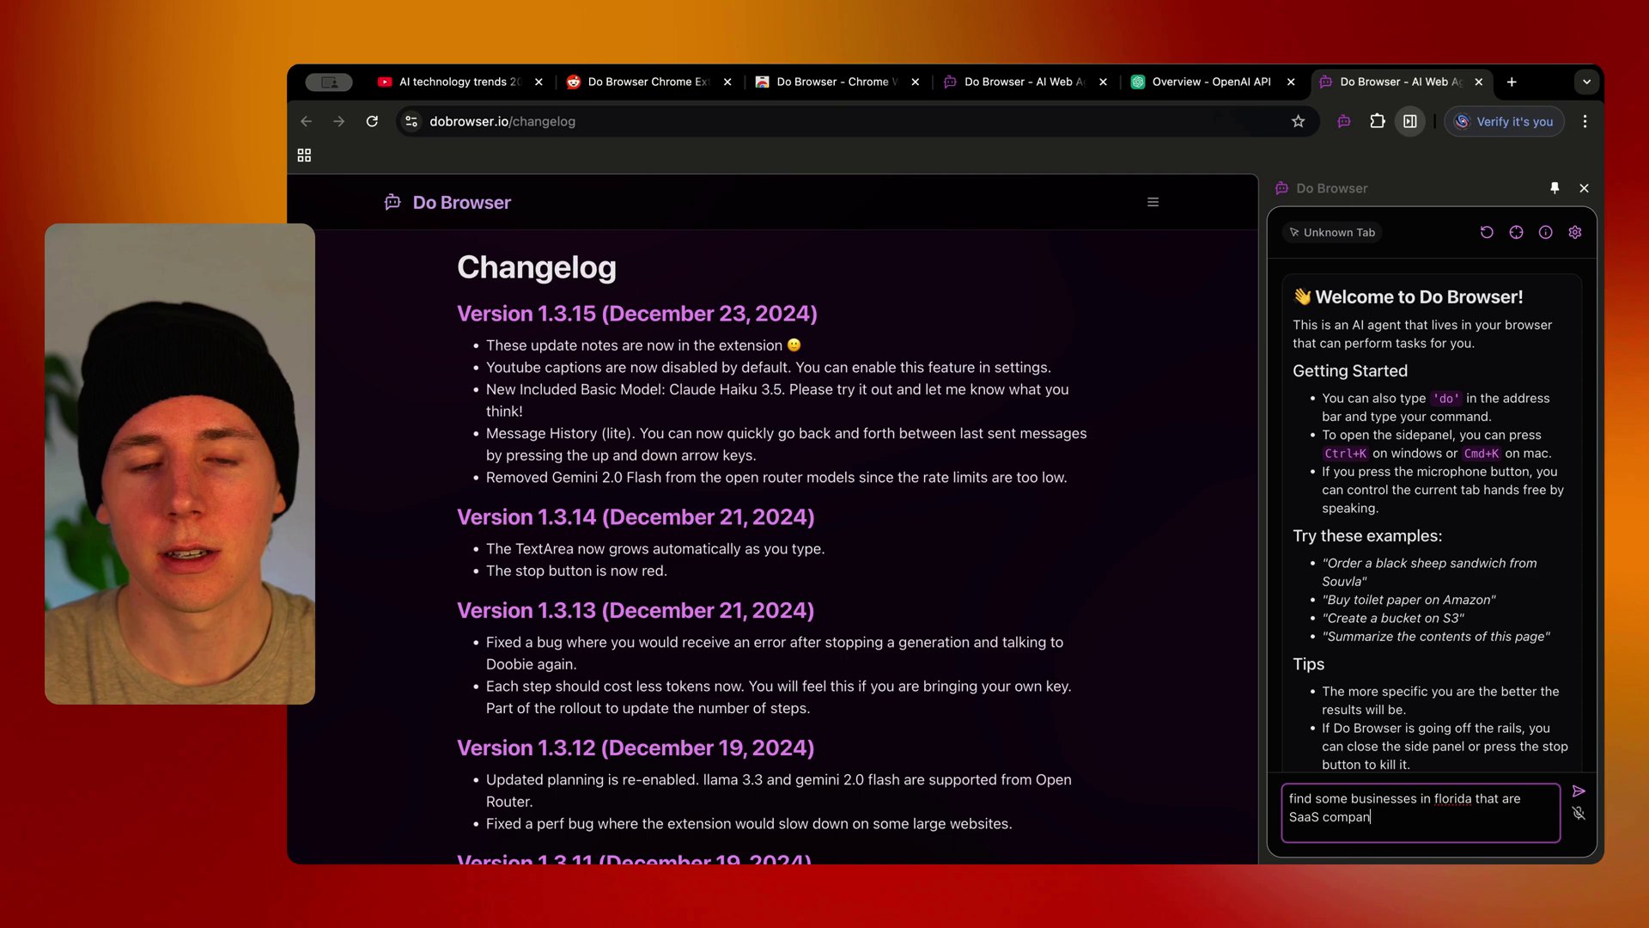
text(ies and find their emails to reach out )
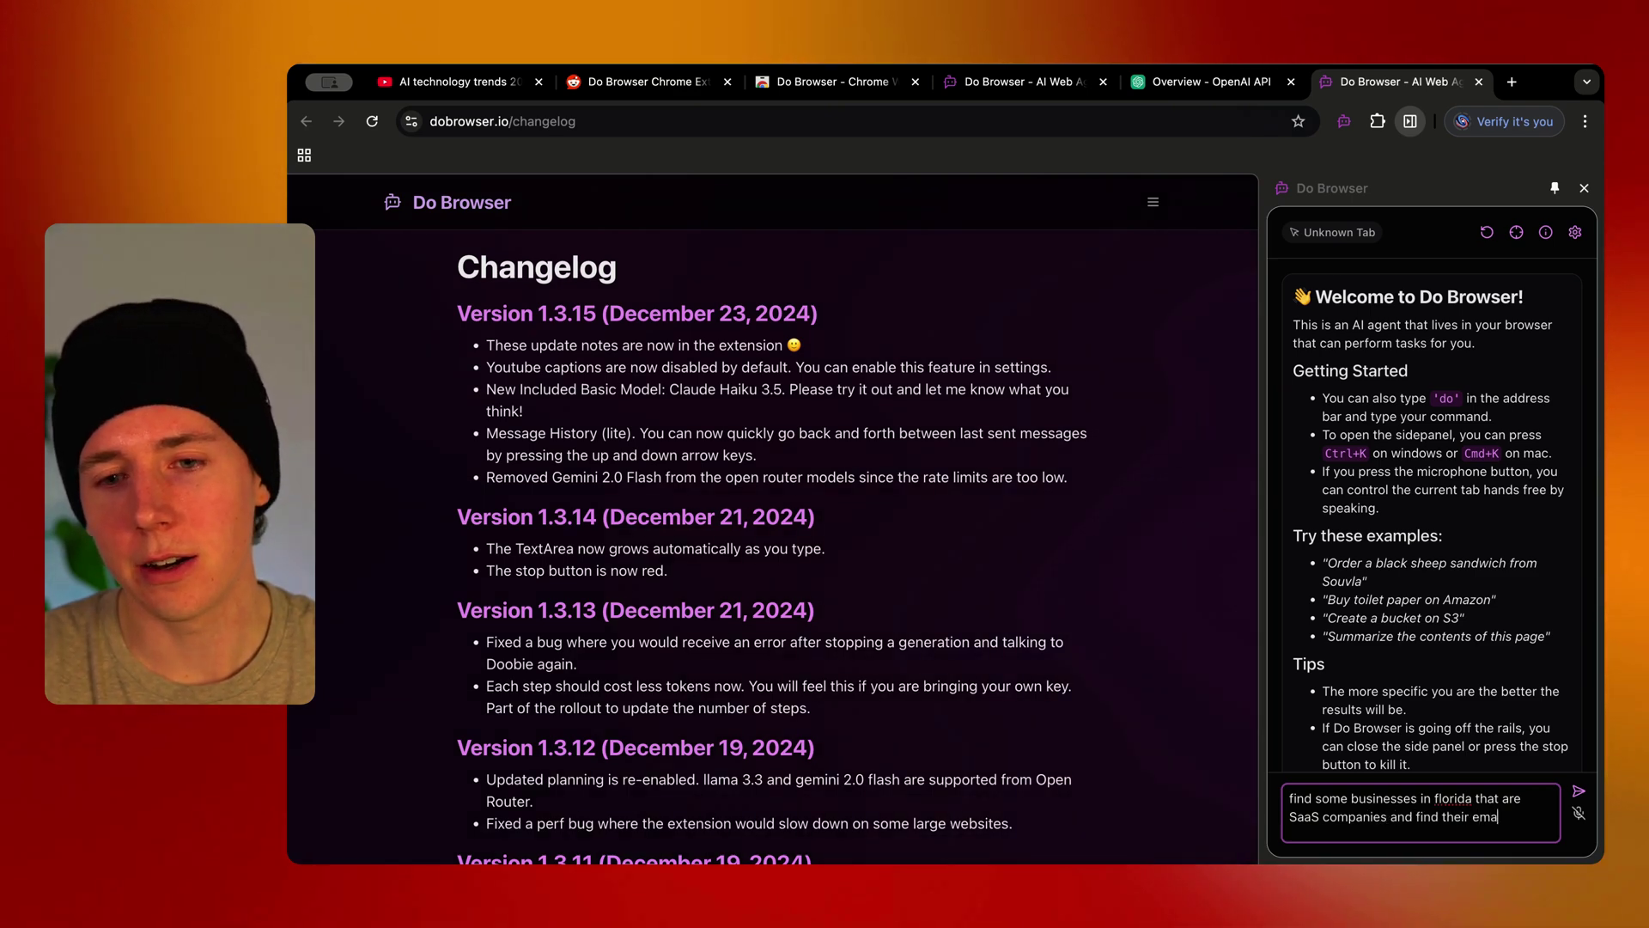
text(to)
key(Return)
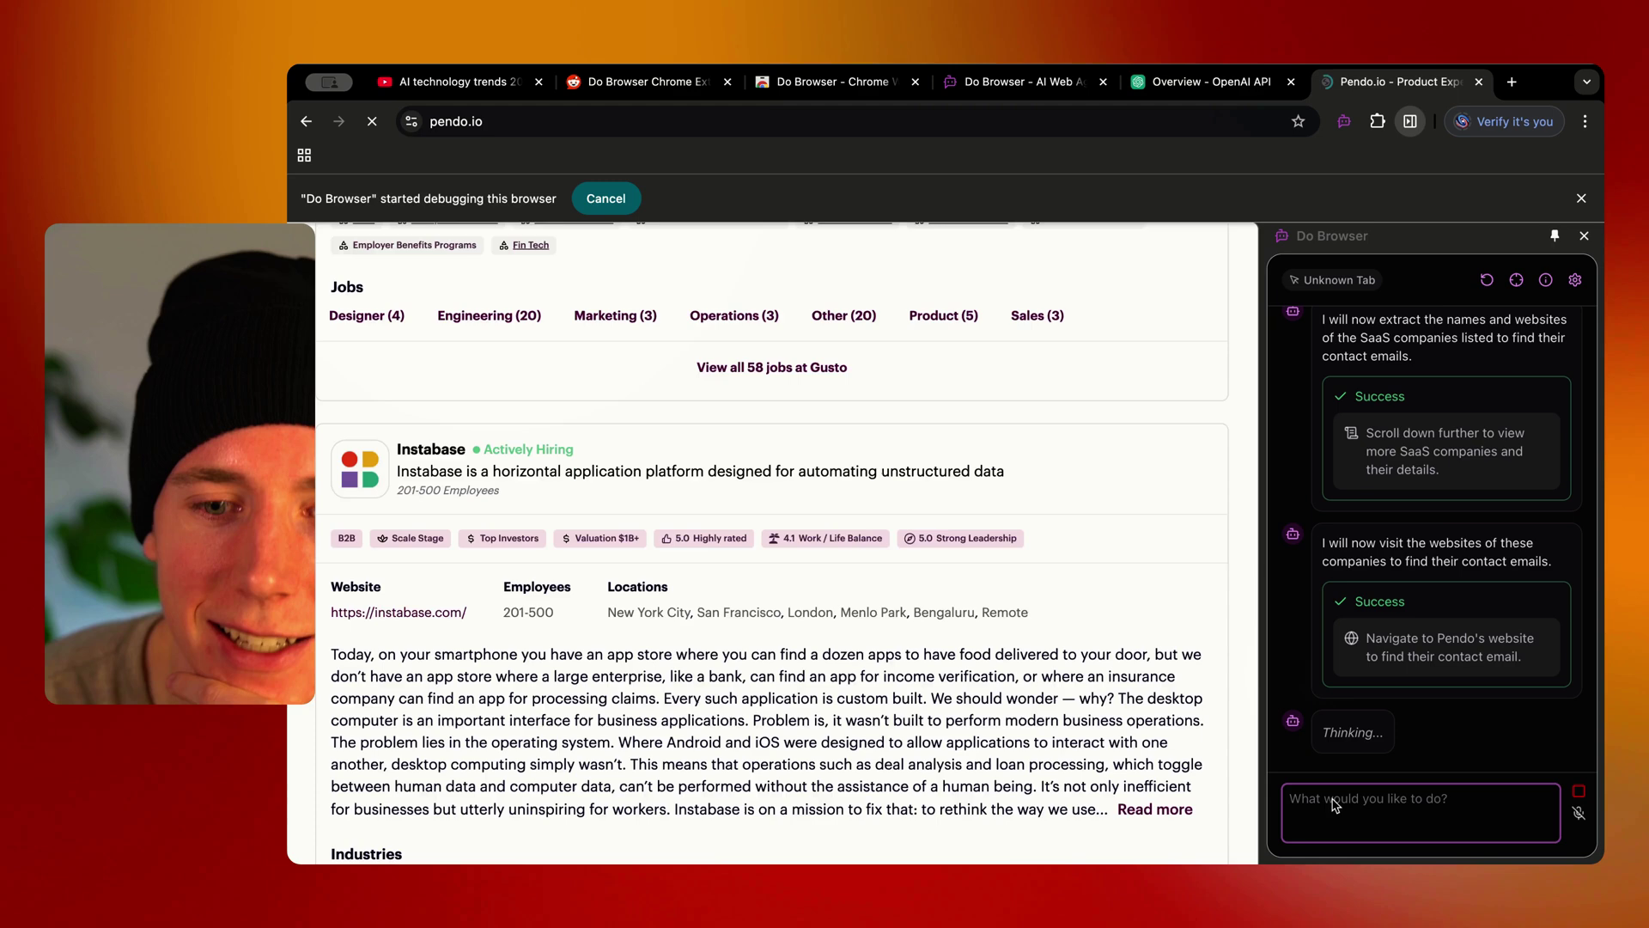
Scroll up while the agent searches Pendo's Help Center for a contact email
scroll(1439, 538, up, 10)
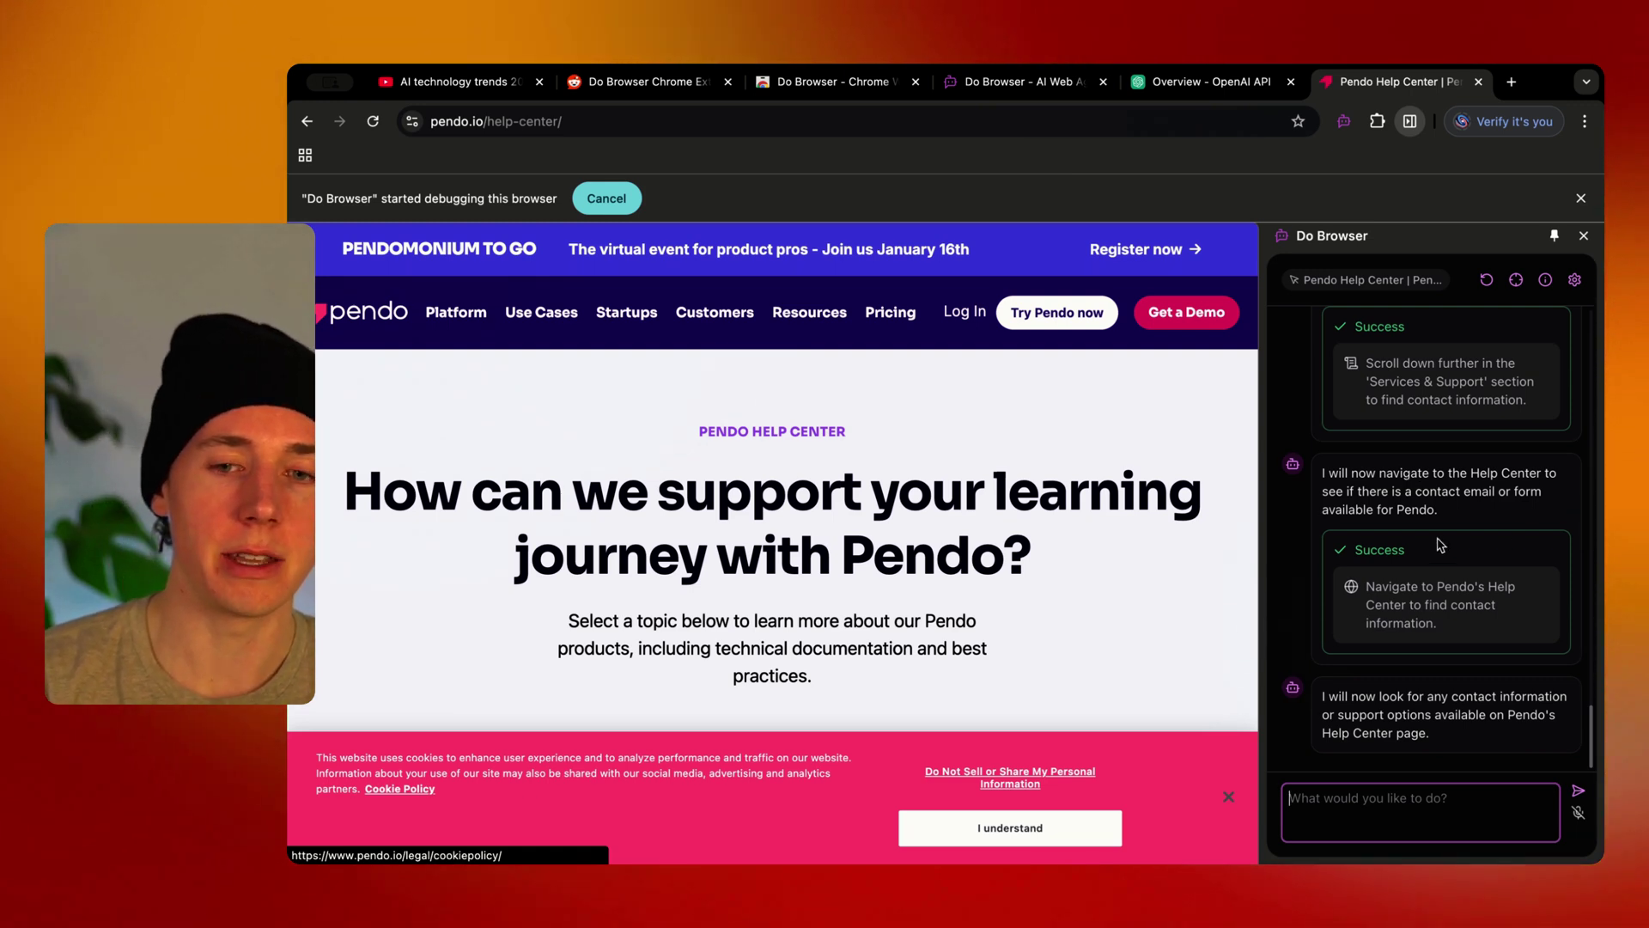
Reply 'e' in the chat so the agent carries on to Pendo's About page
text(e)
key(Return)
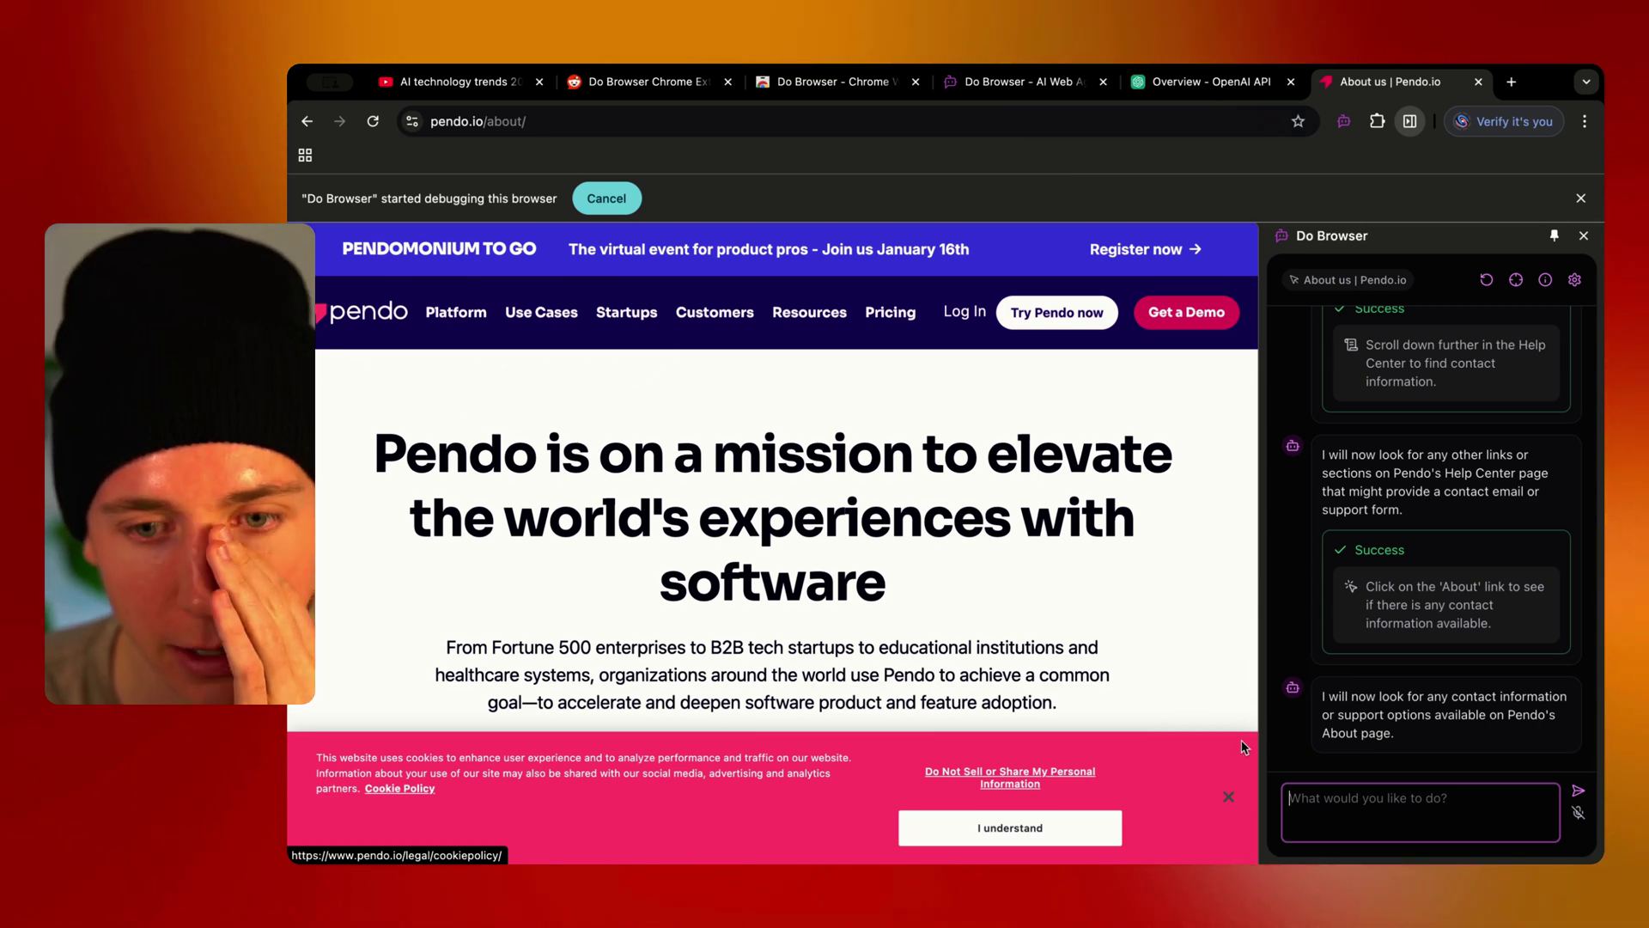
Send the follow-up 'if you don't find … next business' so the agent skips Pendo if needed
text(if you don't find it move onto th e)
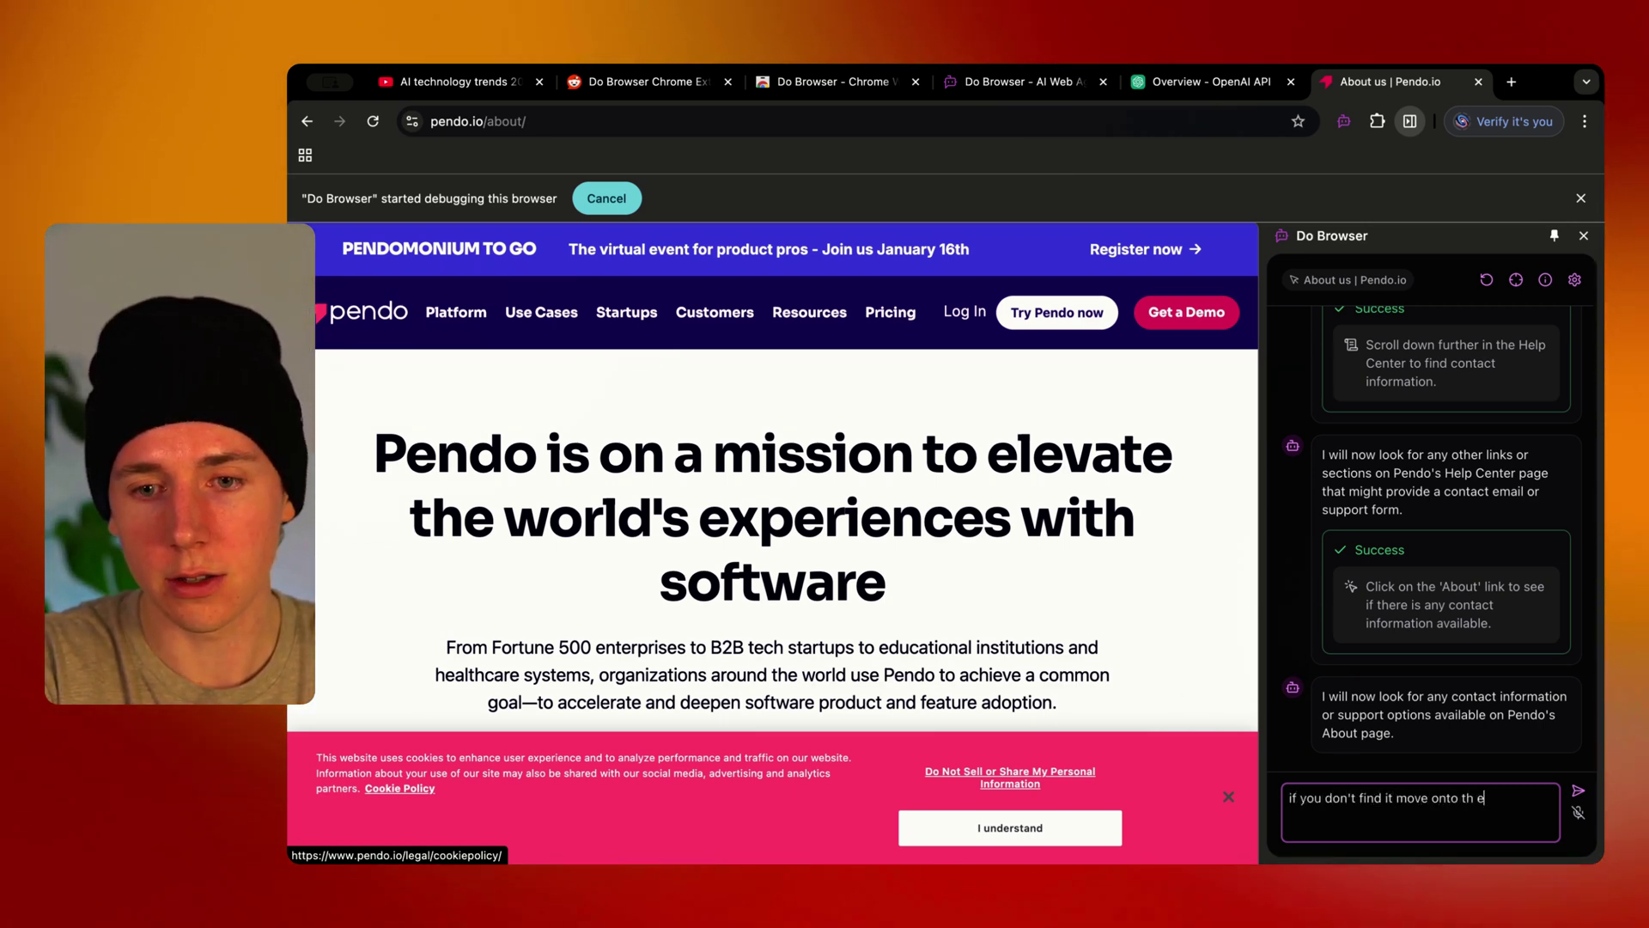
key(BackSpace)
key(BackSpace)
key(BackSpace)
key(BackSpace)
text(e )
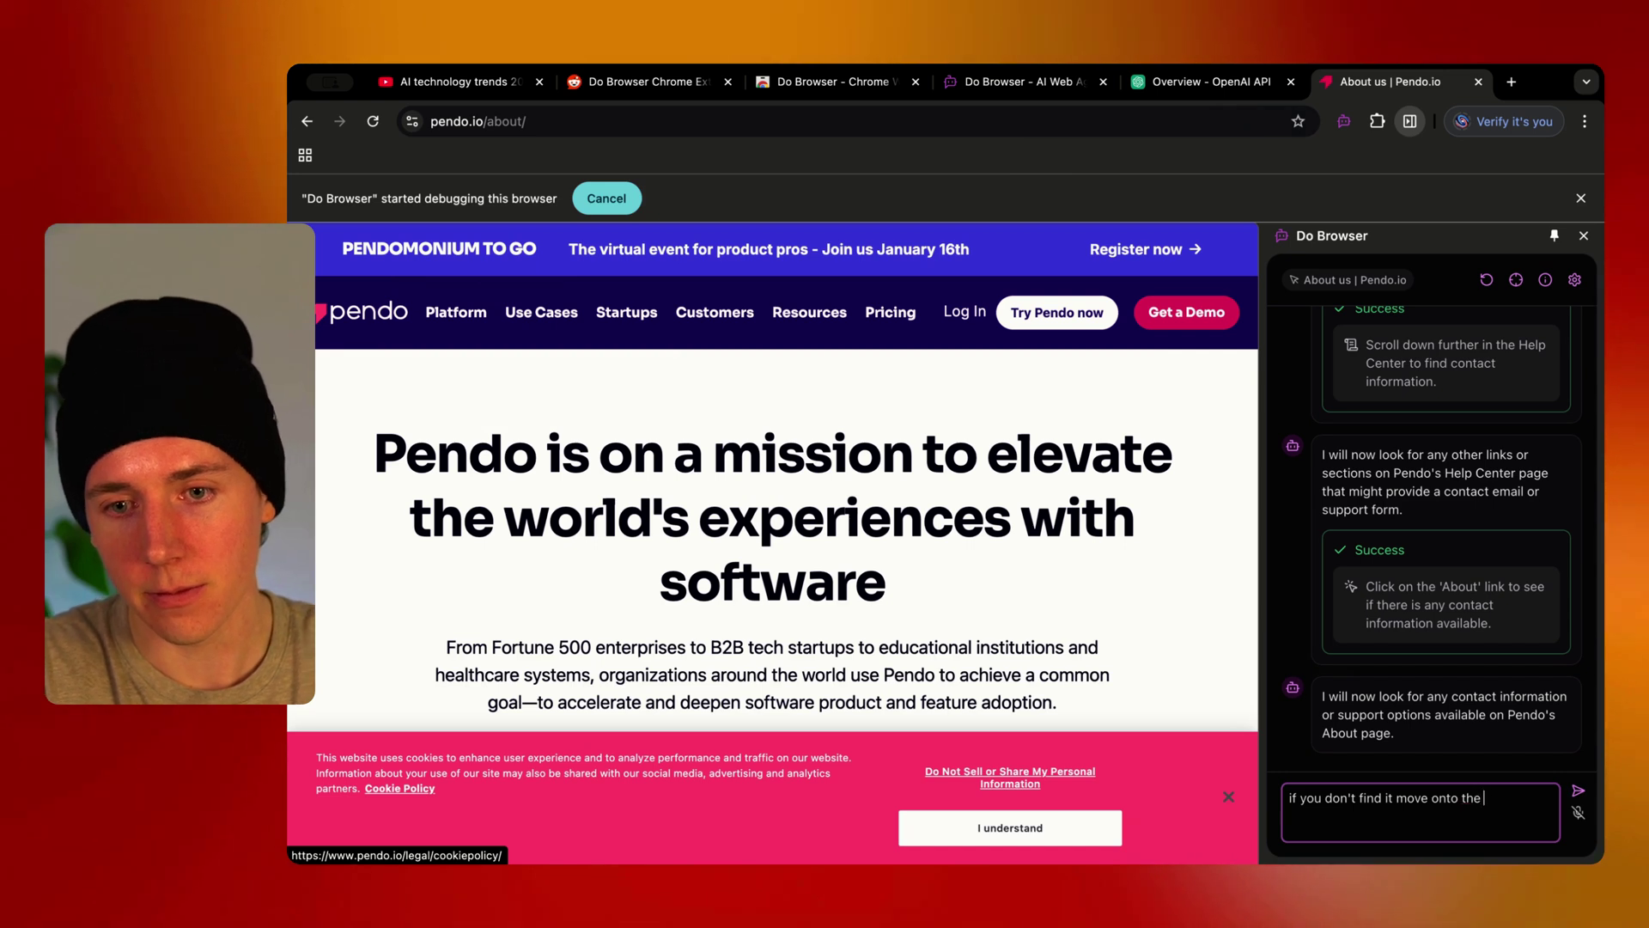
text(next business)
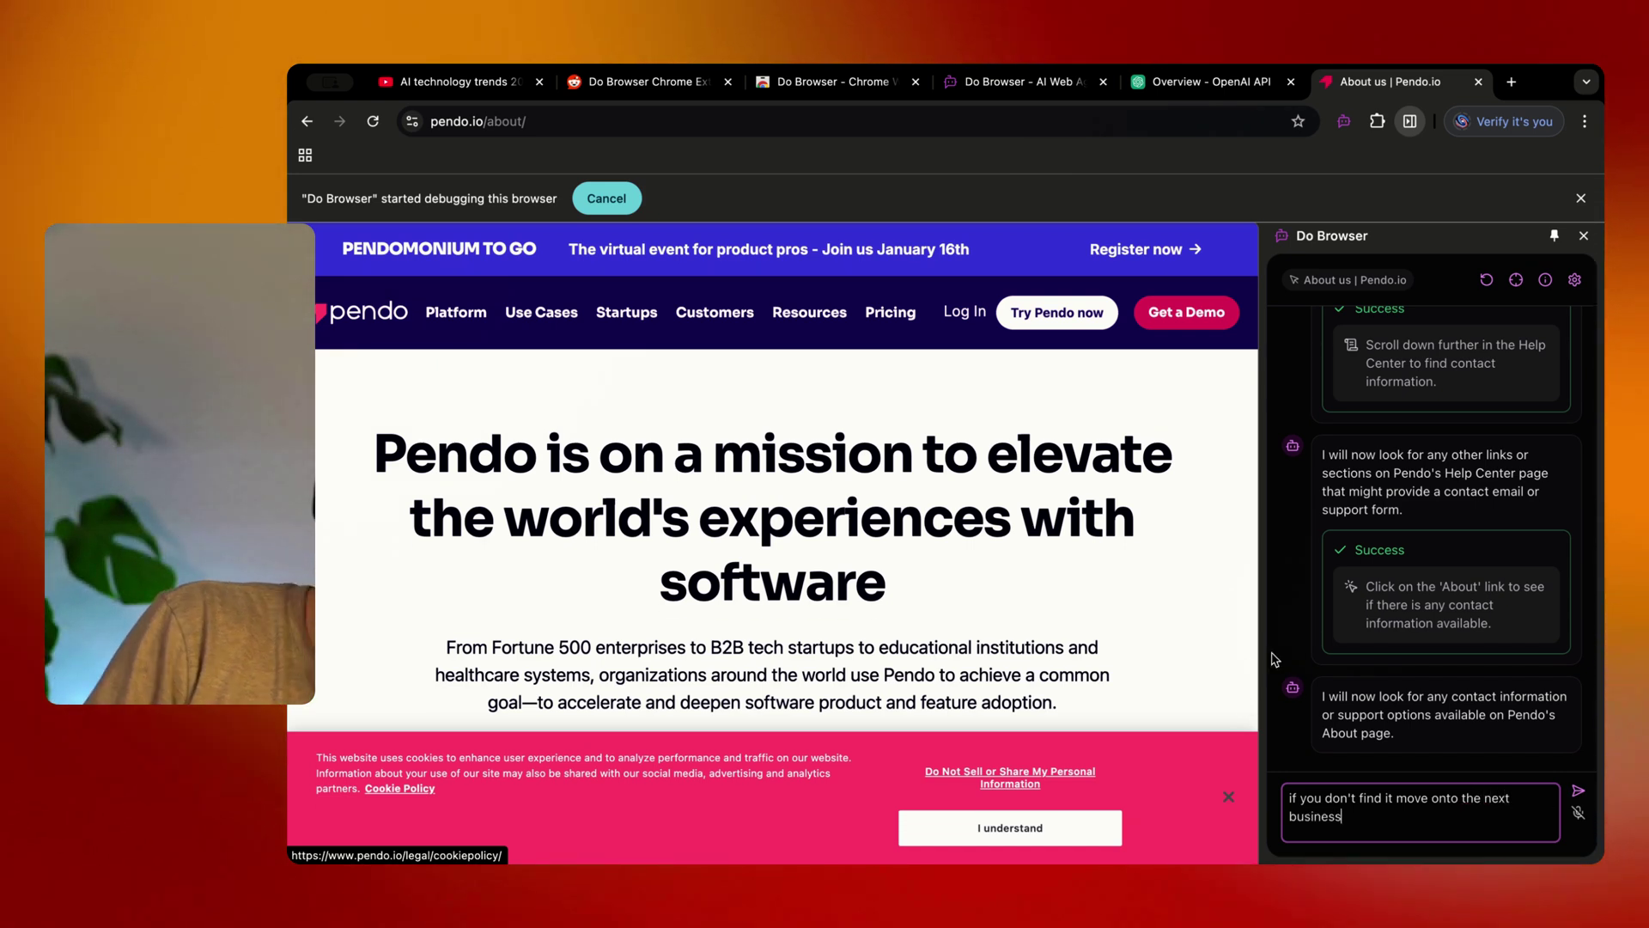
key(Return)
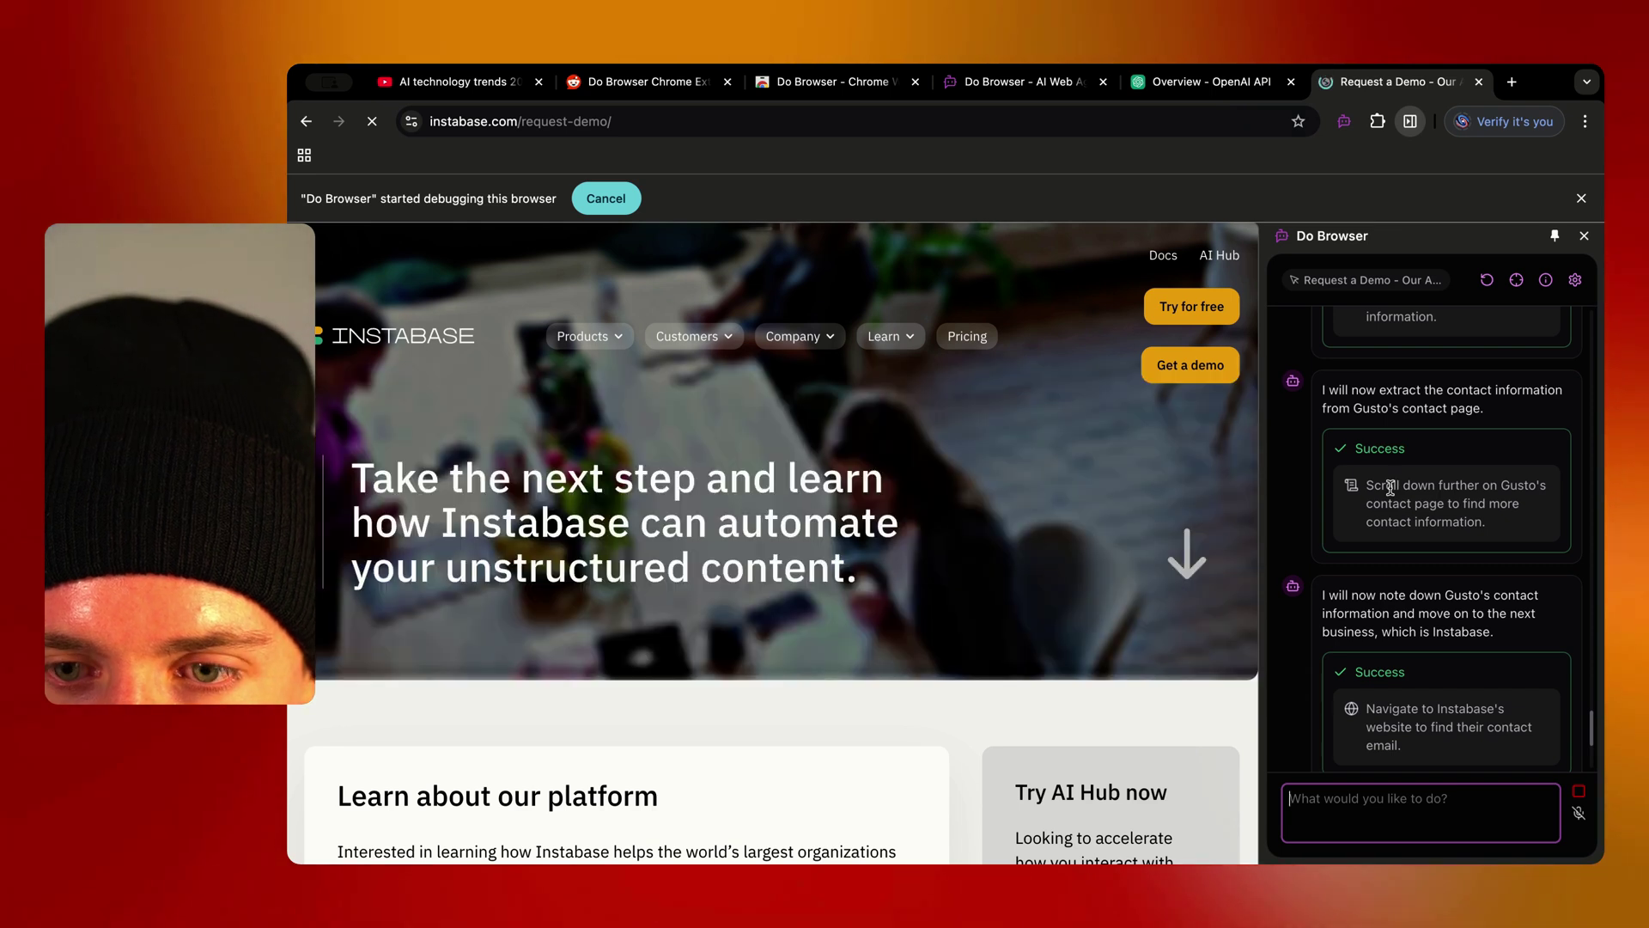
Drag within the Do Browser side panel while the agent heads to Pipedrive's Contact sales
drag(1390, 488, 1327, 389)
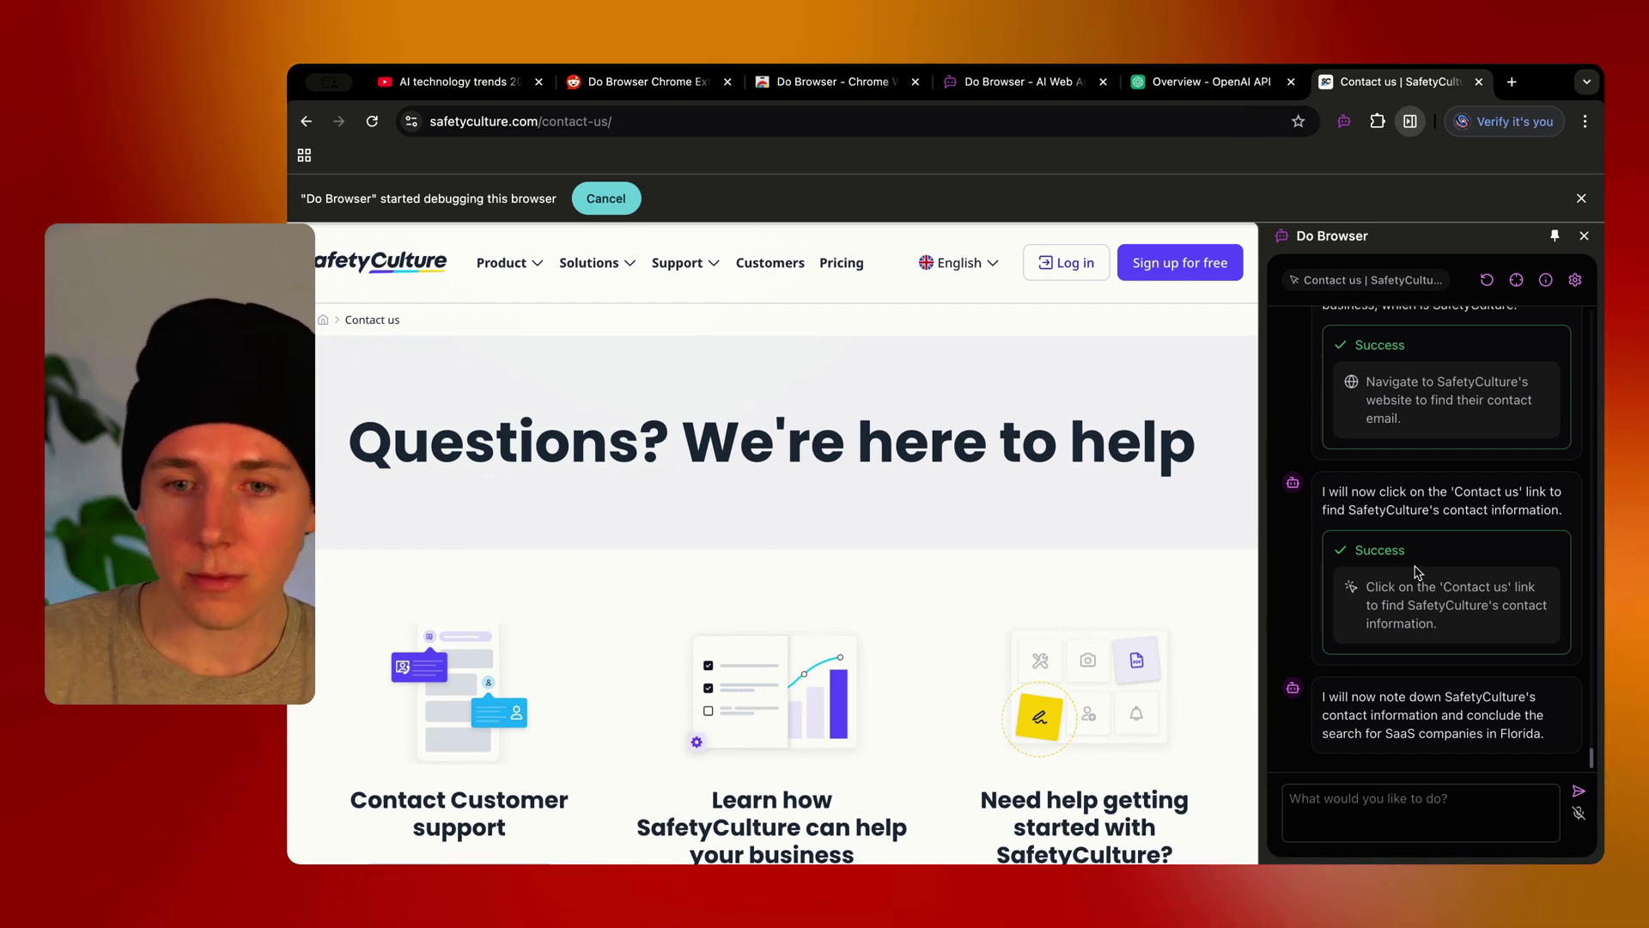
Ask the agent 'what are all of the email addresses that you found?'
click(1385, 786)
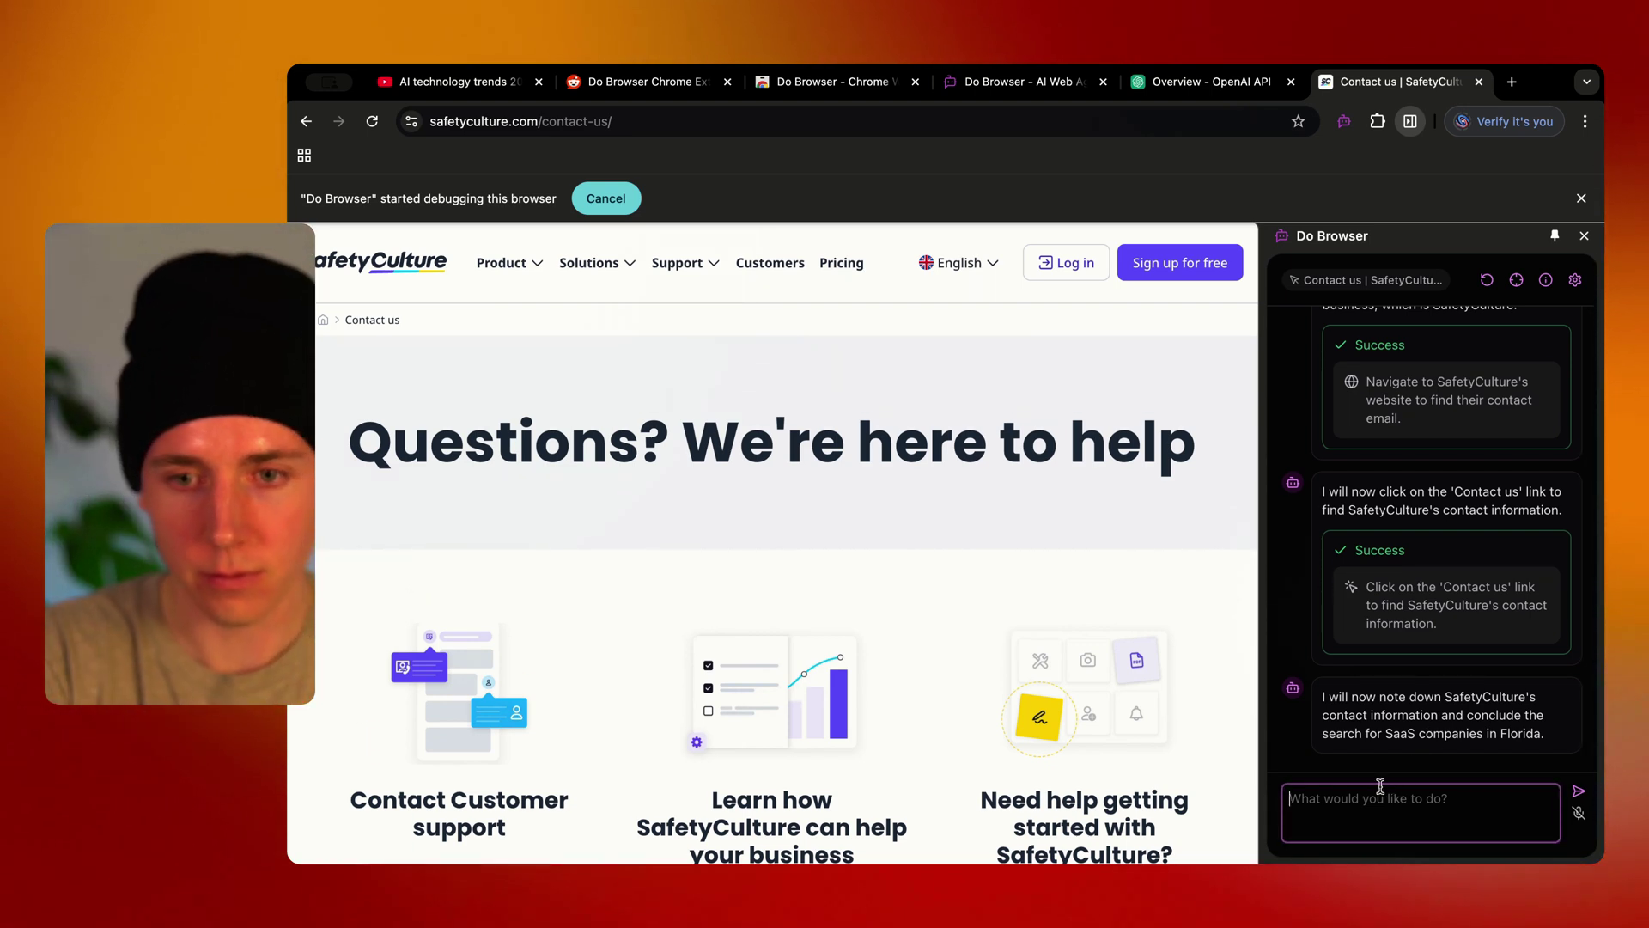
text(w)
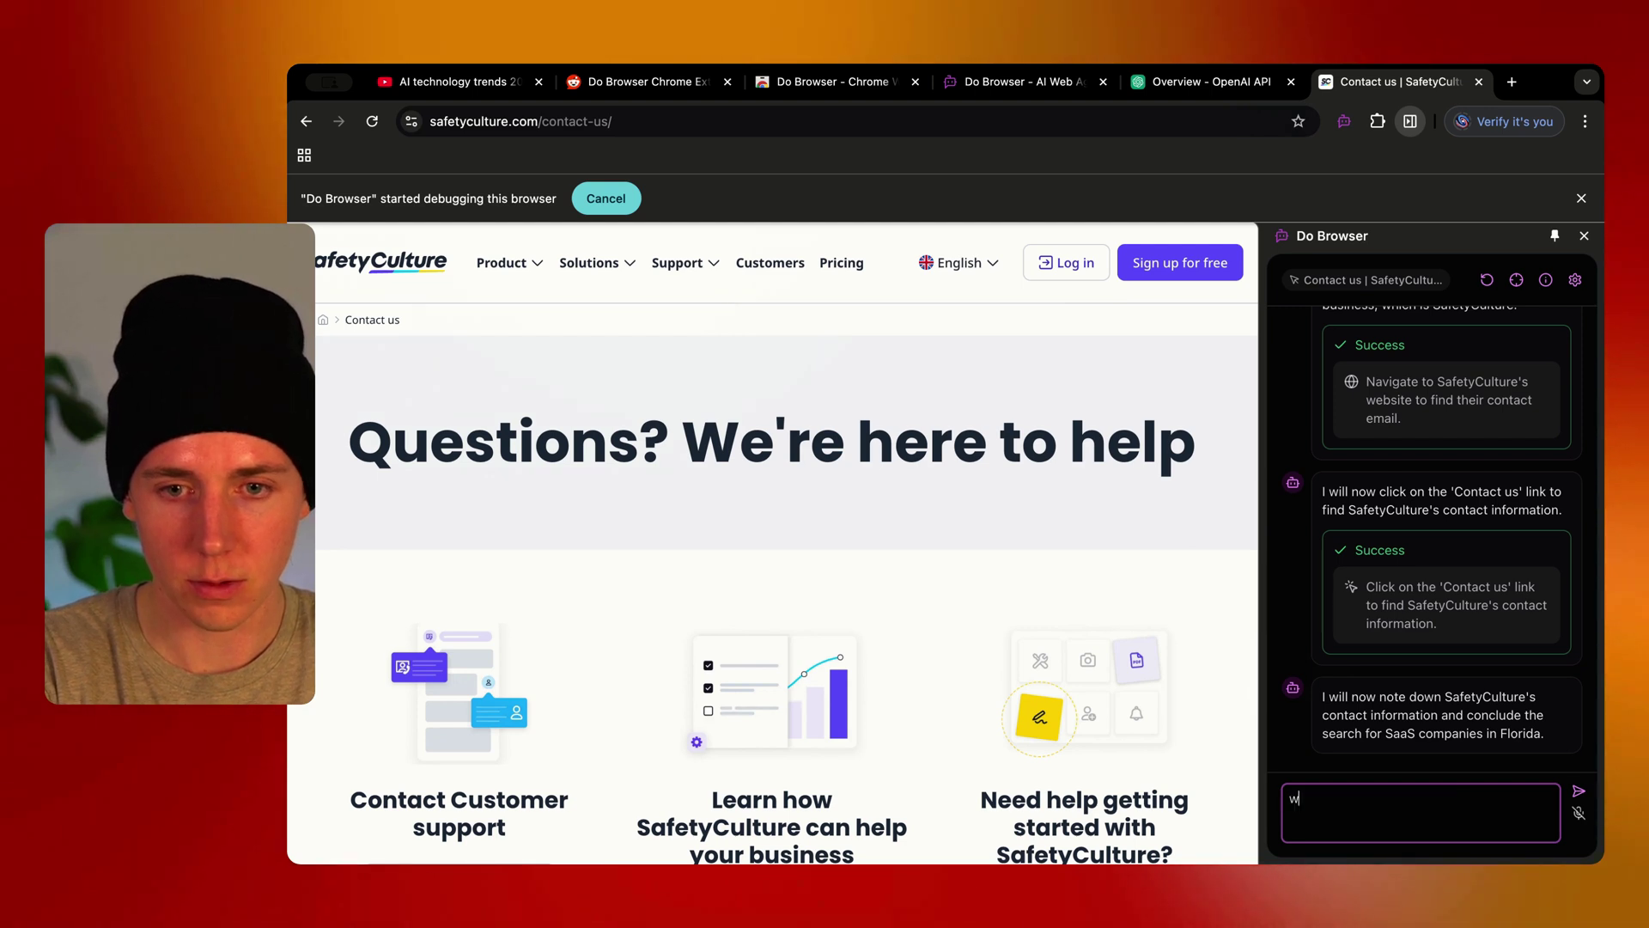
text(hat are all of the email addresses tha)
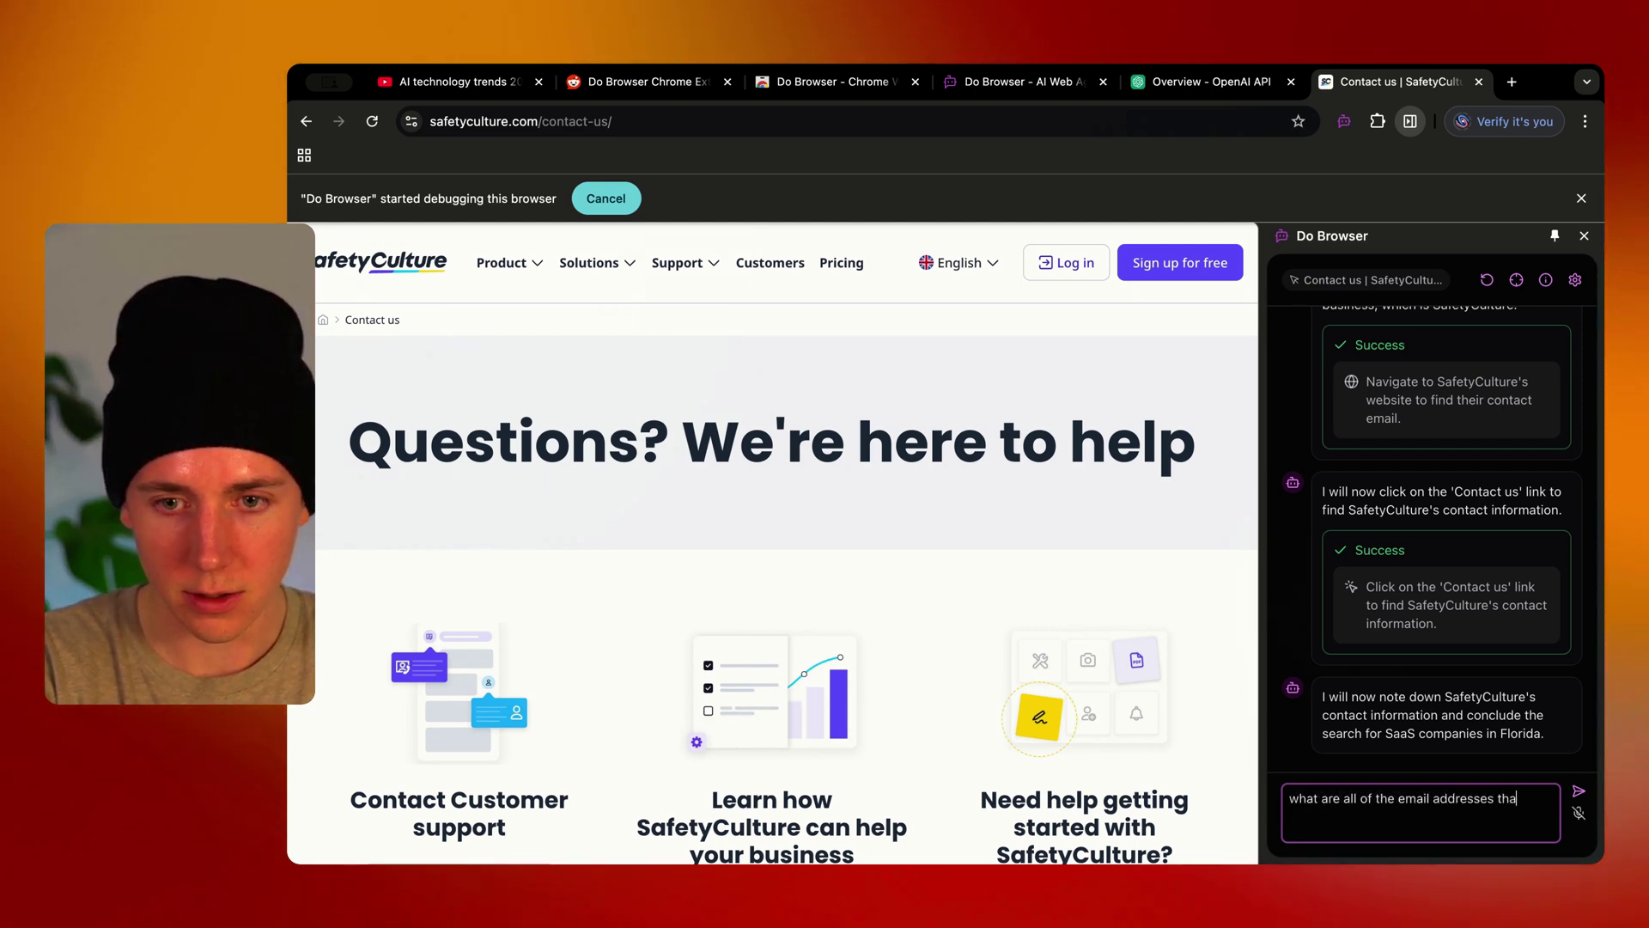
text(t you found?)
key(Return)
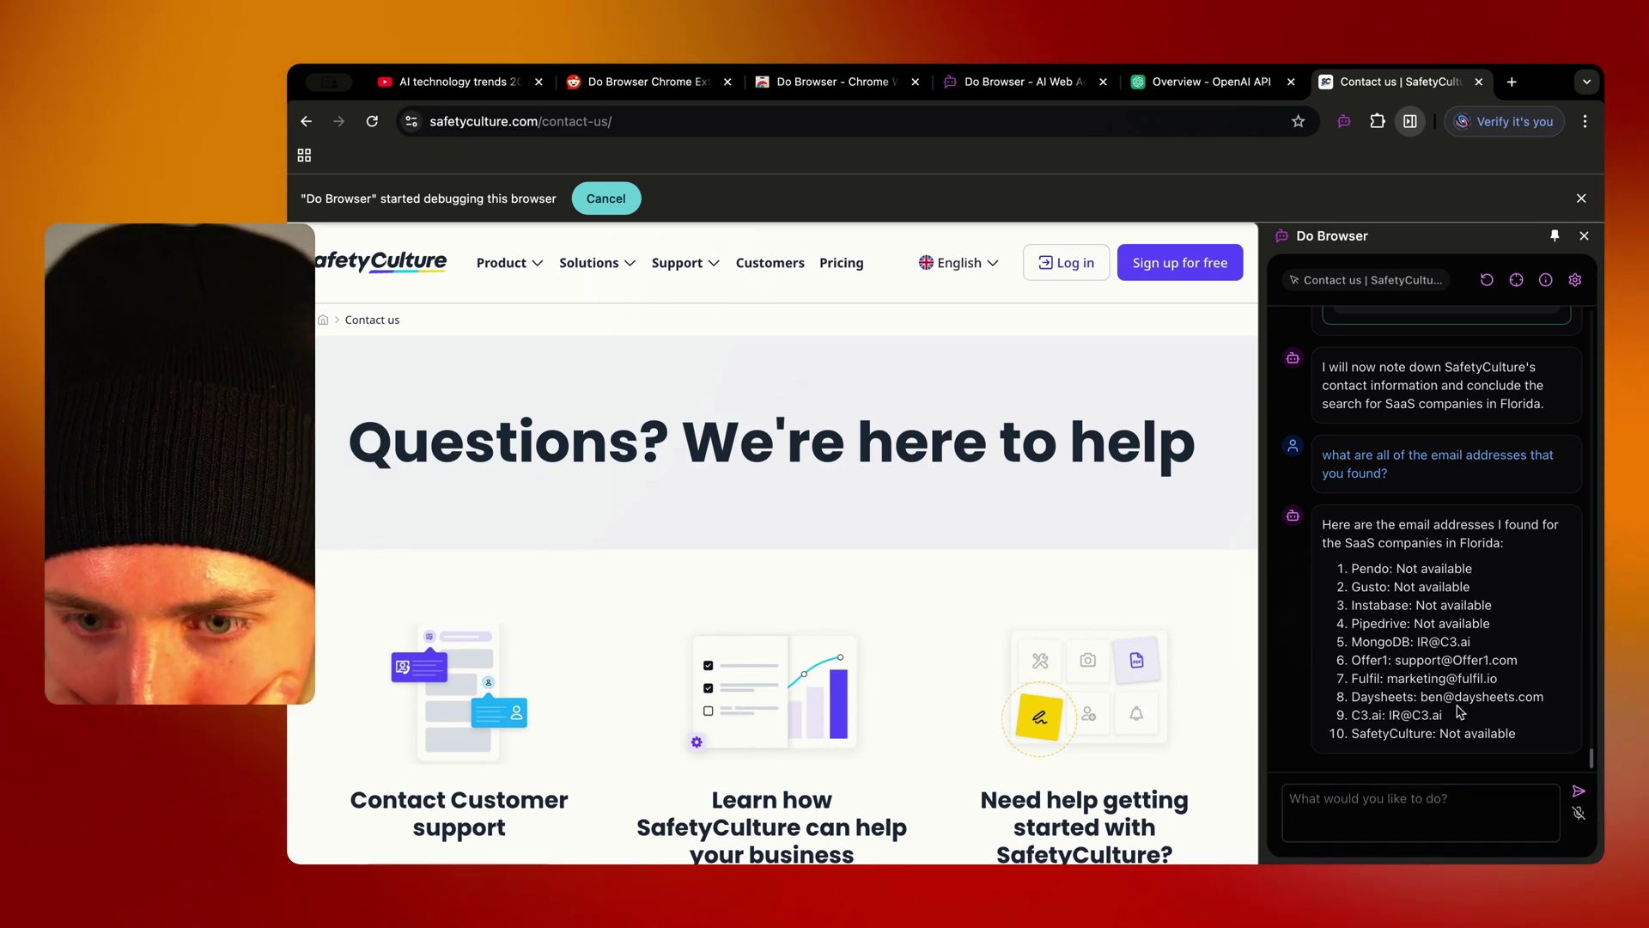
mouse_move(1449, 687)
mouse_down()
mouse_move(1428, 646)
mouse_move(1435, 659)
mouse_up()
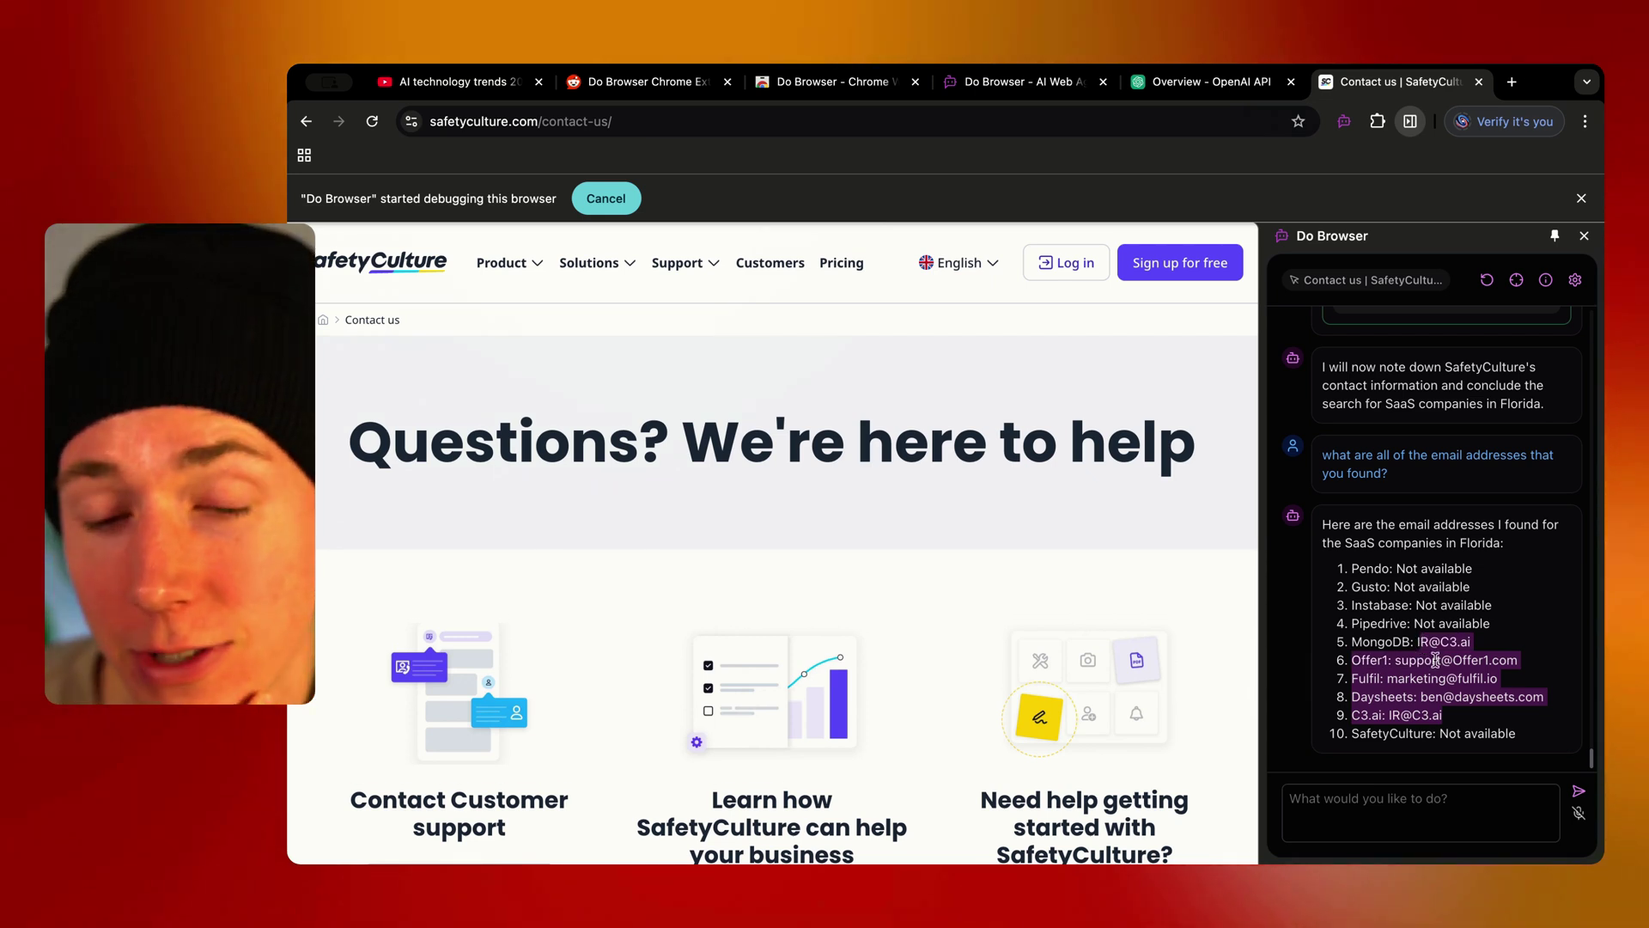
drag(1456, 723, 1331, 646)
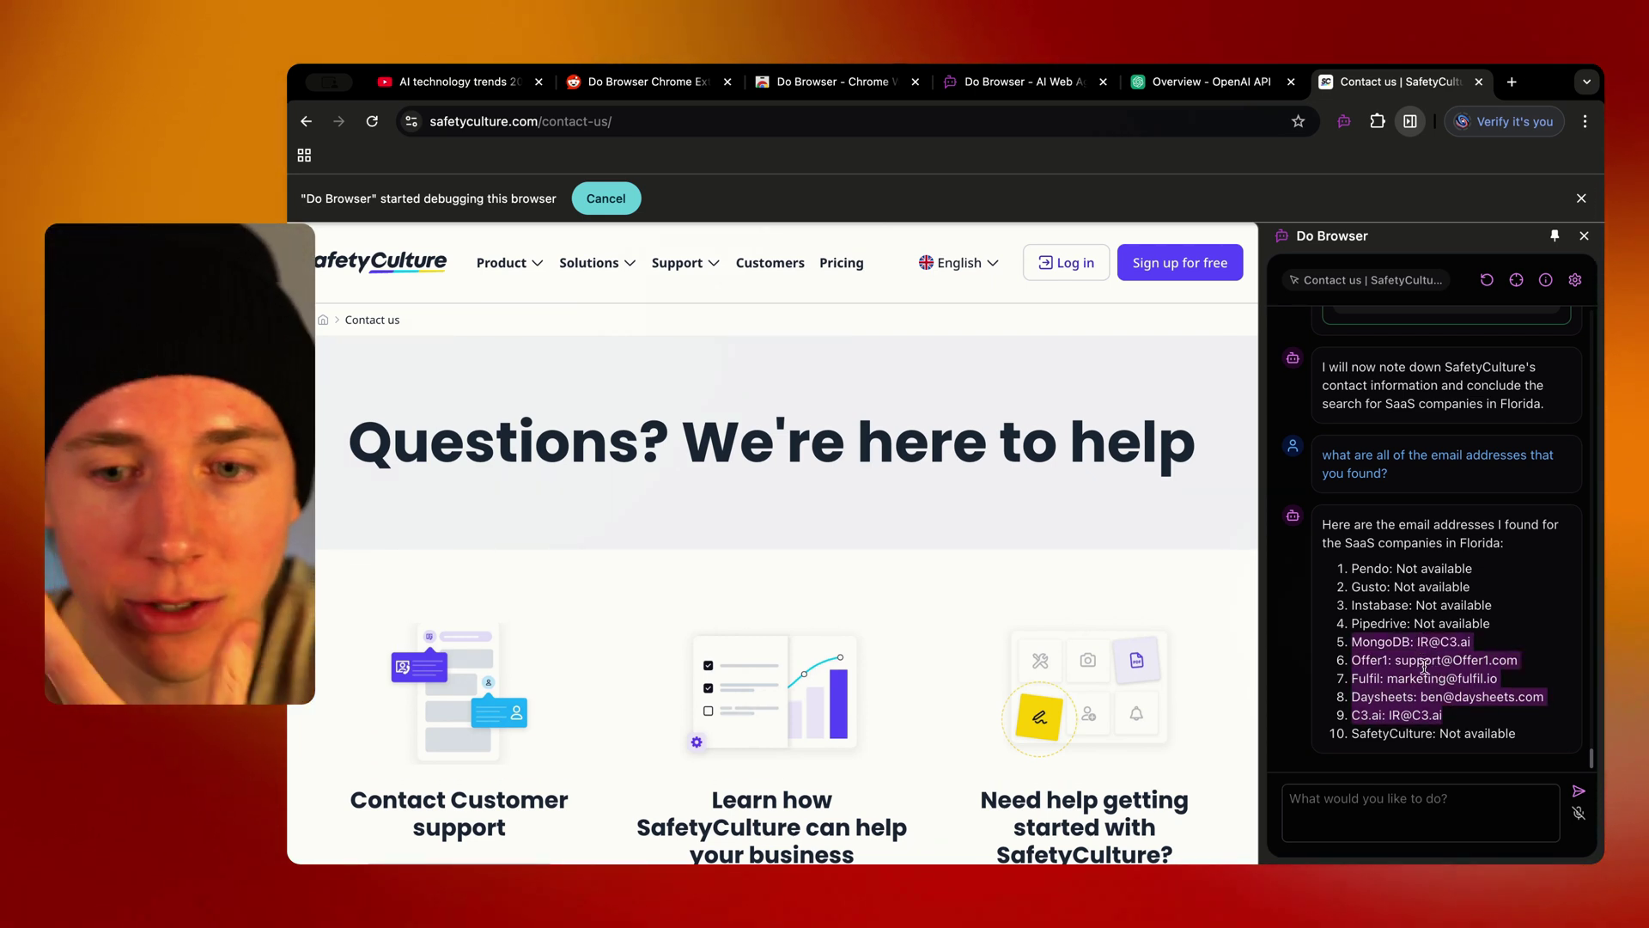
click(1425, 666)
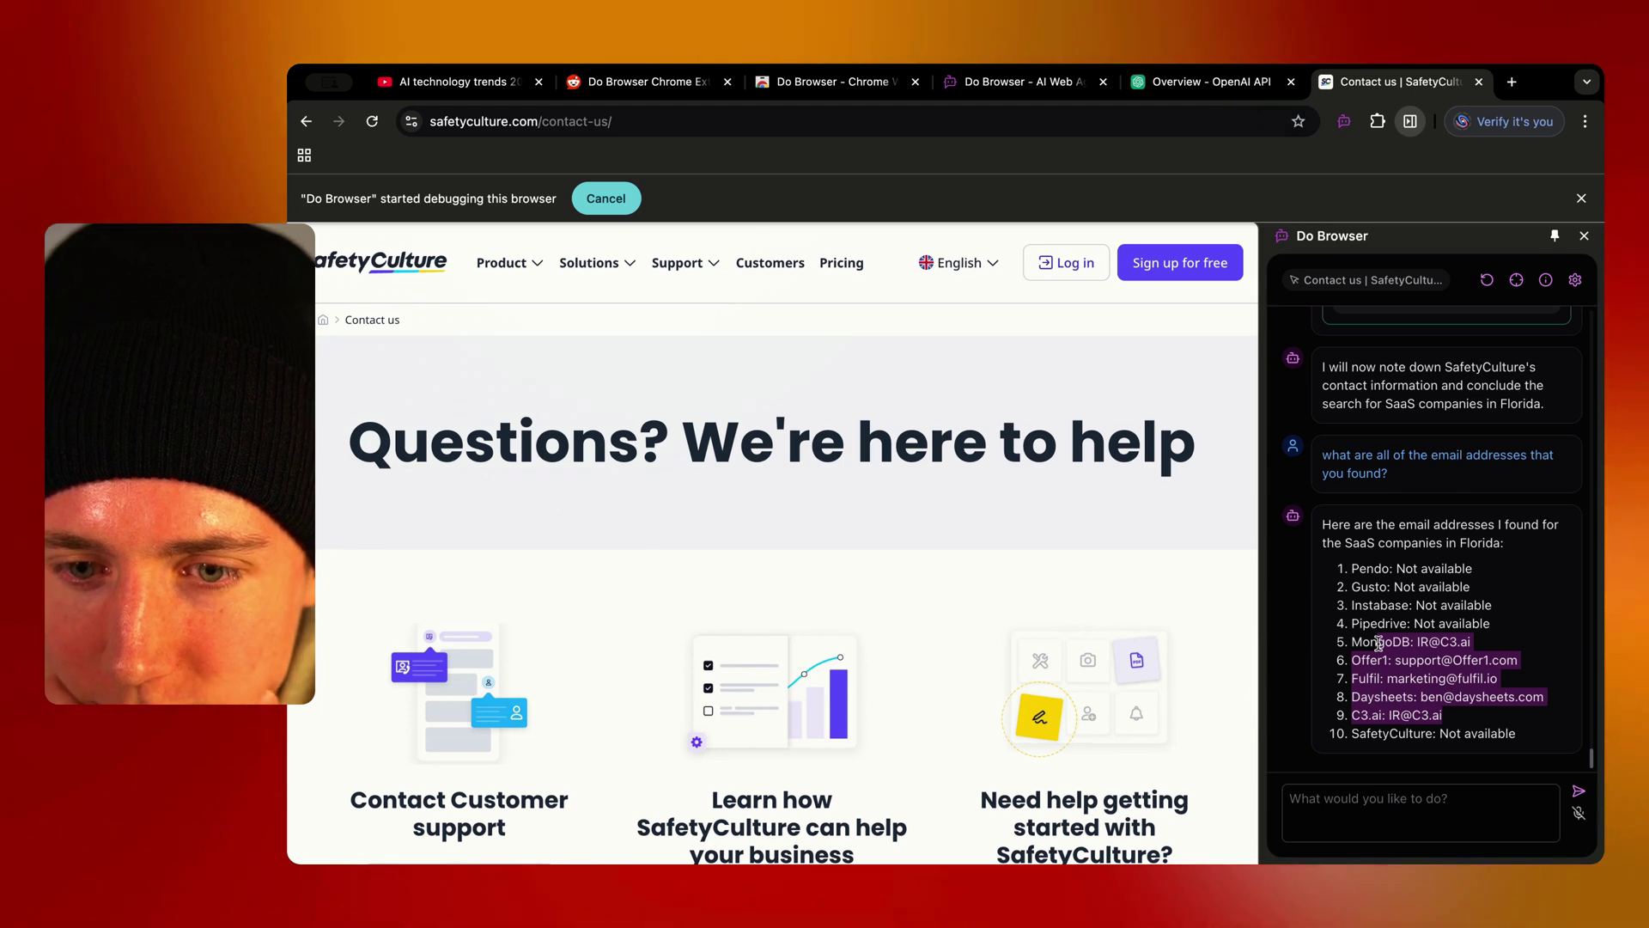
click(1377, 643)
drag(1377, 643, 1462, 653)
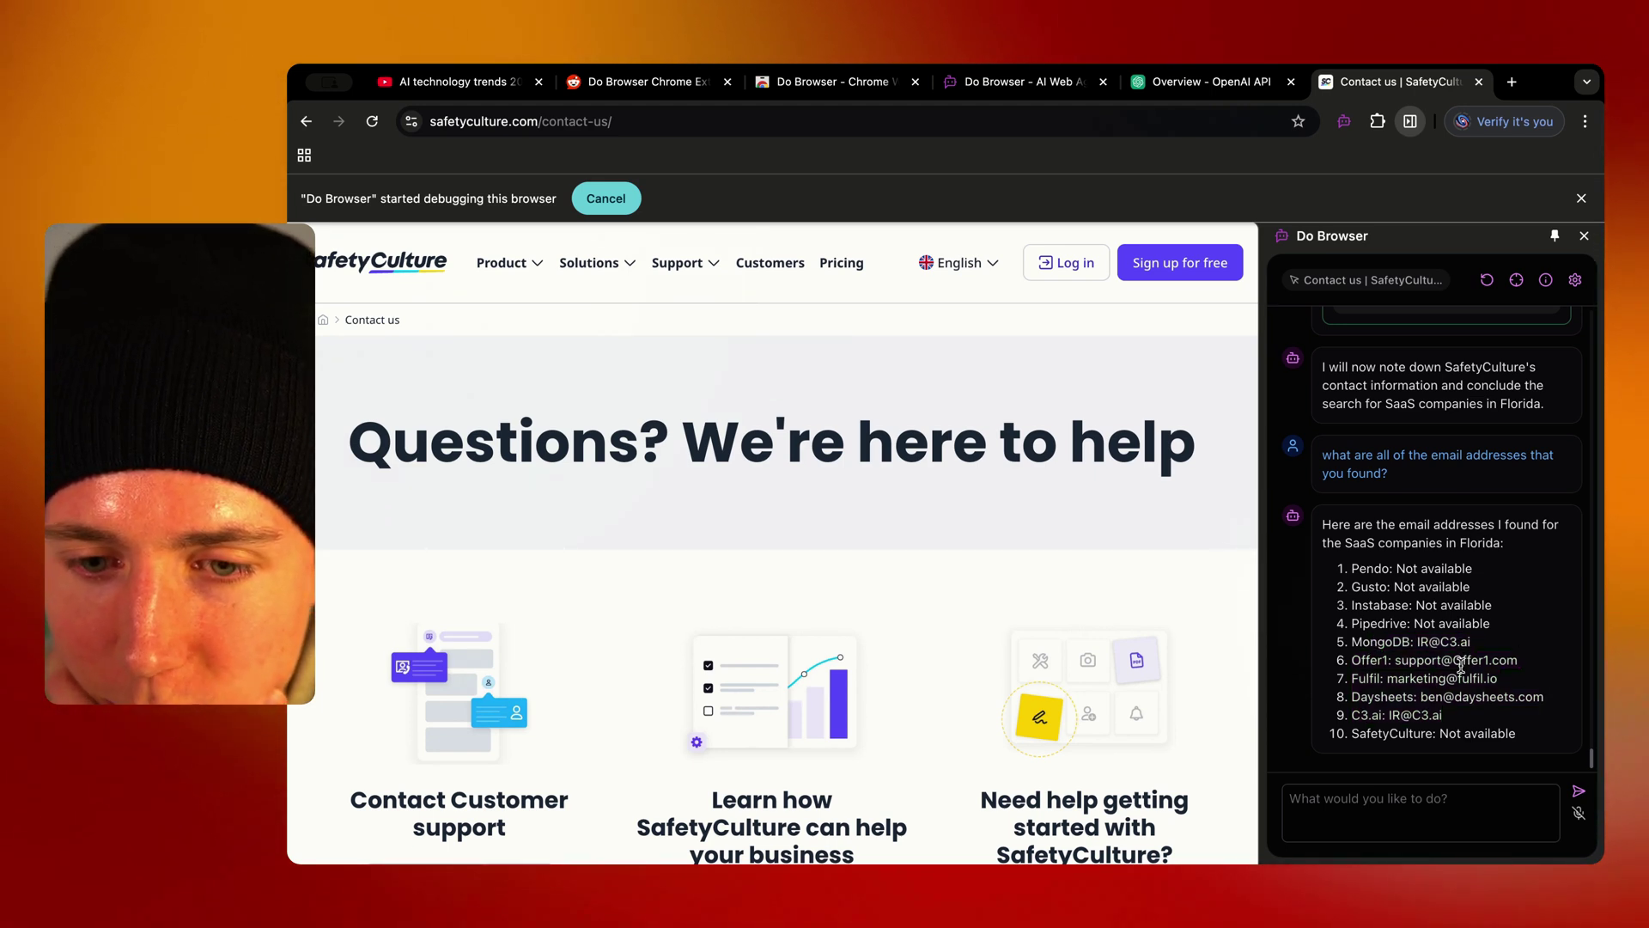
drag(1465, 722, 1320, 653)
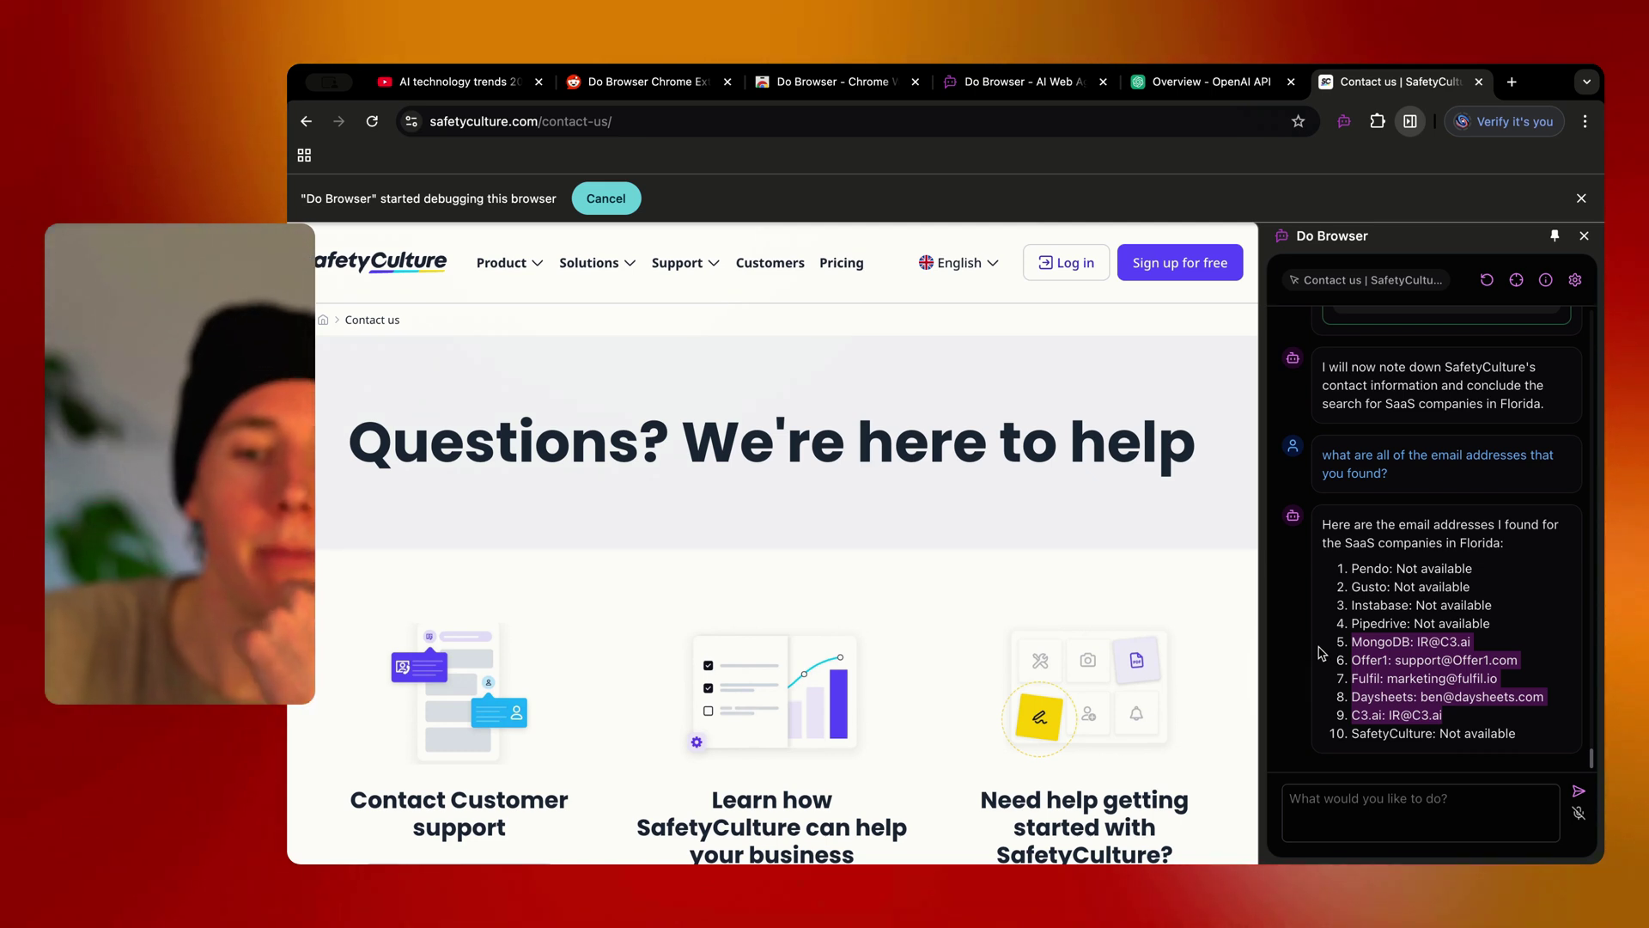
click(1369, 585)
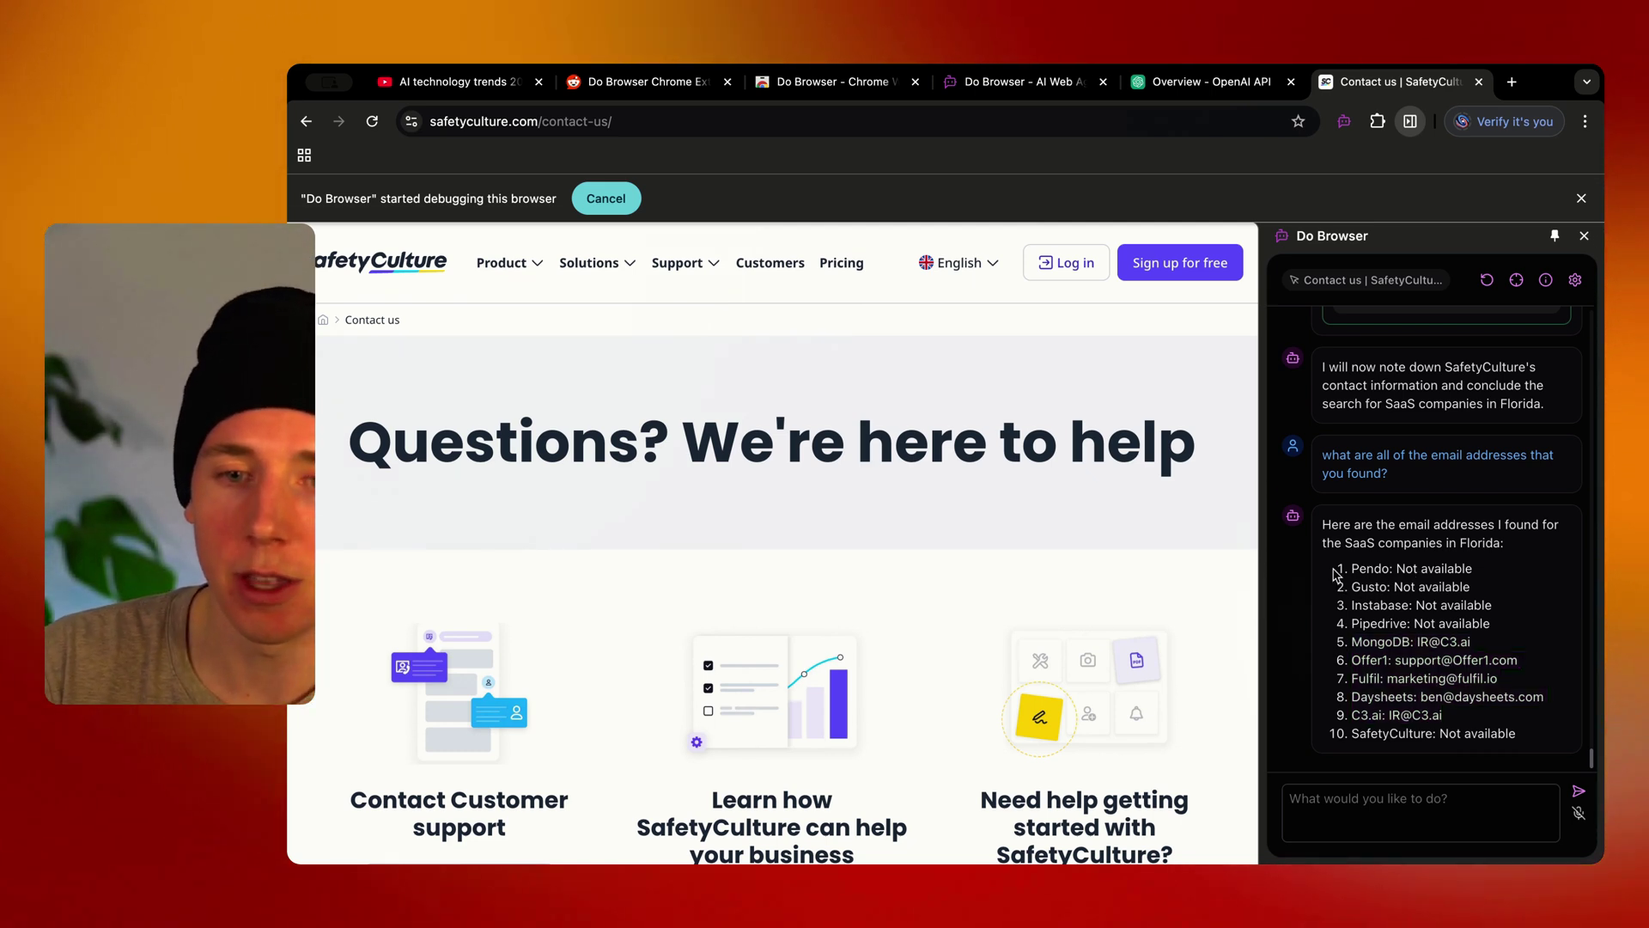
drag(1340, 568, 1441, 676)
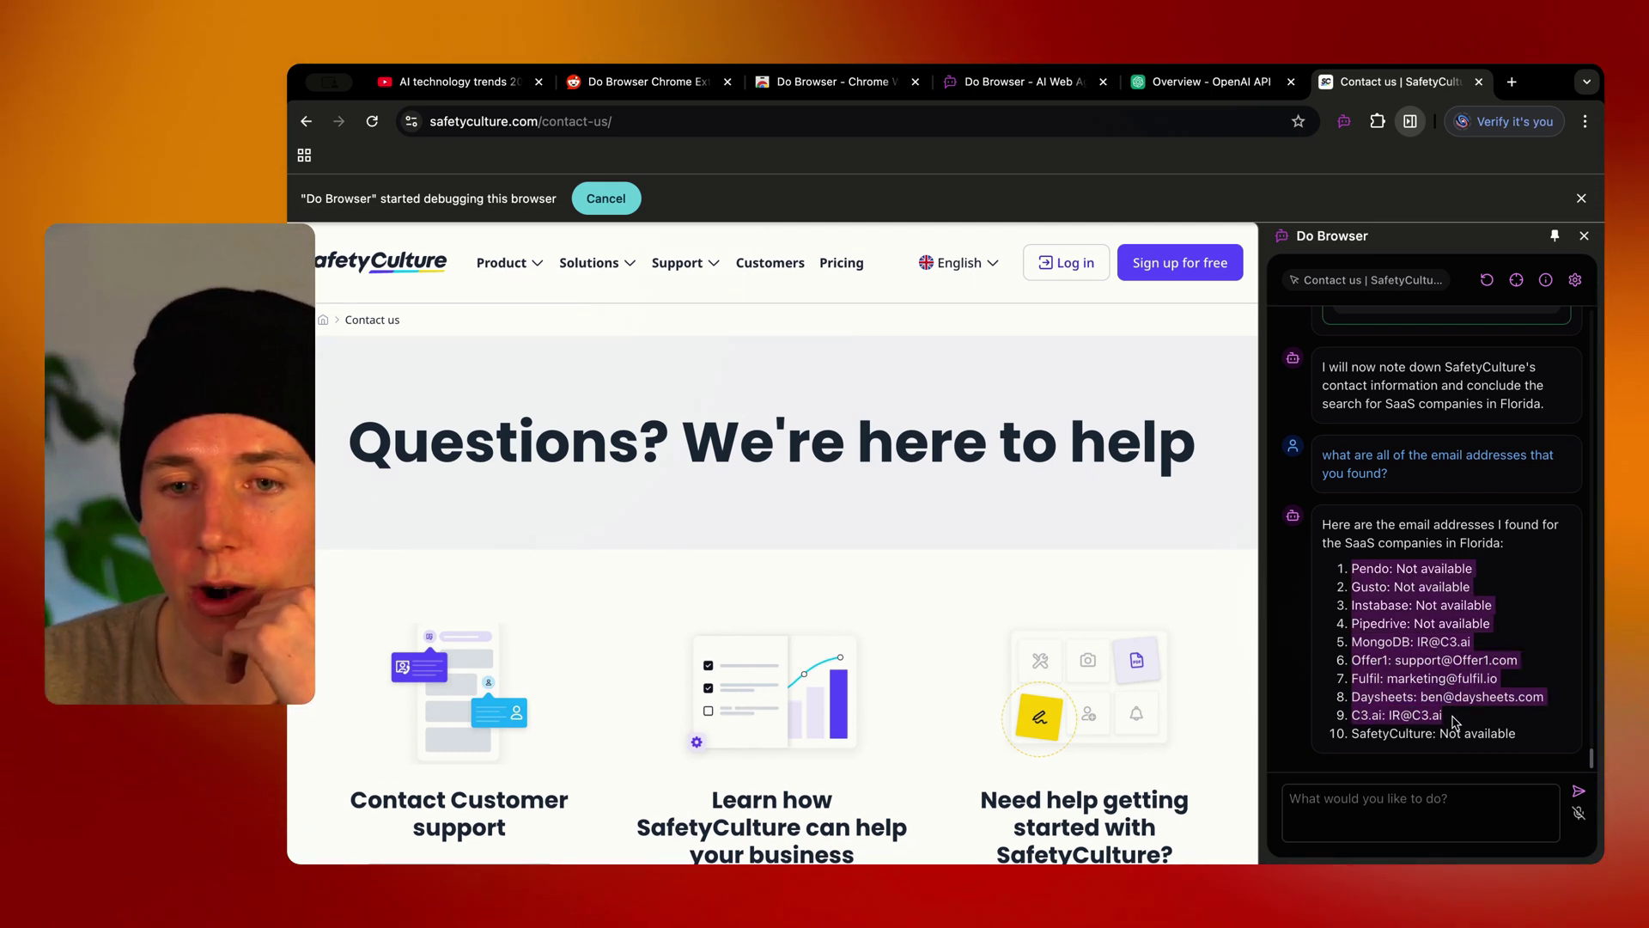
scroll(1495, 653, up, 10)
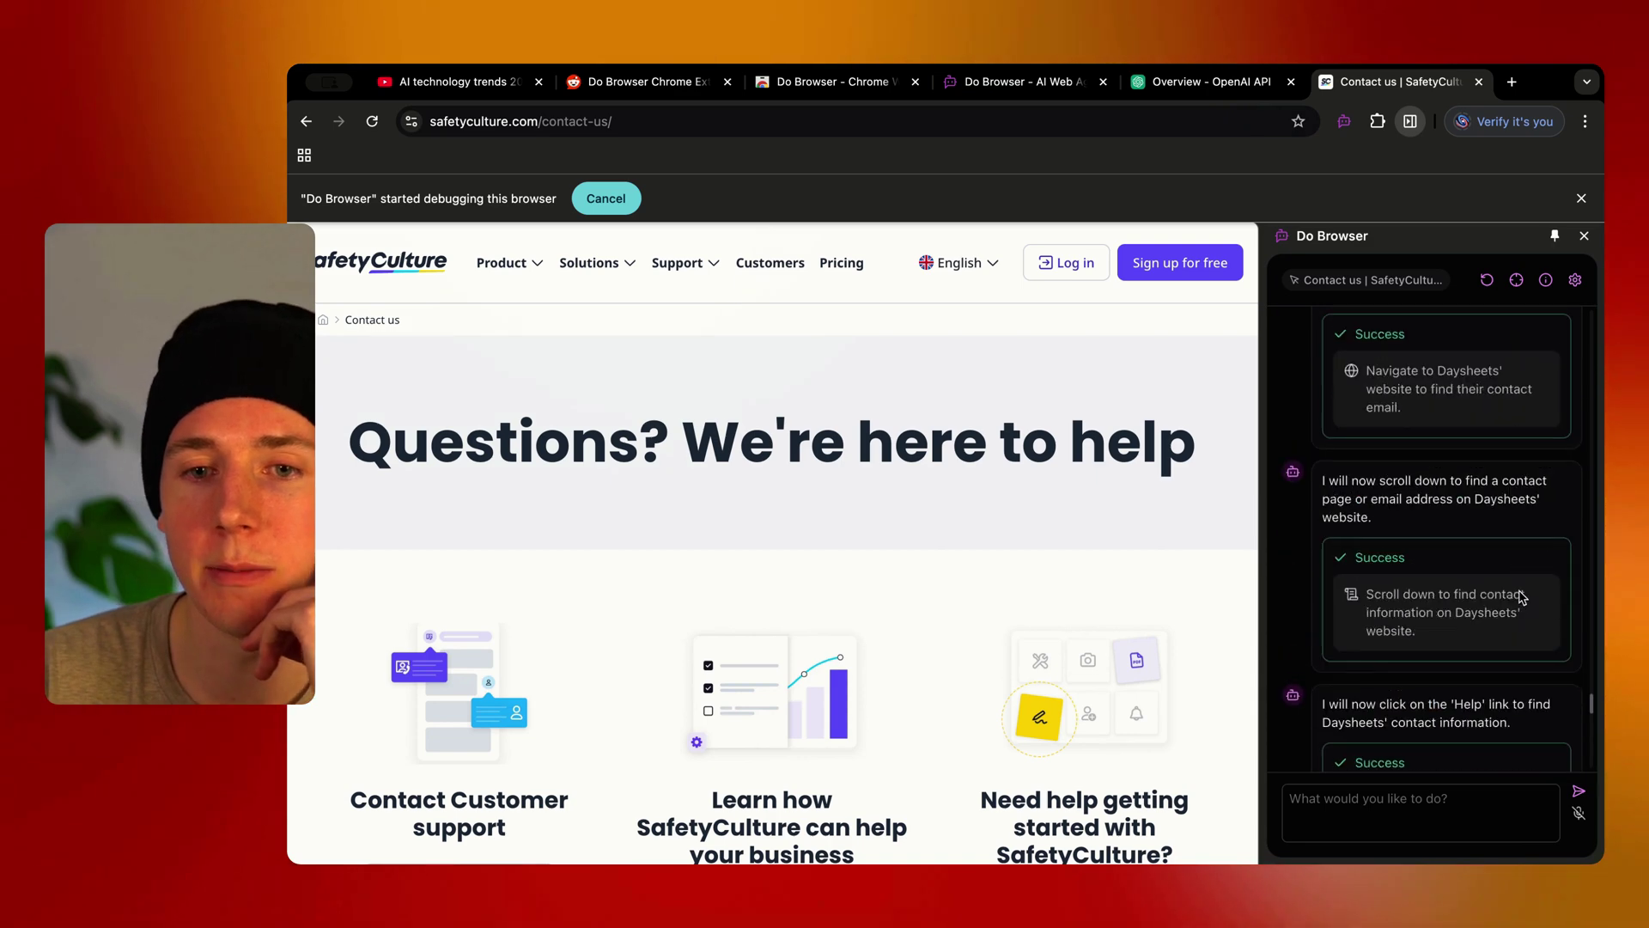
scroll(1522, 597, down, 10)
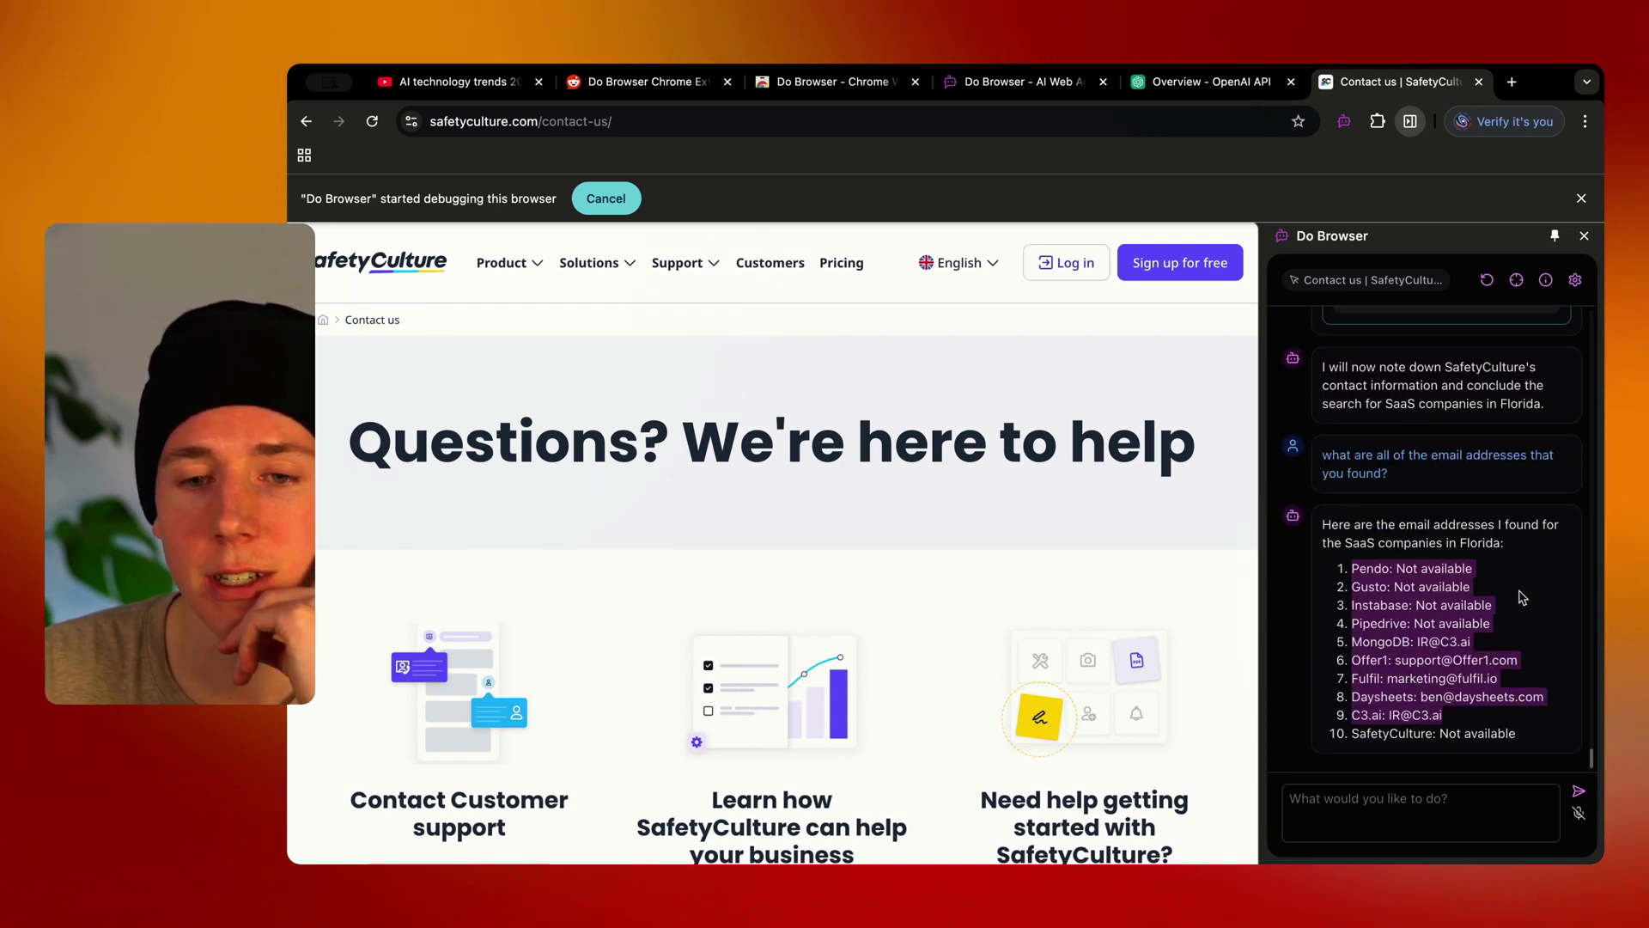
click(1505, 612)
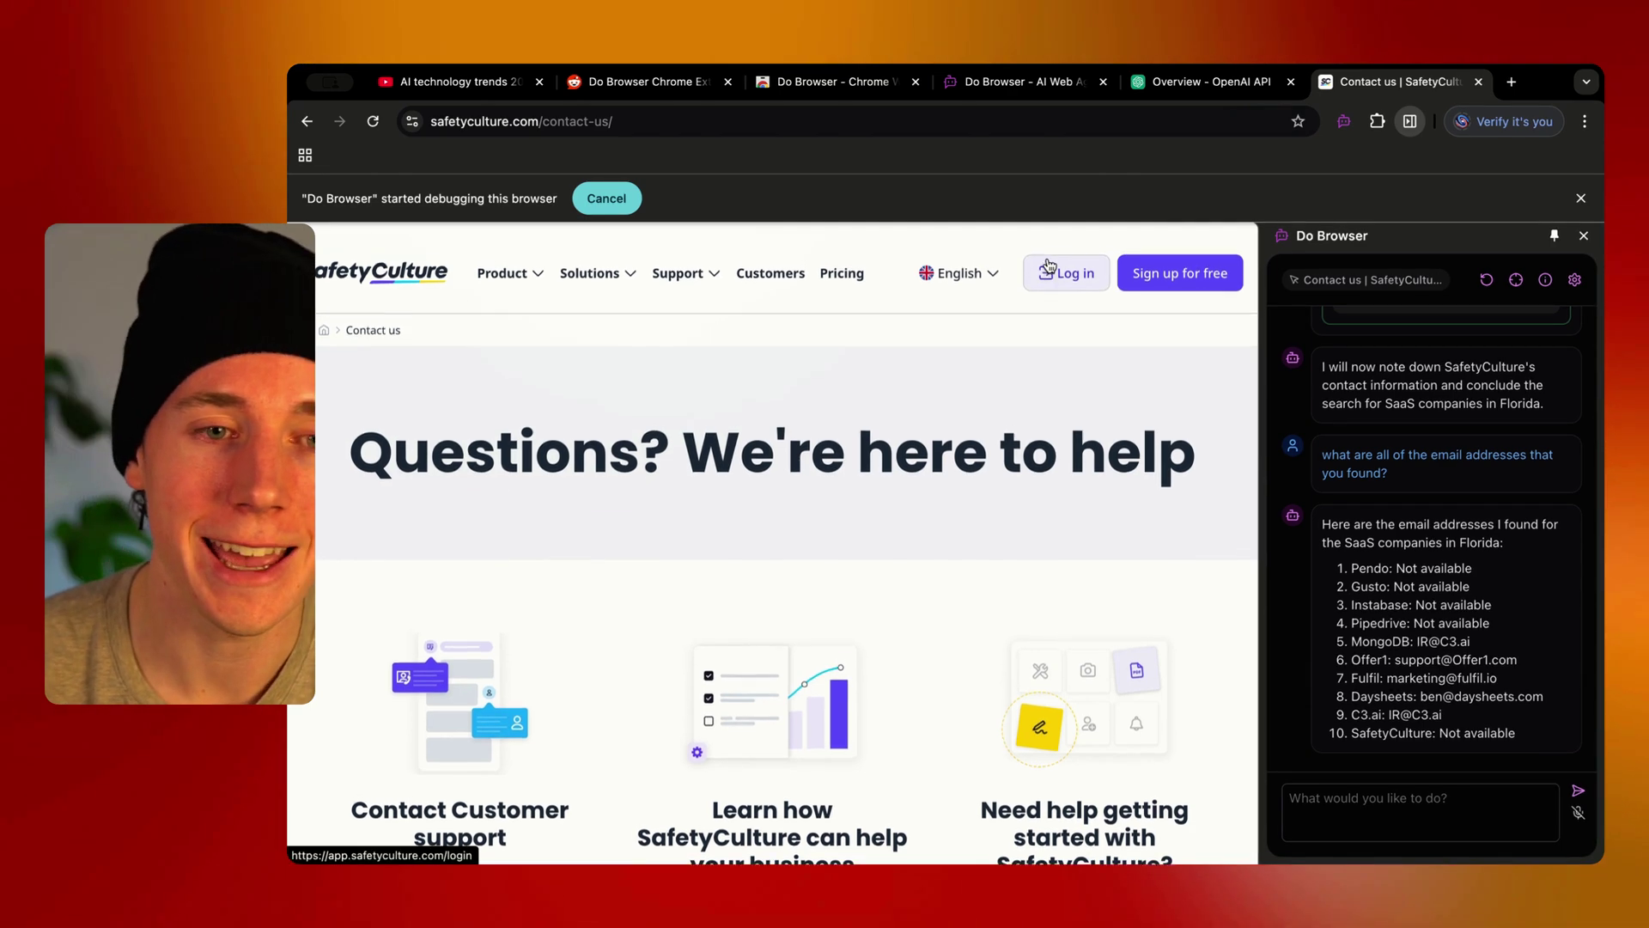
scroll(1092, 585, down, 20)
scroll(1093, 585, up, 20)
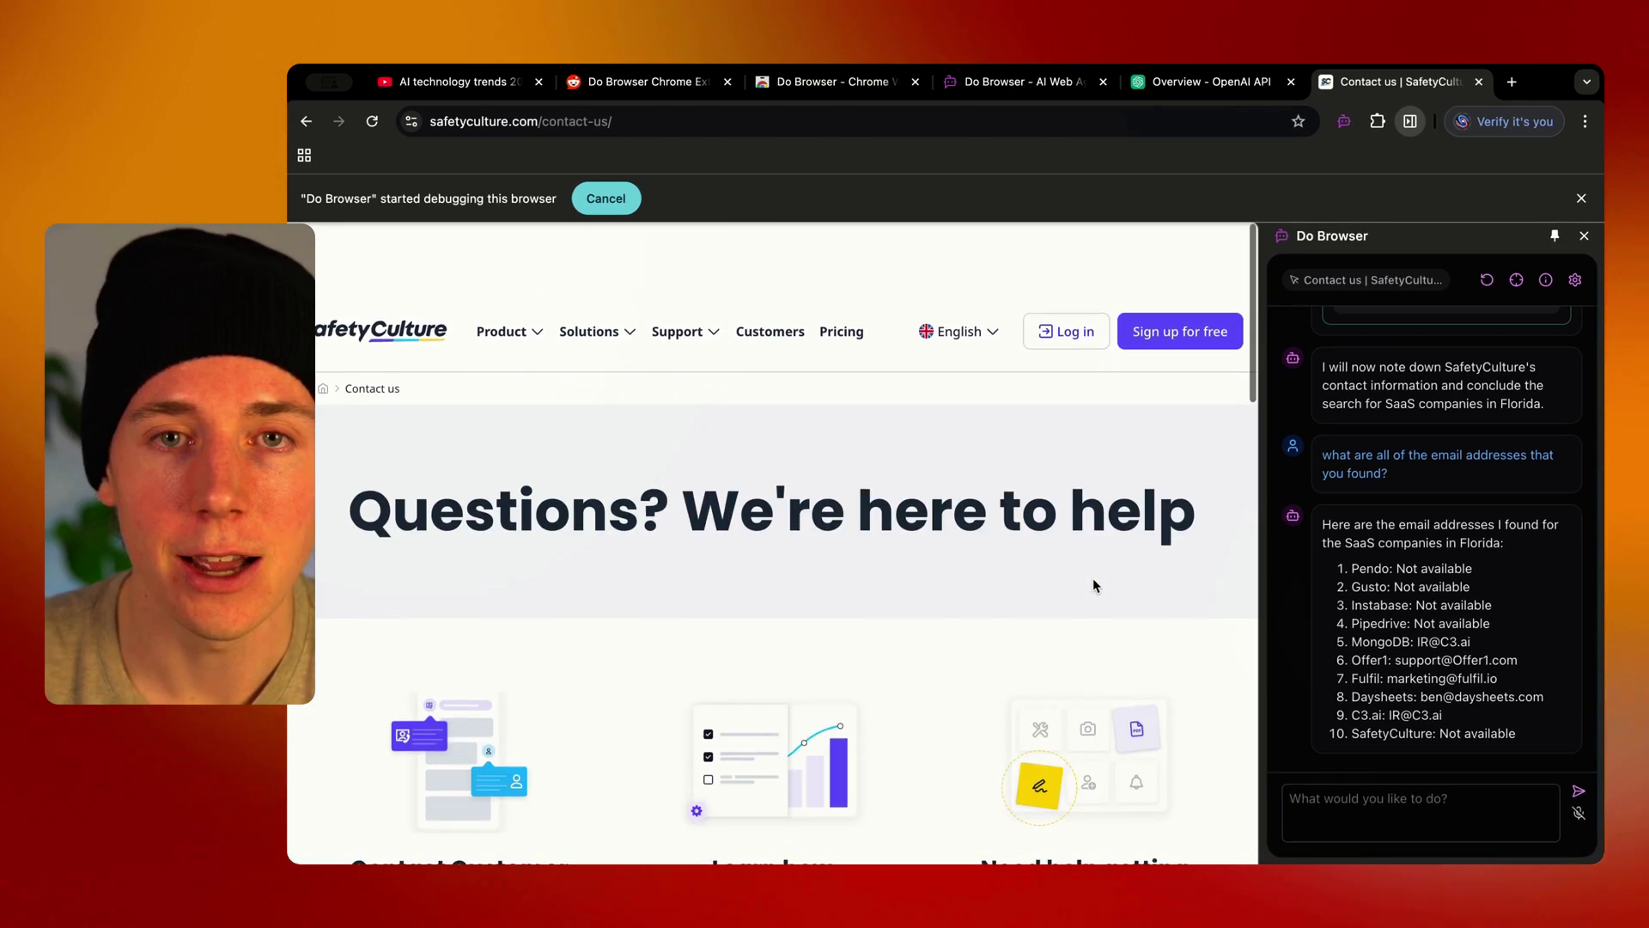